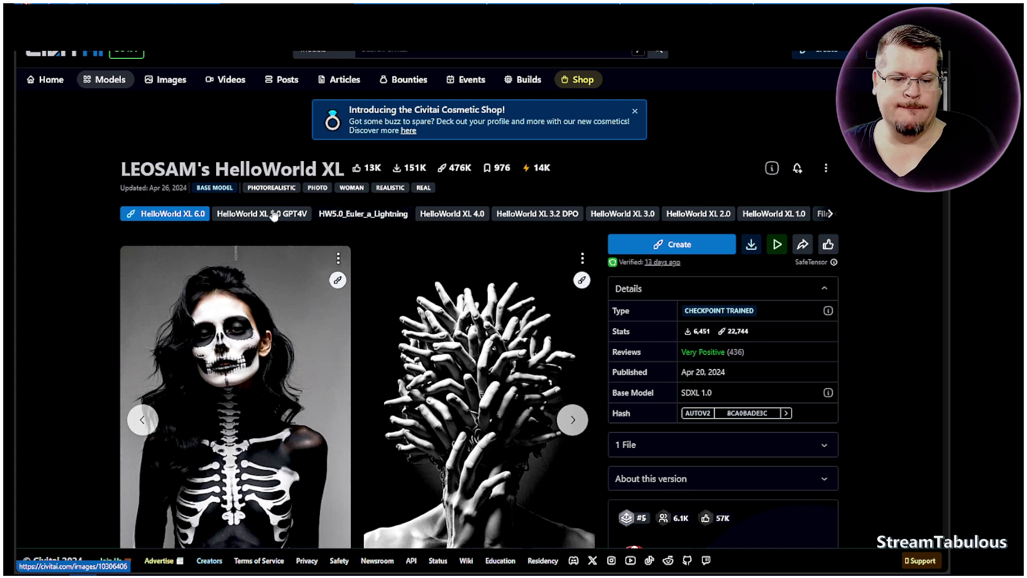
{"action": "scroll", "coordinate": [400, 430], "scroll_direction": "down", "scroll_amount": 2}
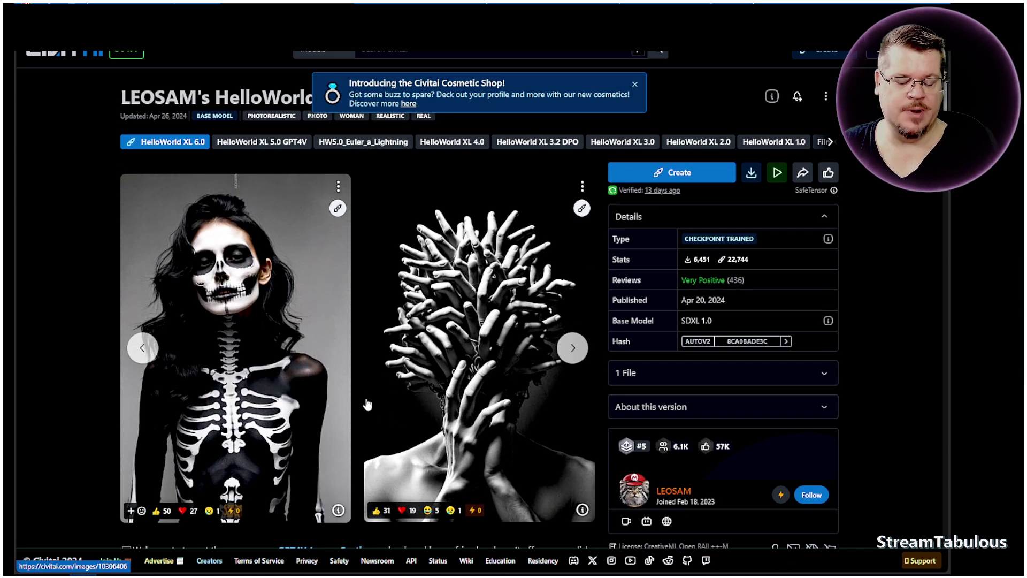
{"action": "scroll", "coordinate": [364, 394], "scroll_direction": "up", "scroll_amount": 2}
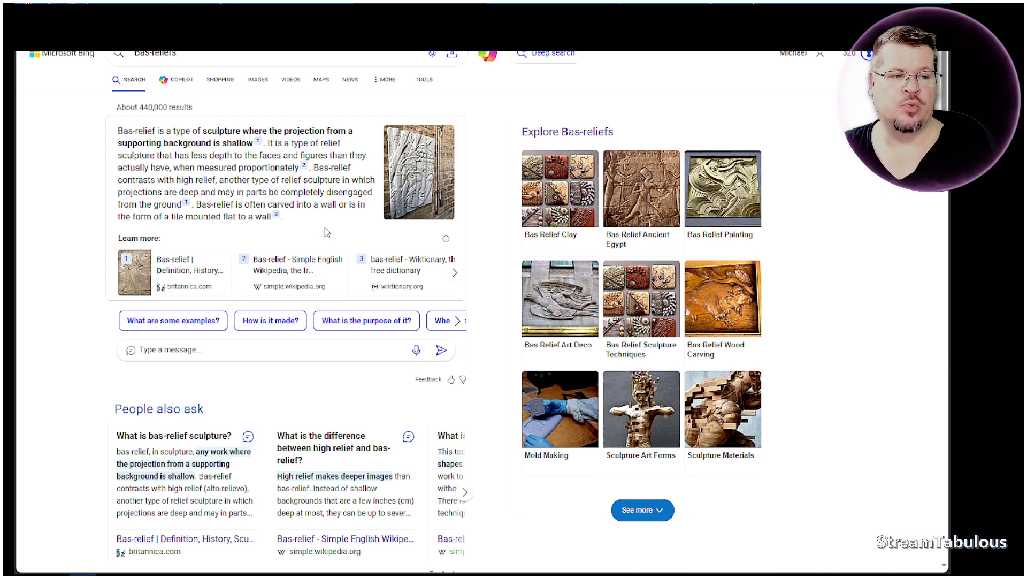
{"action": "mouse_move", "coordinate": [206, 567]}
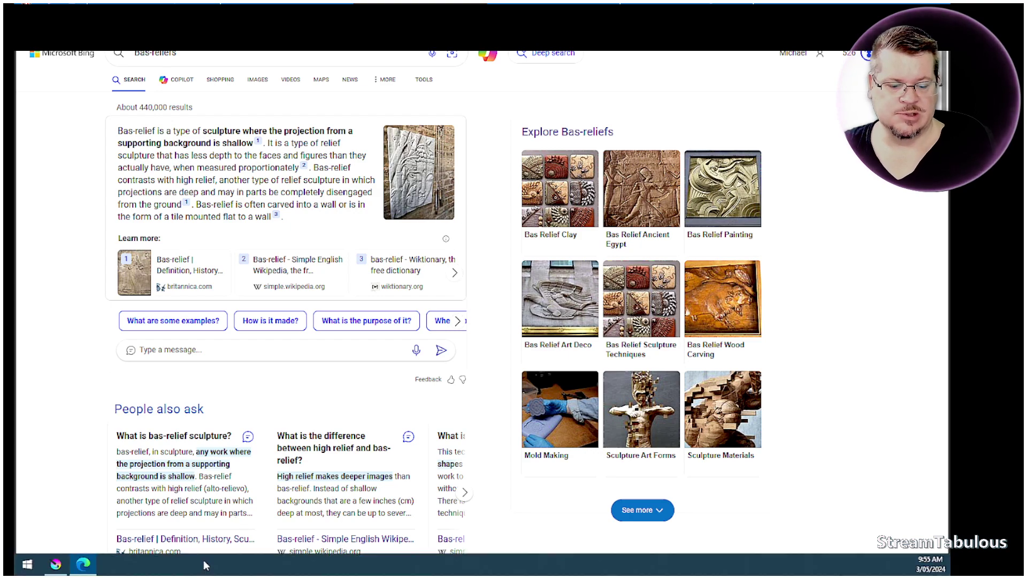
{"action": "left_click", "coordinate": [56, 564]}
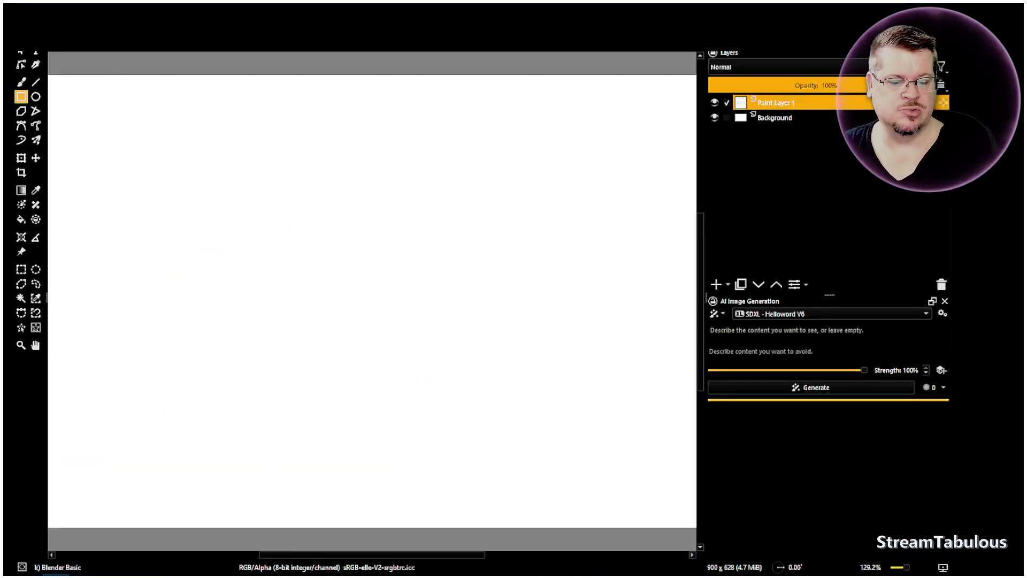
{"action": "left_click", "coordinate": [75, 566]}
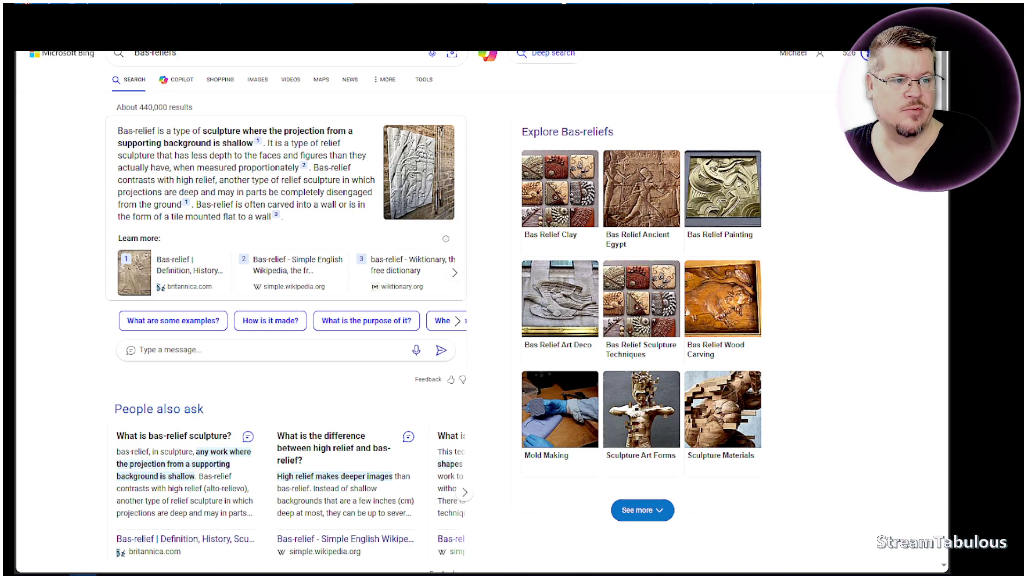
- Browse the Bing image results for Bas-reliefs as visual reference
{"action": "left_click", "coordinate": [612, 2]}
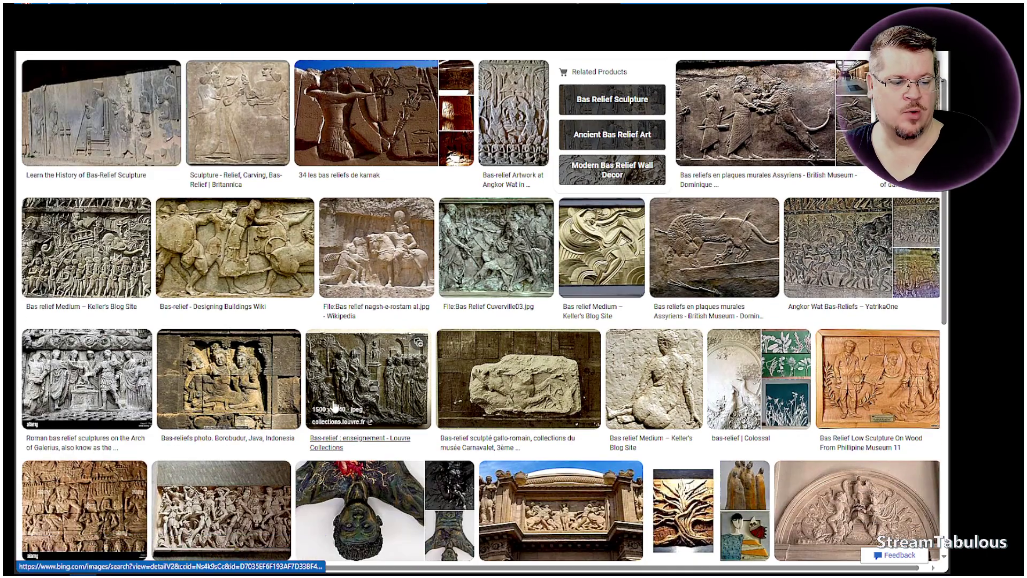
{"action": "scroll", "coordinate": [361, 388], "scroll_direction": "down", "scroll_amount": 3}
{"action": "scroll", "coordinate": [346, 394], "scroll_direction": "up", "scroll_amount": 3}
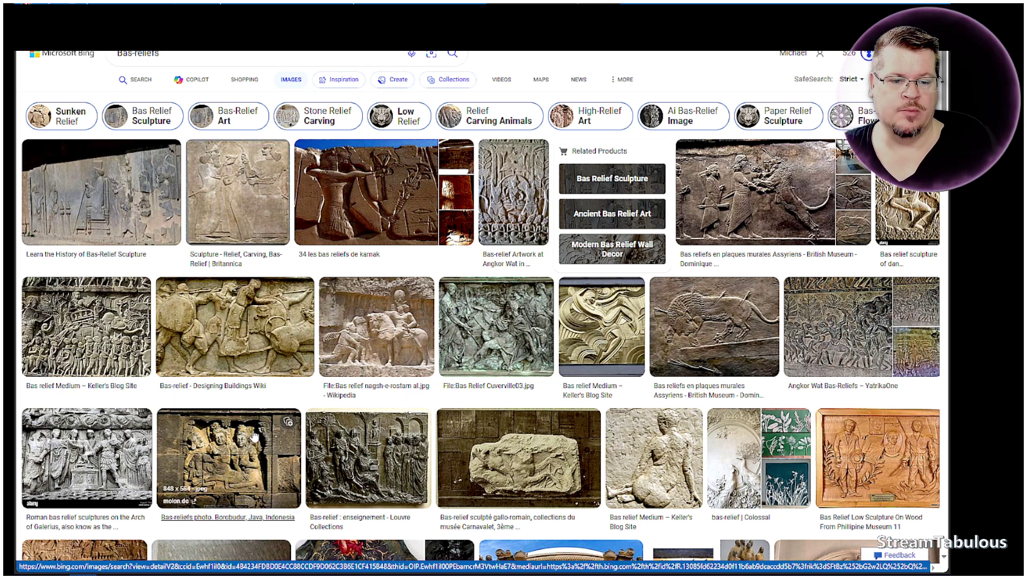
- Switch to Krita and generate an image from the prompt "xenomorphs, sandtone weathered texture, bas-reliefs, sculpture,"
{"action": "mouse_move", "coordinate": [110, 571]}
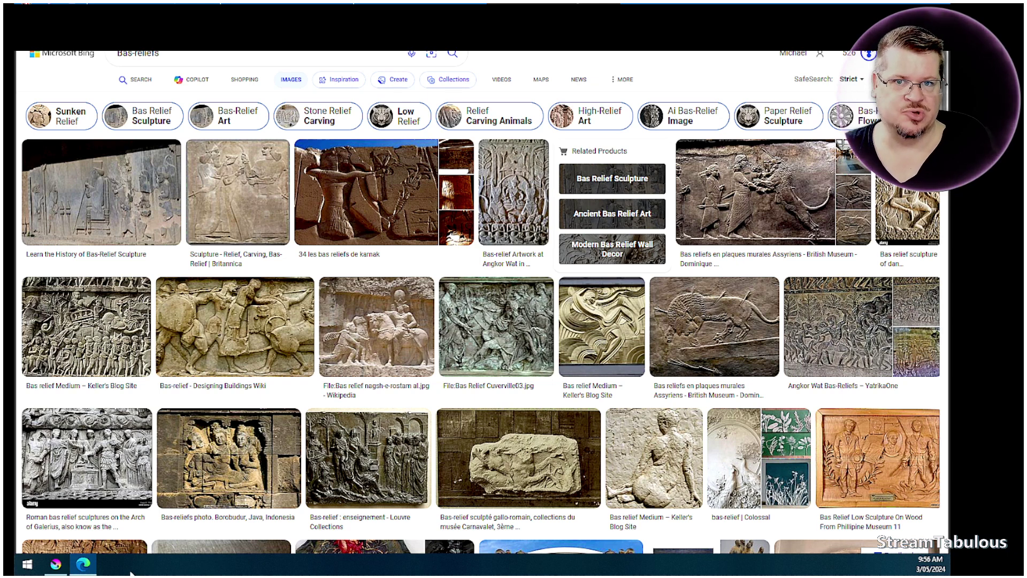
{"action": "left_click", "coordinate": [60, 570]}
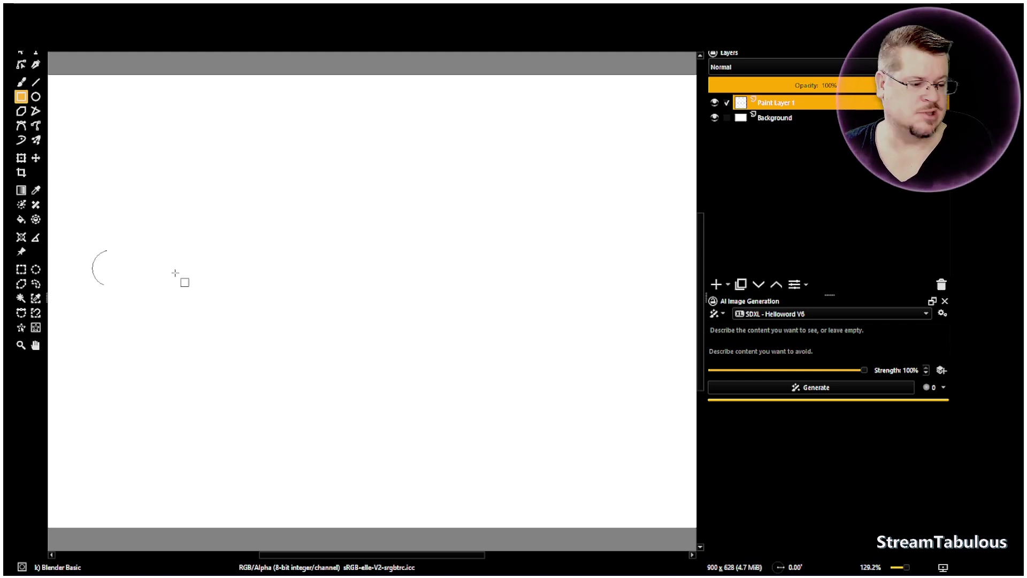
{"action": "left_click", "coordinate": [764, 334]}
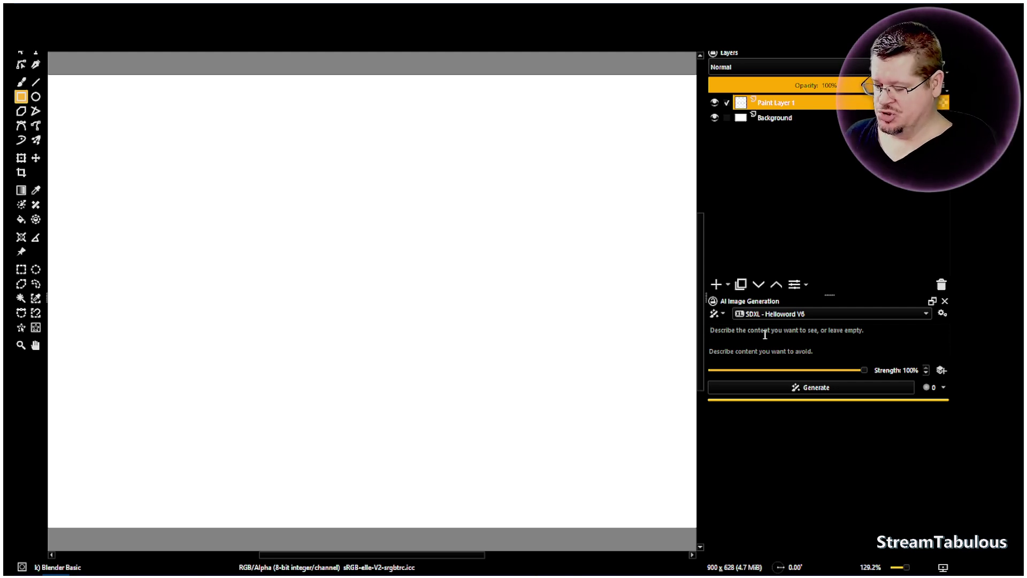
{"action": "type", "text": "x"}
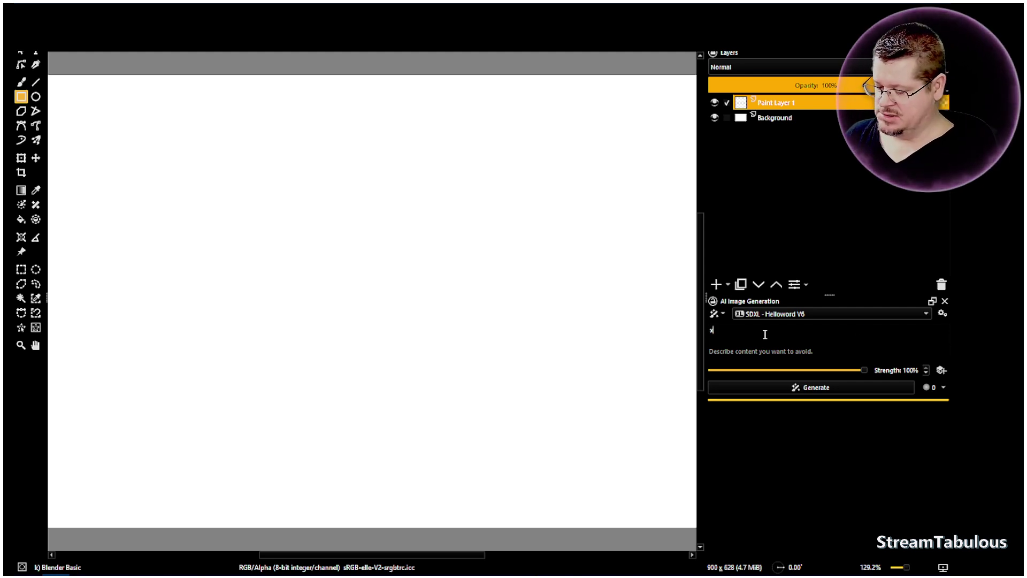
{"action": "type", "text": "enomorphs,"}
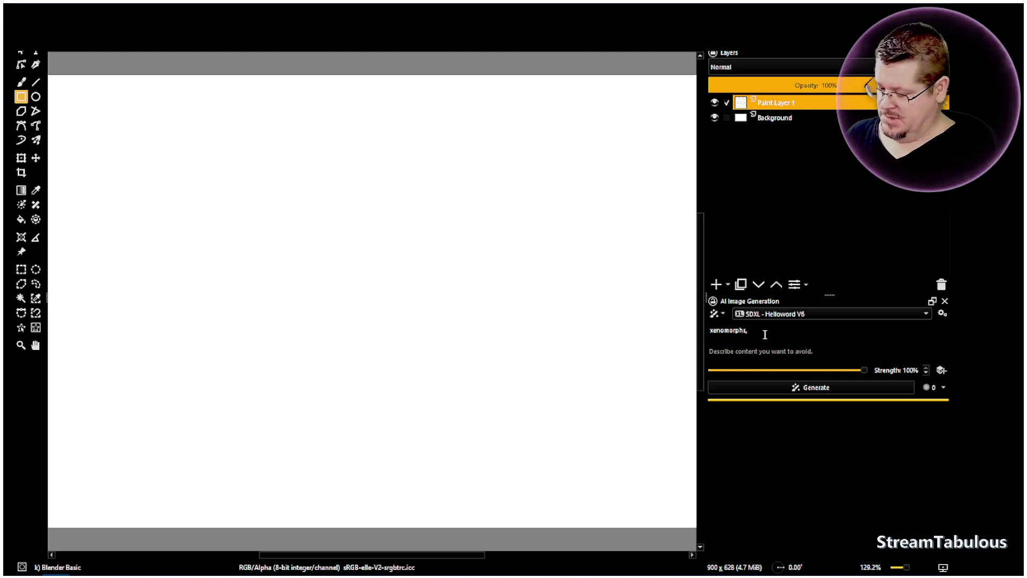
{"action": "type", "text": "sand"}
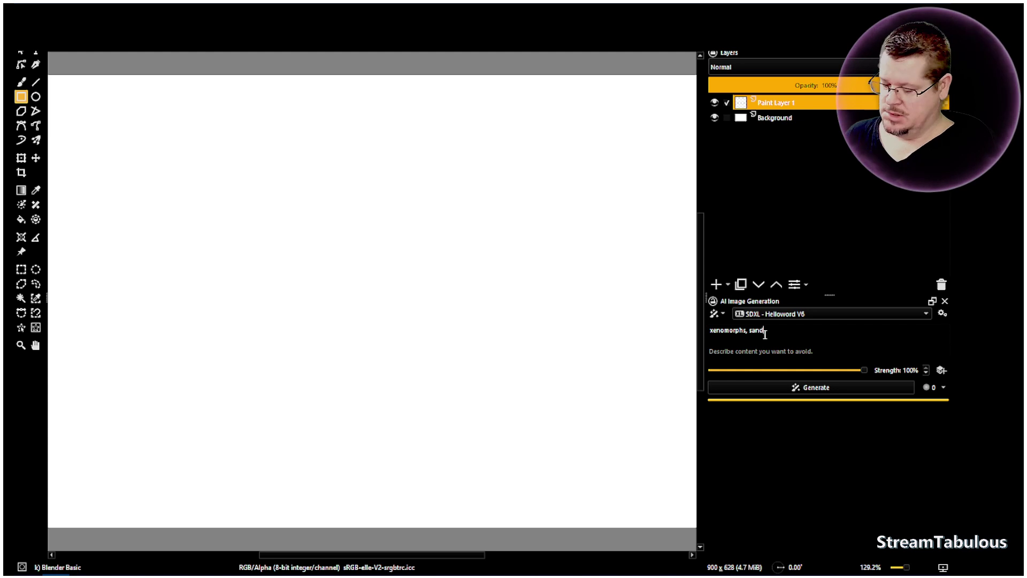
{"action": "type", "text": "stone"}
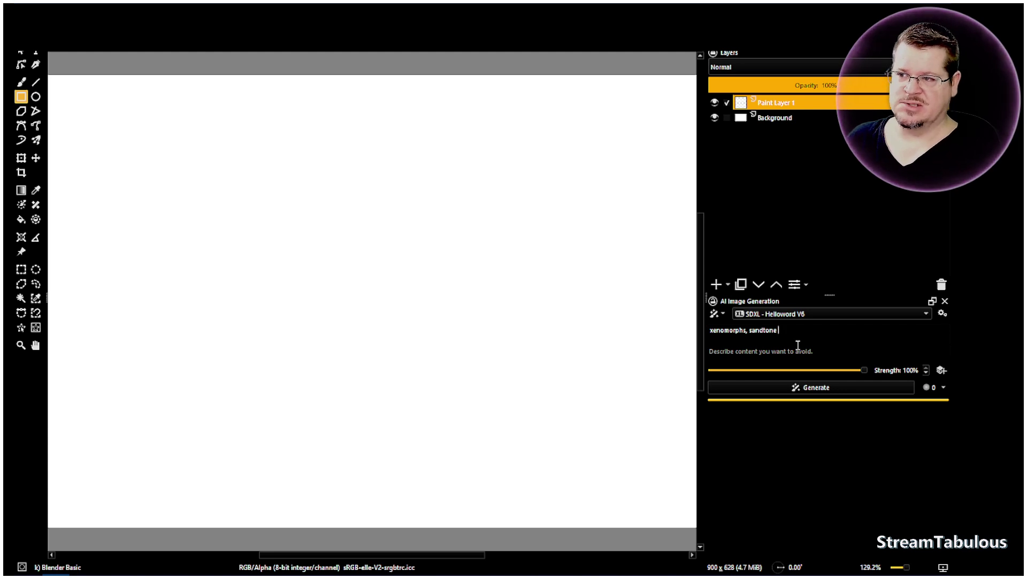
{"action": "type", "text": "w"}
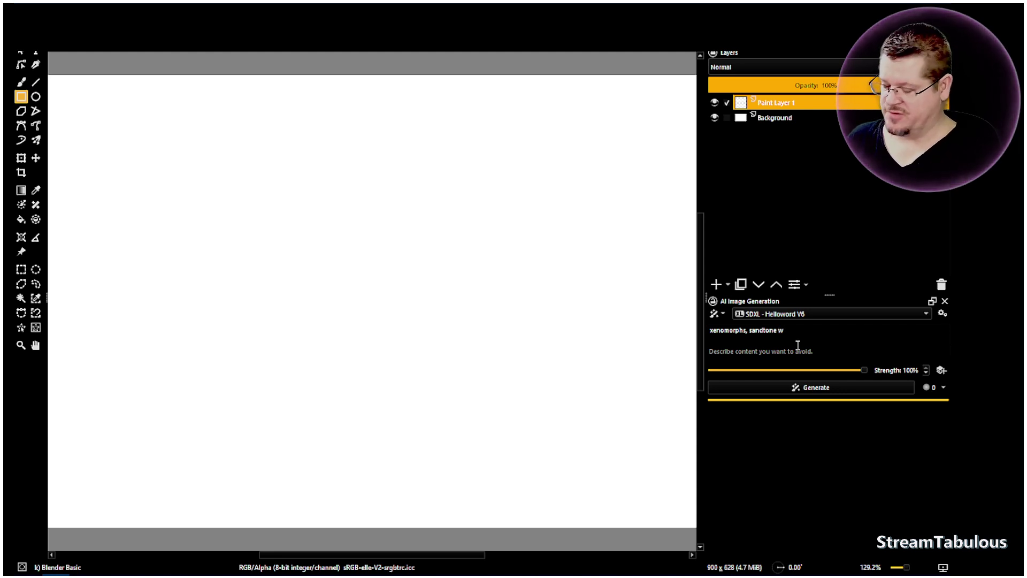
{"action": "type", "text": "eathered texture,"}
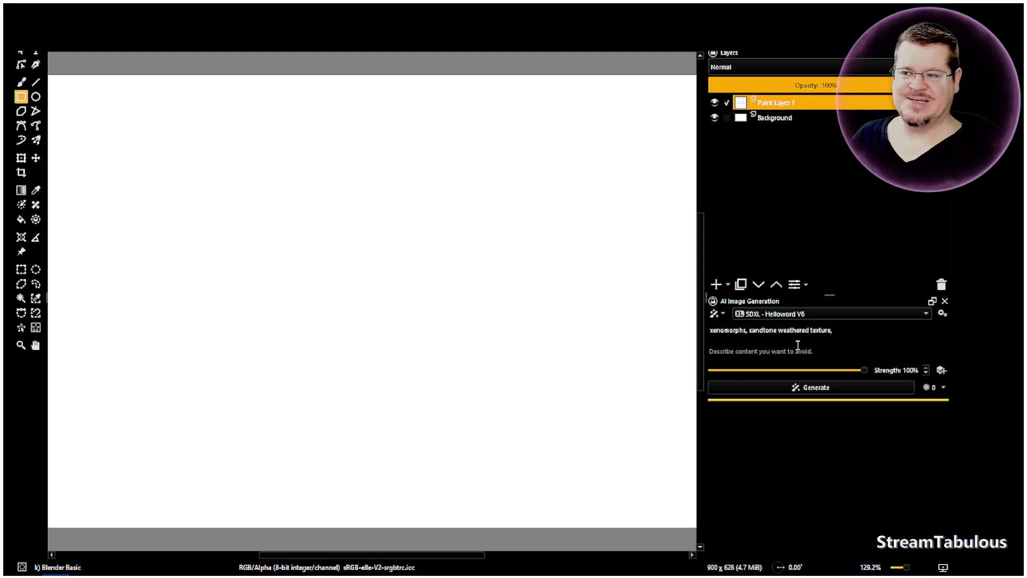
{"action": "type", "text": "bas-reliefs, sculpture,"}
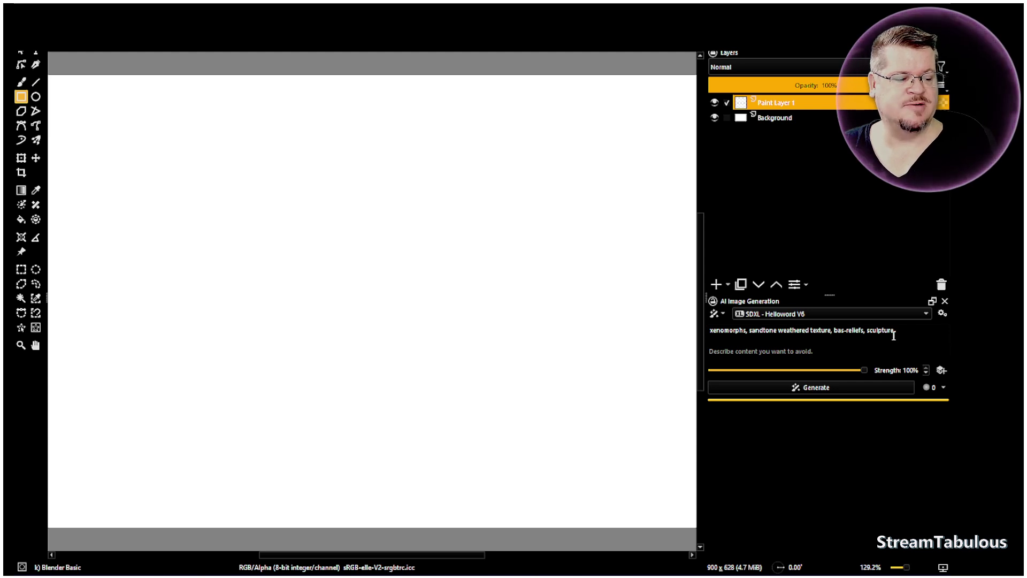
{"action": "left_click", "coordinate": [837, 388]}
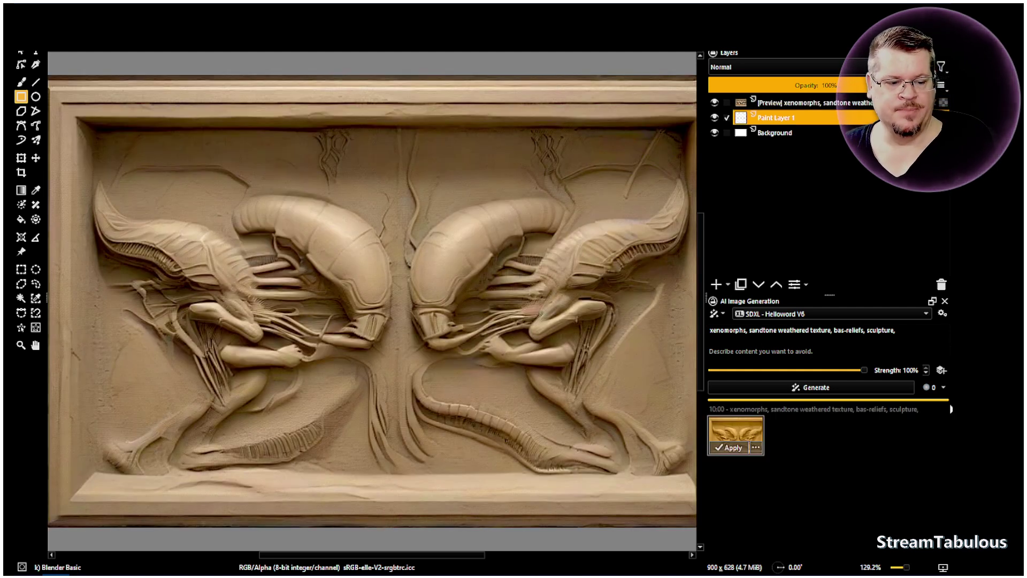
- Inspect the first generated relief and generate a second image from the same prompt
{"action": "scroll", "coordinate": [519, 303], "scroll_direction": "down", "scroll_amount": 1}
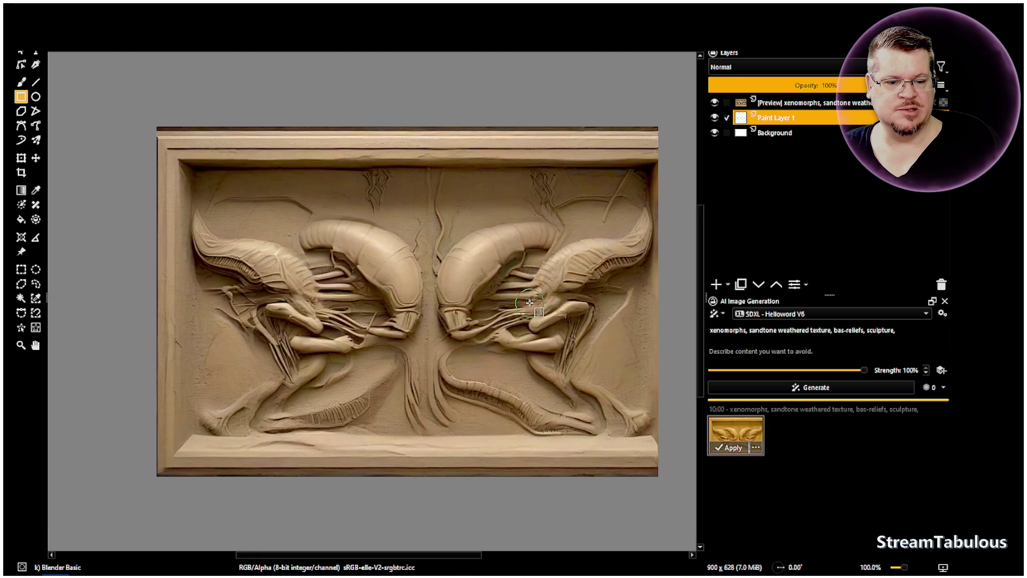
{"action": "scroll", "coordinate": [526, 306], "scroll_direction": "up", "scroll_amount": 1}
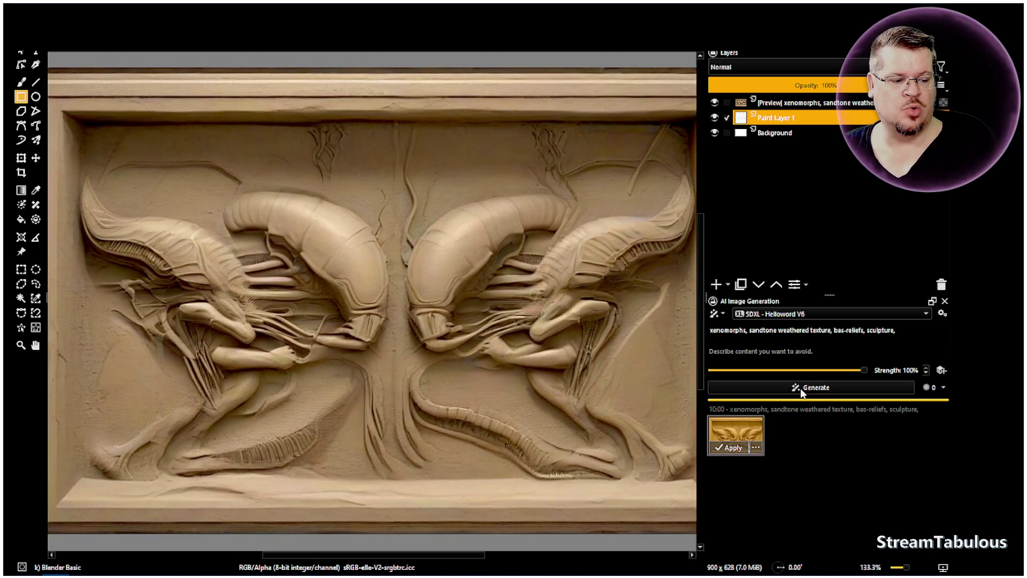
{"action": "left_click", "coordinate": [832, 391]}
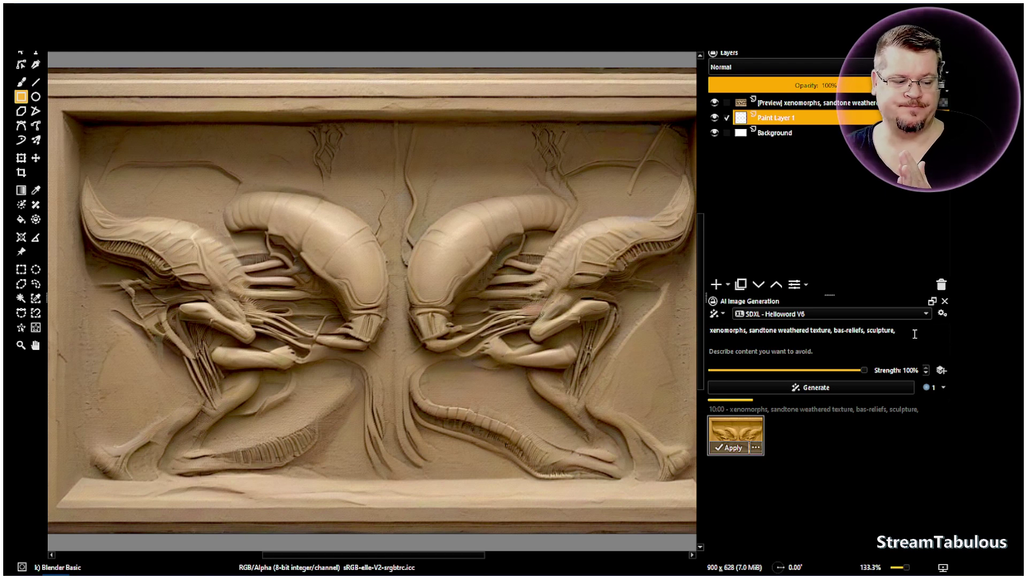
- Compare the previews of the two generated xenomorph reliefs, finishing on the second one
{"action": "left_click", "coordinate": [915, 334]}
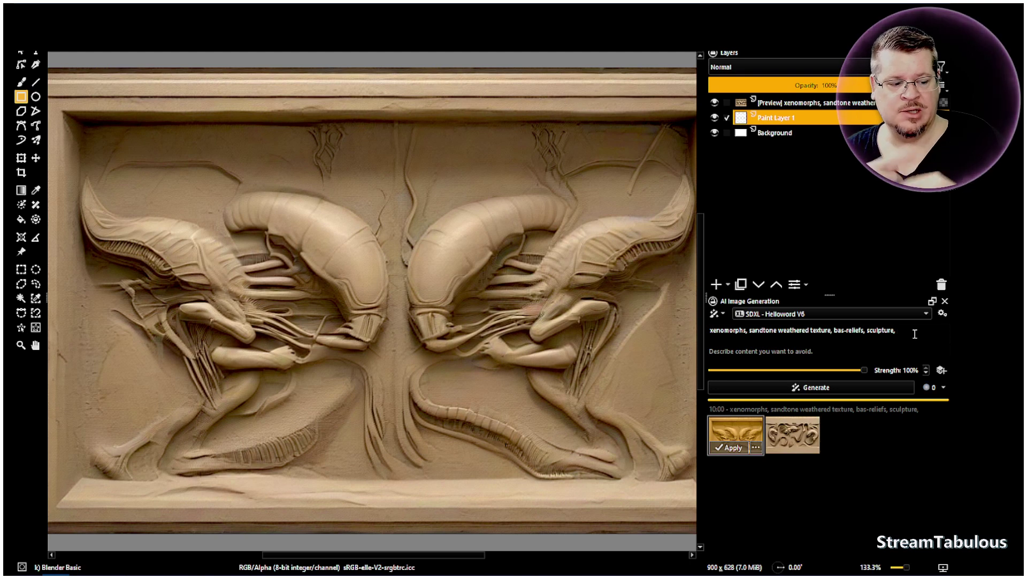
{"action": "left_click", "coordinate": [802, 440]}
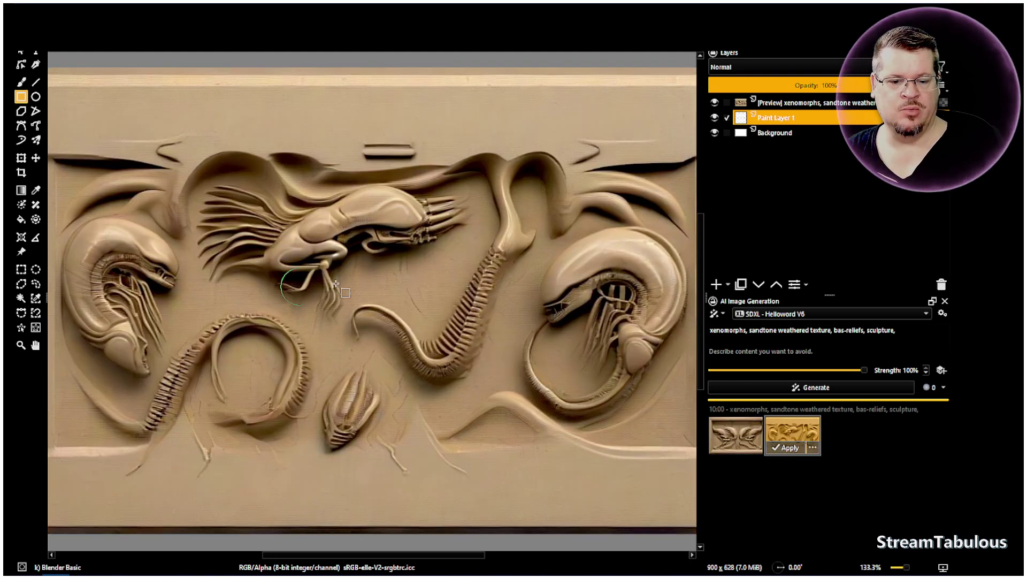
{"action": "left_click", "coordinate": [734, 434]}
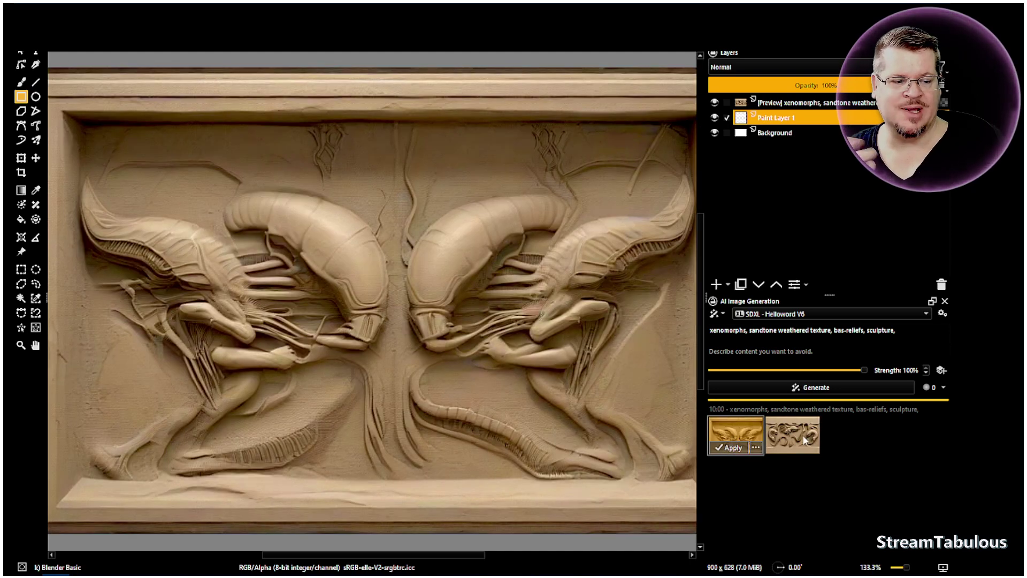
{"action": "left_click", "coordinate": [816, 436]}
- Replace the prompt with the copied text starting "high quality, intricate, 3d full body figures, clear, four xenomorphs, 8k, Sandstone Weathered Texture" and generate an image
{"action": "left_click", "coordinate": [915, 333]}
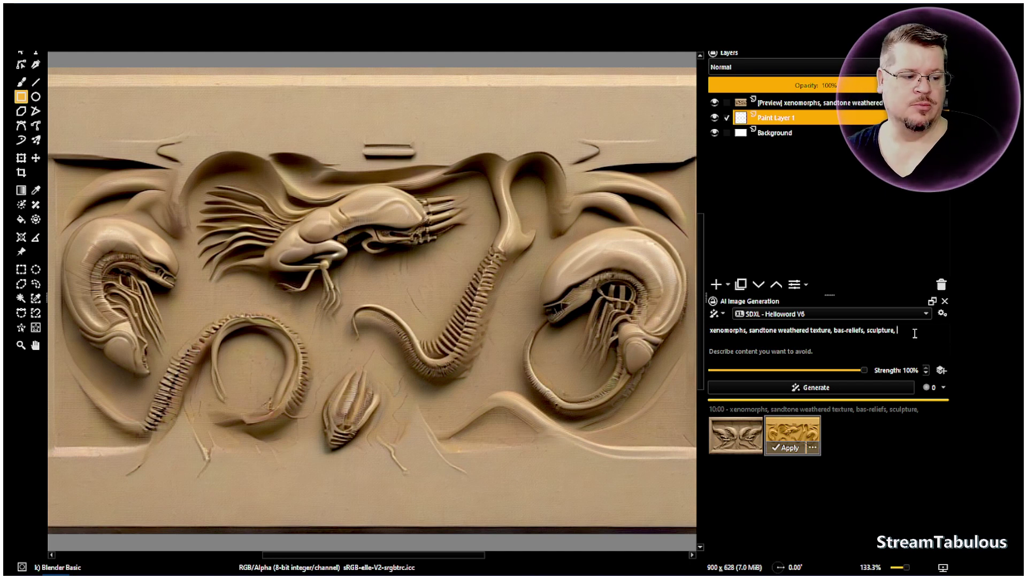
{"action": "left_click", "coordinate": [914, 333]}
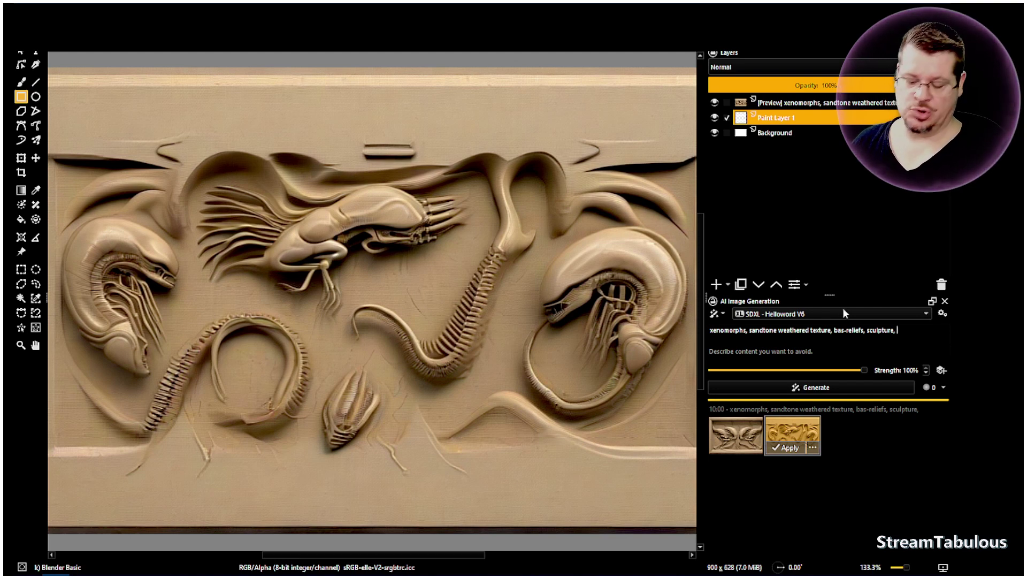
{"action": "key", "text": "ctrl+a"}
{"action": "key", "text": "ctrl+v"}
{"action": "key", "text": "Return"}
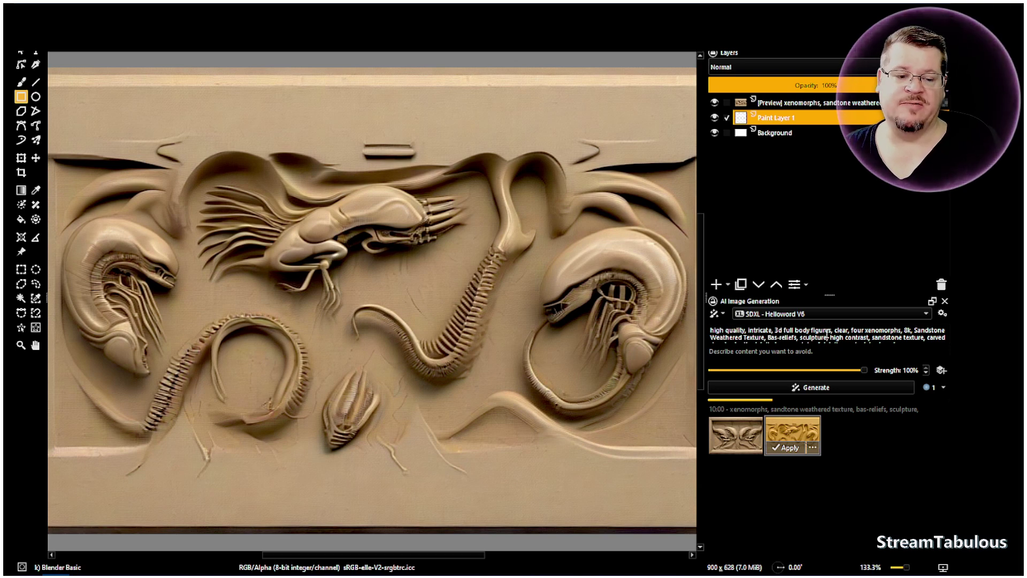
- Activate the Pan tool and read through the whole detailed four-xenomorph prompt
{"action": "left_click", "coordinate": [35, 345]}
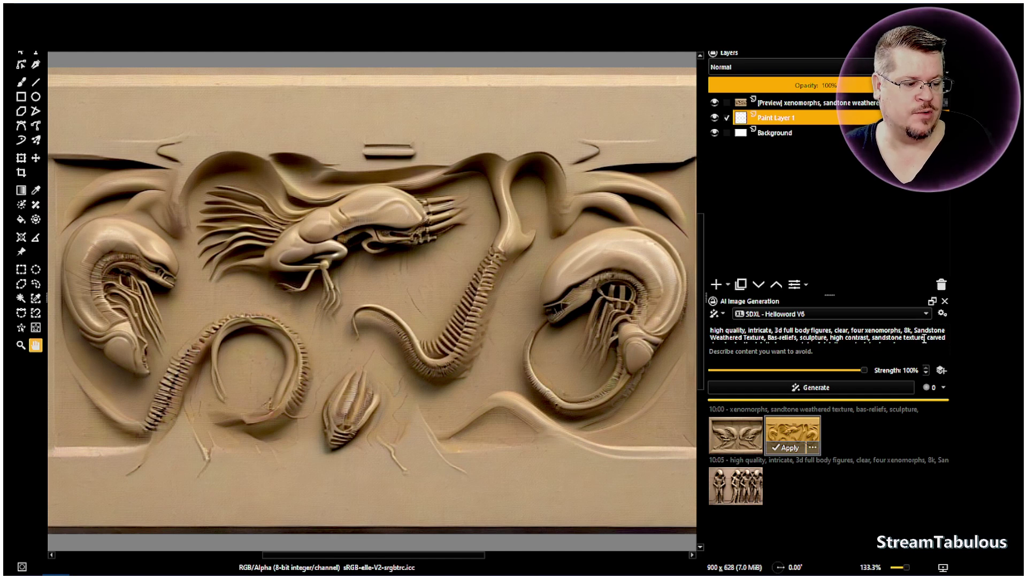
{"action": "scroll", "coordinate": [928, 337], "scroll_direction": "down", "scroll_amount": 1}
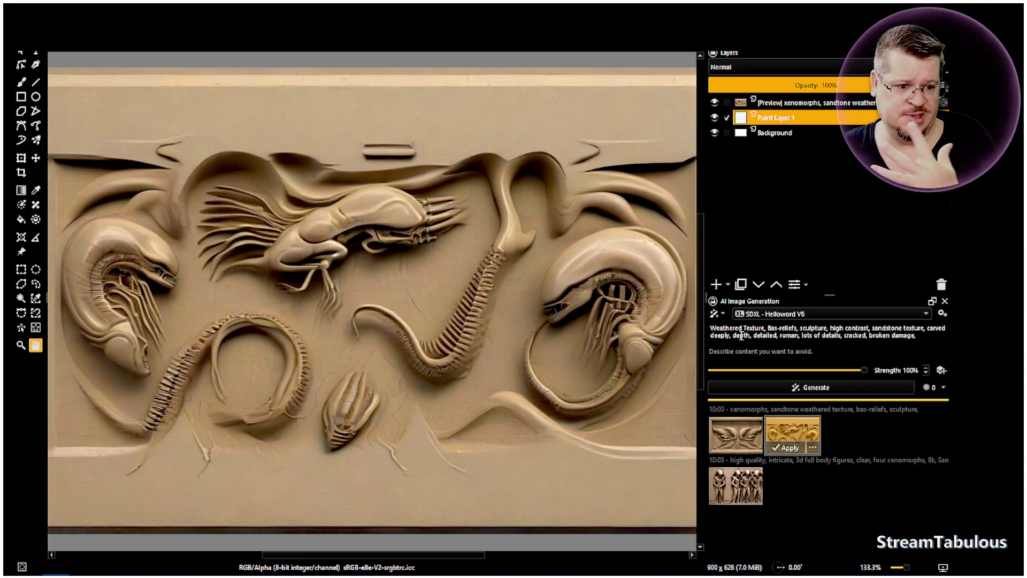
{"action": "scroll", "coordinate": [784, 337], "scroll_direction": "up", "scroll_amount": 1}
{"action": "scroll", "coordinate": [774, 325], "scroll_direction": "down", "scroll_amount": 2}
{"action": "scroll", "coordinate": [764, 330], "scroll_direction": "up", "scroll_amount": 1}
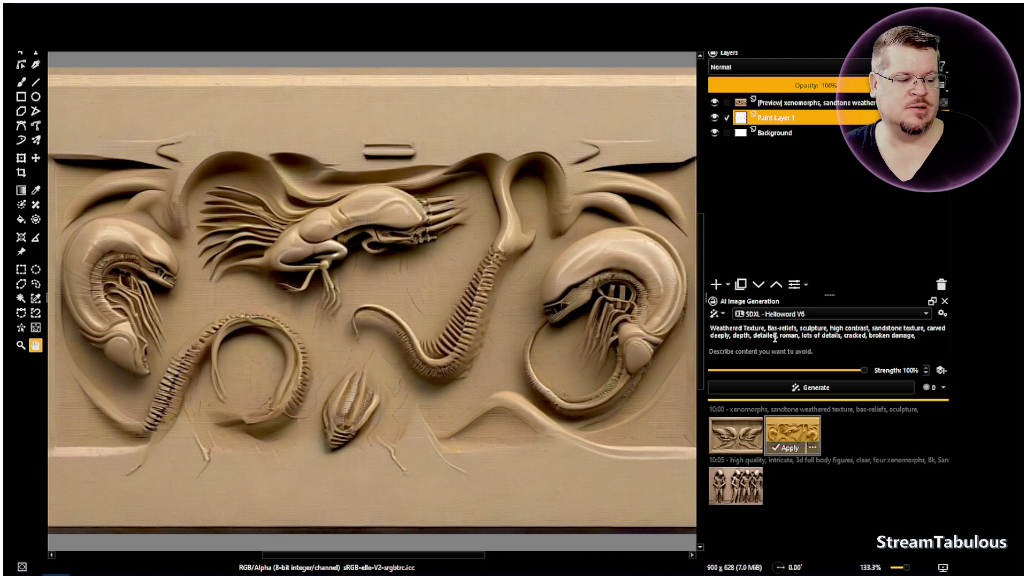
{"action": "scroll", "coordinate": [759, 337], "scroll_direction": "up", "scroll_amount": 1}
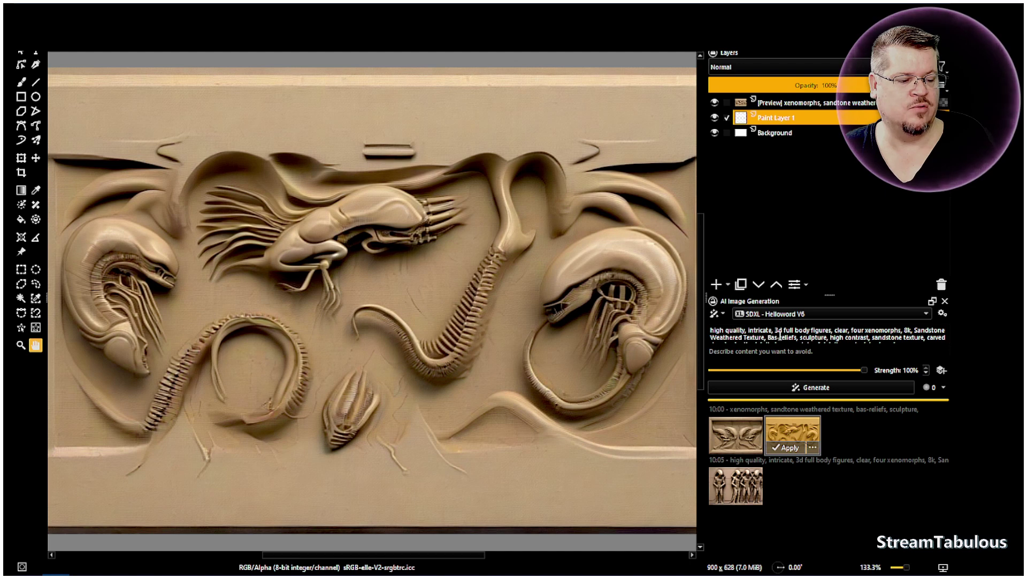
{"action": "scroll", "coordinate": [780, 336], "scroll_direction": "down", "scroll_amount": 3}
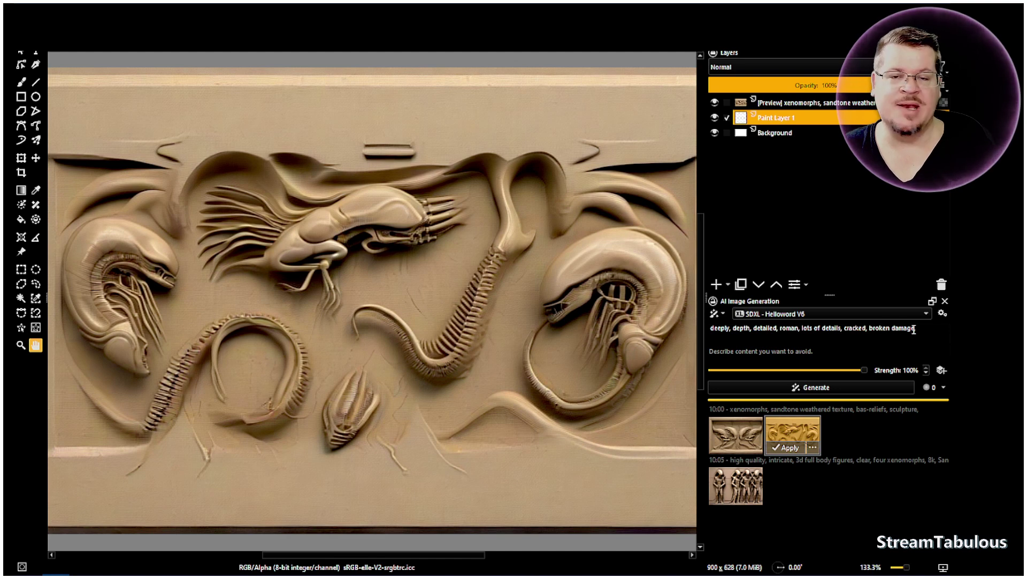
- Preview the first image from the detailed prompt, generate another variant, and inspect the previewed relief as a whole
{"action": "left_click", "coordinate": [743, 490]}
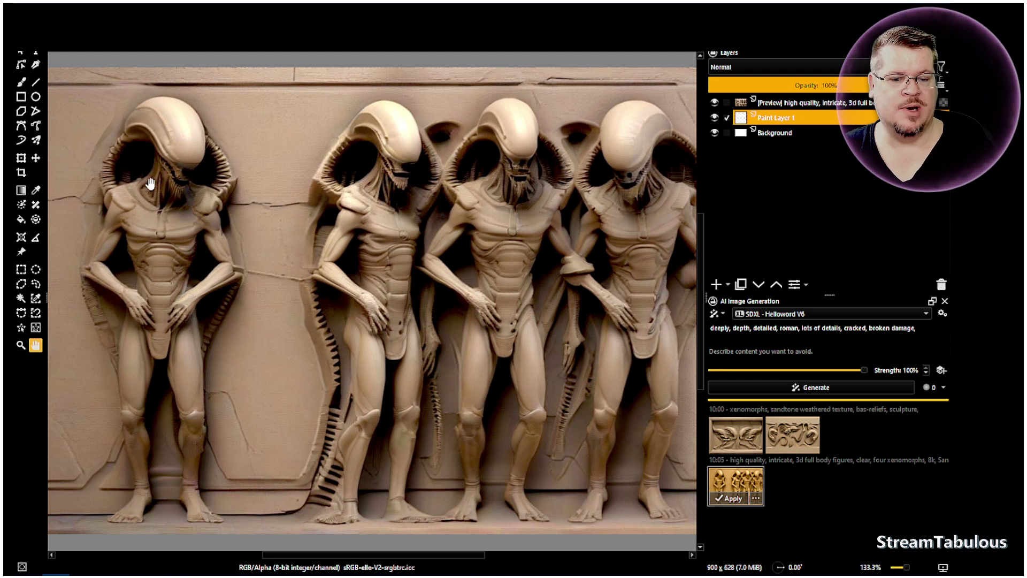
{"action": "left_click", "coordinate": [829, 385]}
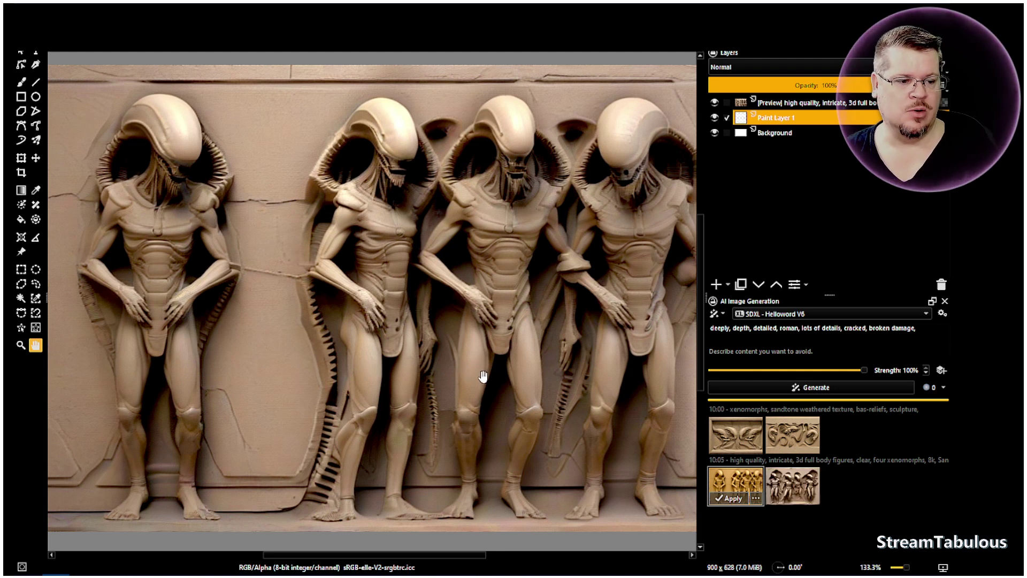
{"action": "scroll", "coordinate": [482, 376], "scroll_direction": "down", "scroll_amount": 1}
{"action": "left_click_drag", "start_coordinate": [512, 403], "coordinate": [488, 380]}
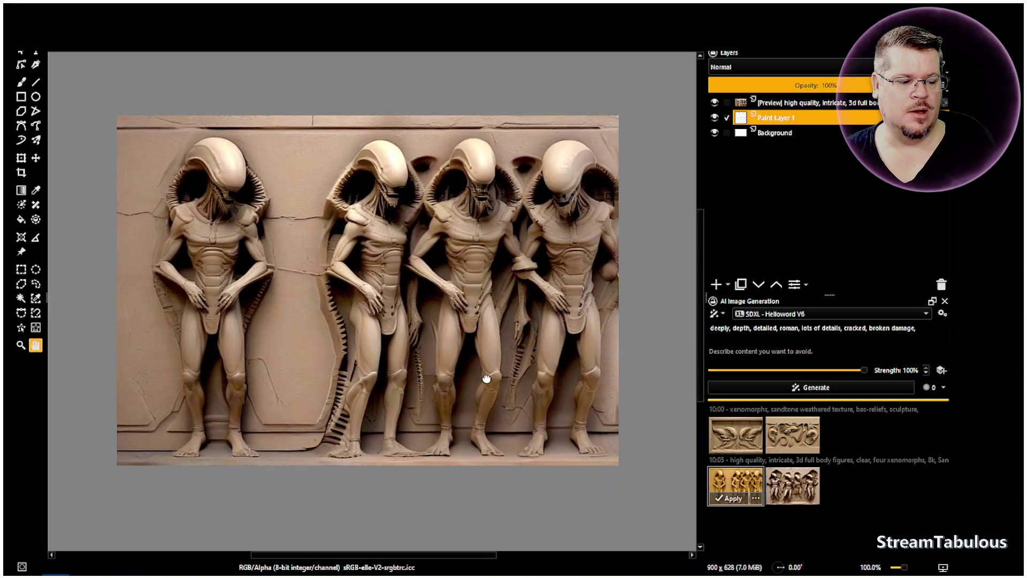
- Compare the previews of the two reliefs generated from the detailed four-xenomorph prompt, finishing on the second one
{"action": "left_click", "coordinate": [782, 491]}
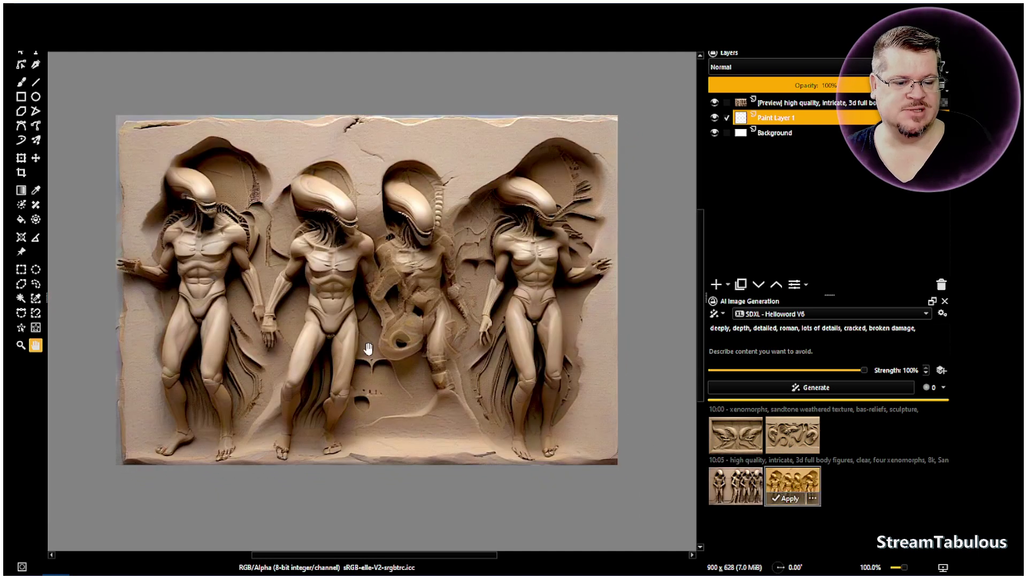
{"action": "scroll", "coordinate": [368, 348], "scroll_direction": "up", "scroll_amount": 1}
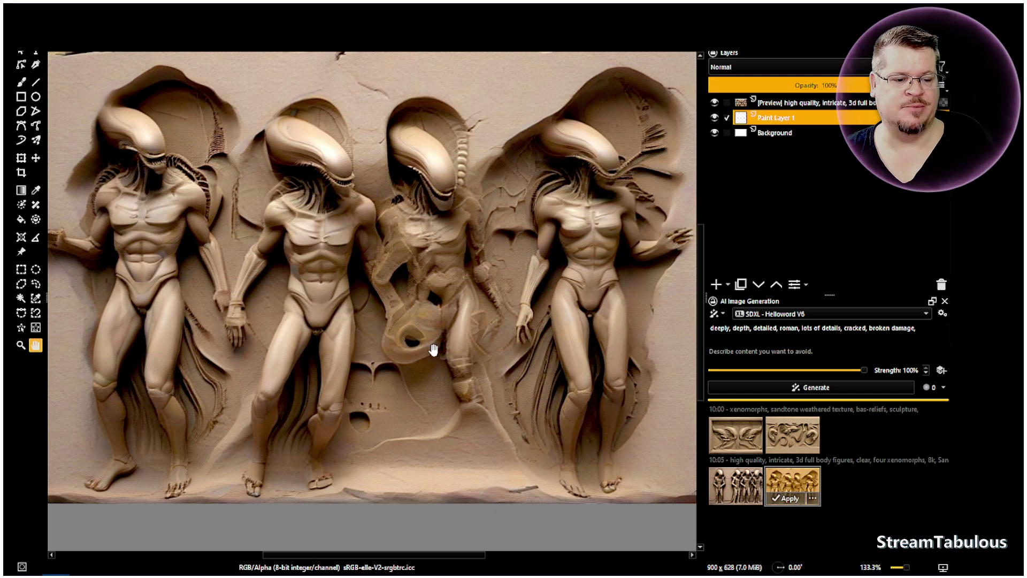
{"action": "left_click", "coordinate": [734, 493]}
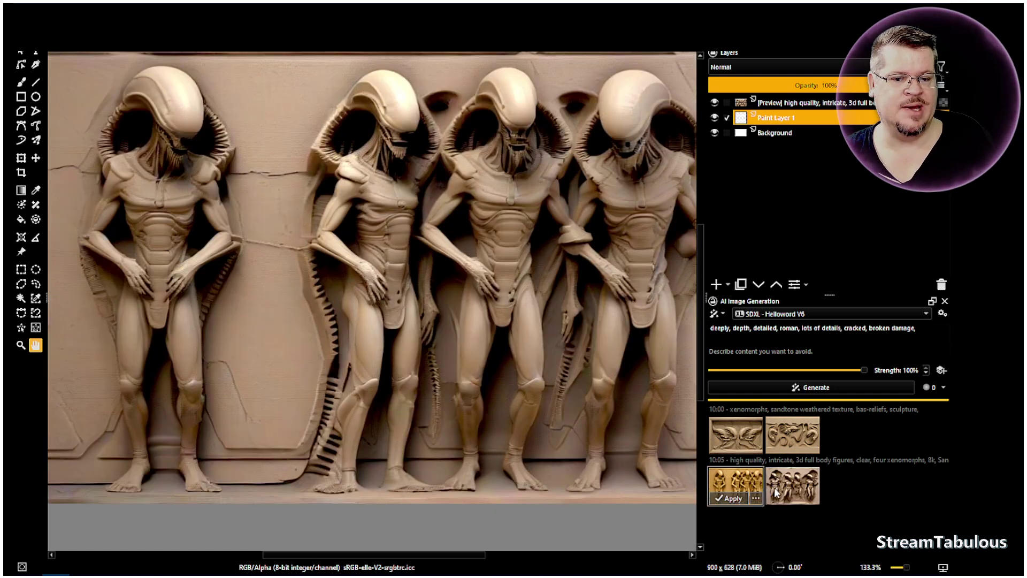
{"action": "left_click", "coordinate": [788, 483]}
{"action": "left_click", "coordinate": [750, 479]}
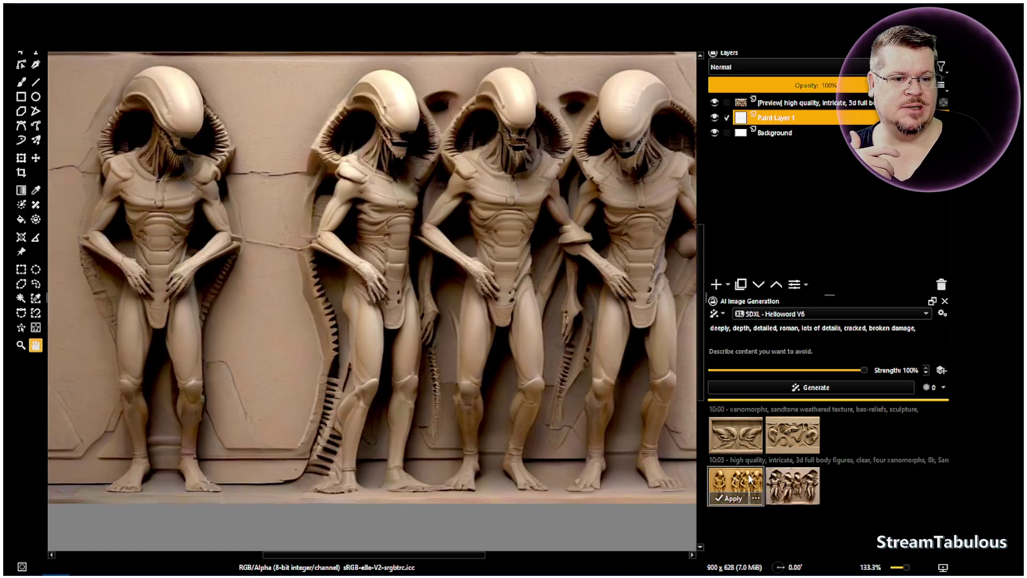
{"action": "left_click", "coordinate": [797, 476]}
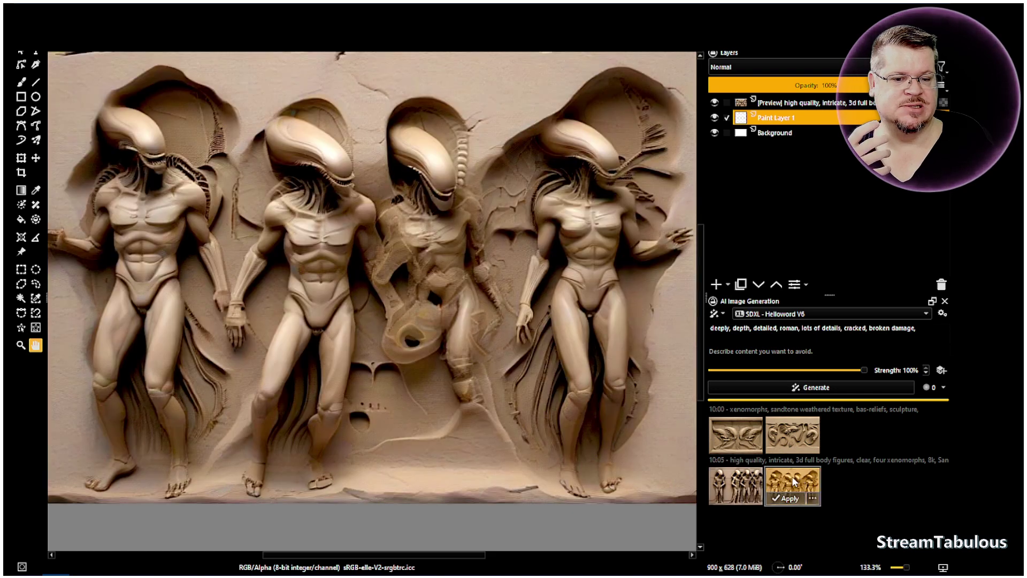
- Generate a third variant from the same detailed four-xenomorph prompt
{"action": "left_click", "coordinate": [807, 394]}
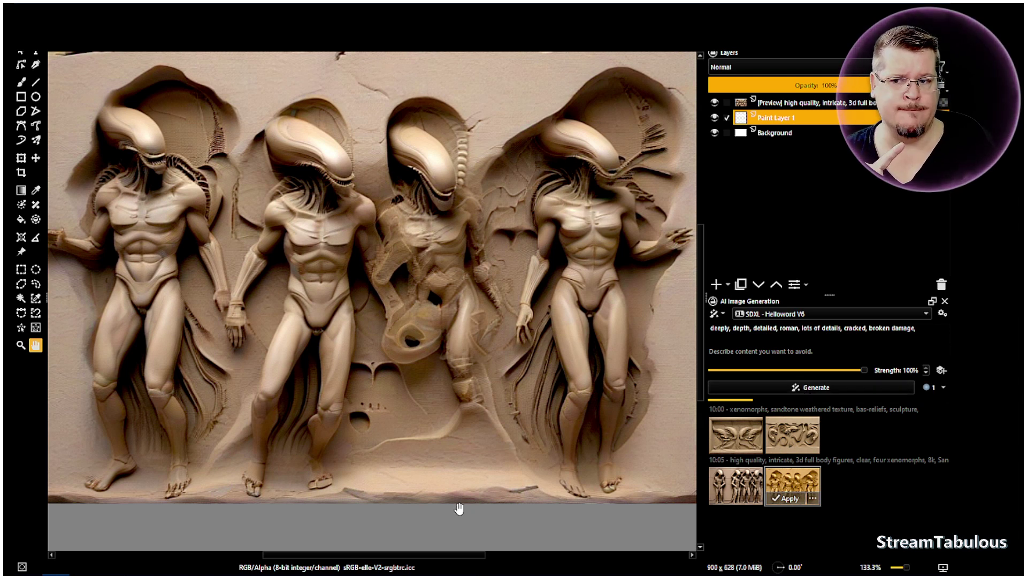
{"action": "scroll", "coordinate": [435, 460], "scroll_direction": "down", "scroll_amount": 1}
{"action": "scroll", "coordinate": [435, 460], "scroll_direction": "up", "scroll_amount": 1}
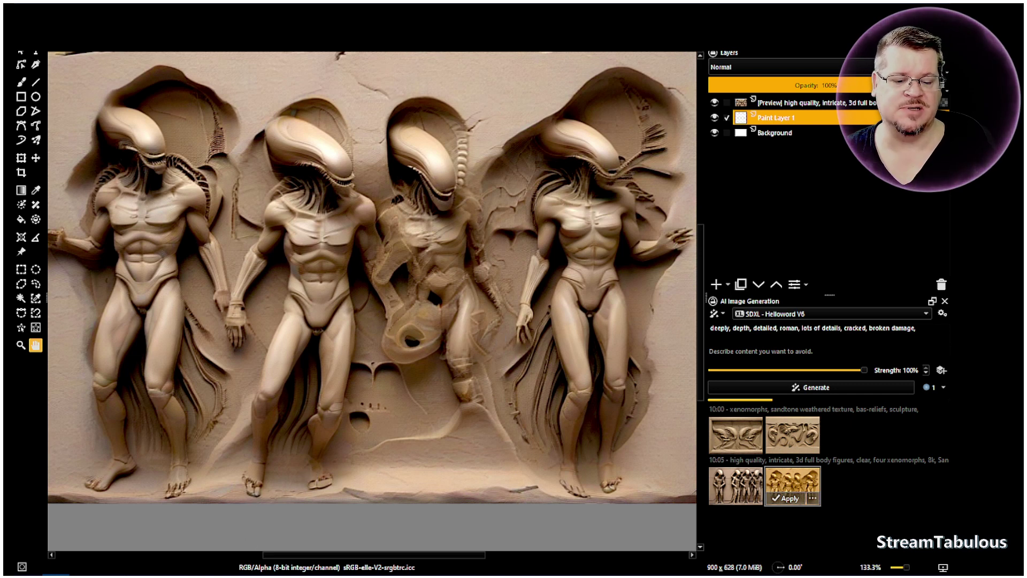
- Switch to Microsoft Edge and look through the Bing image results for bas-reliefs
{"action": "mouse_move", "coordinate": [90, 568]}
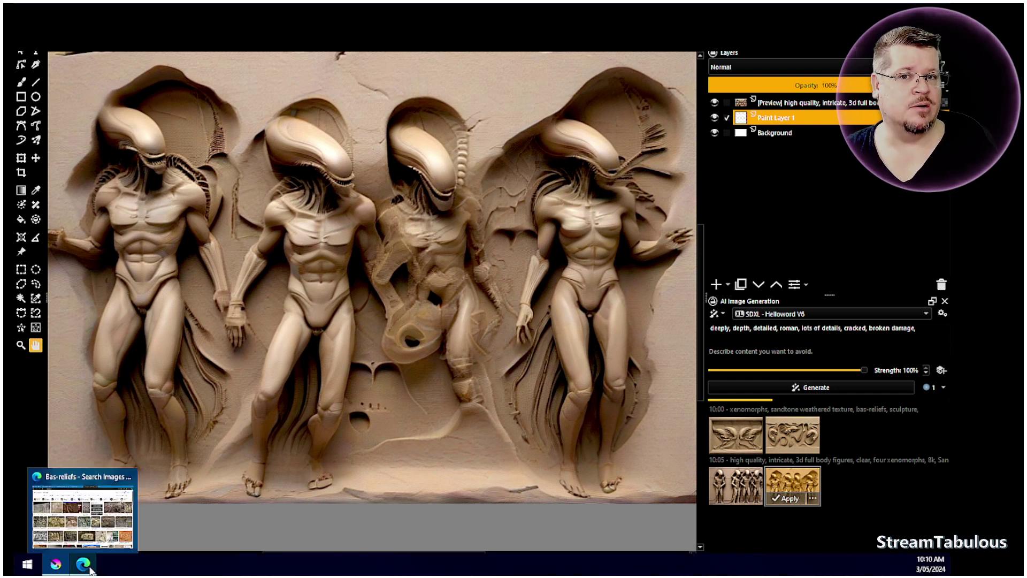
{"action": "left_click", "coordinate": [90, 569]}
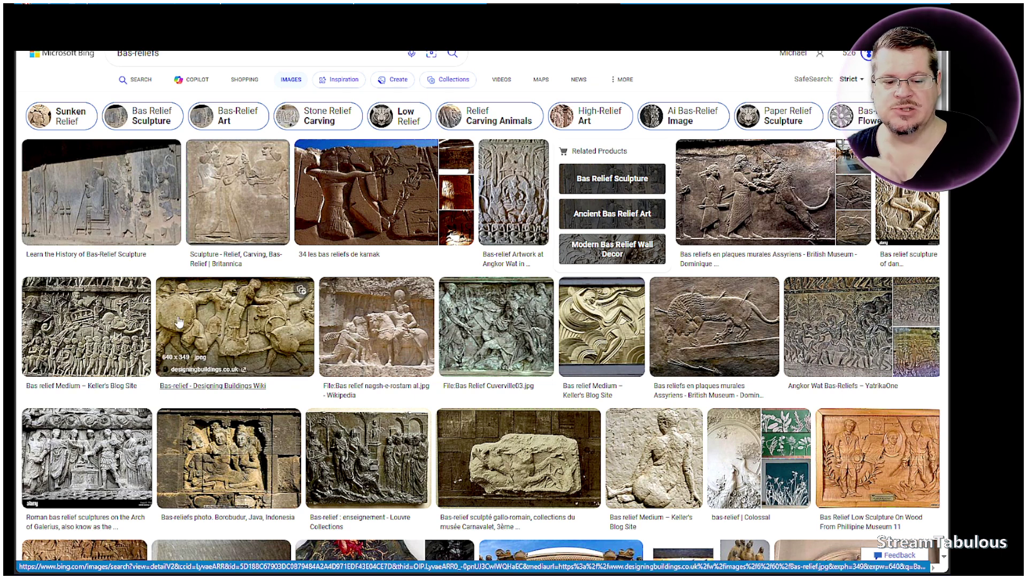
{"action": "scroll", "coordinate": [249, 419], "scroll_direction": "down", "scroll_amount": 2}
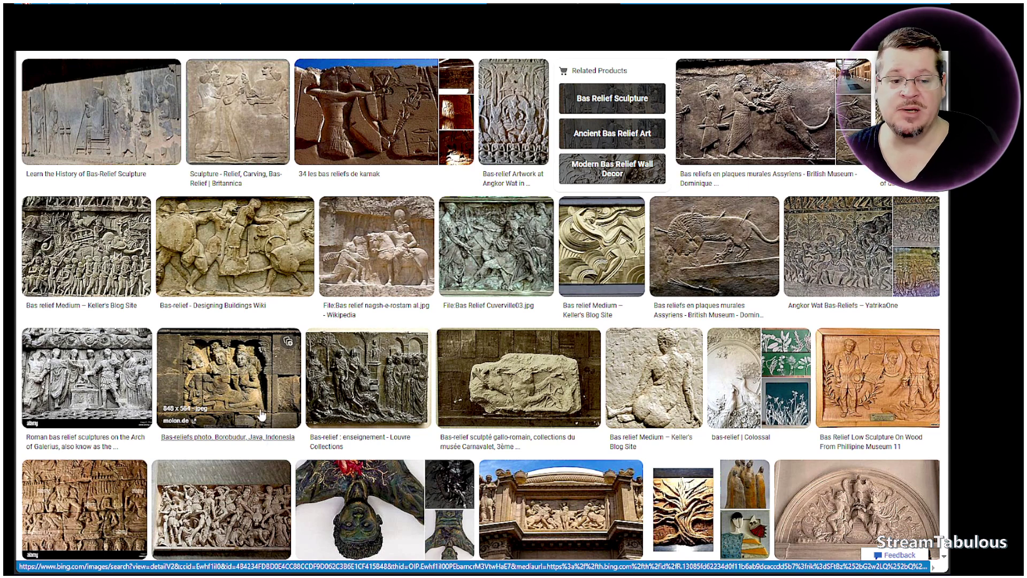
{"action": "scroll", "coordinate": [261, 414], "scroll_direction": "up", "scroll_amount": 2}
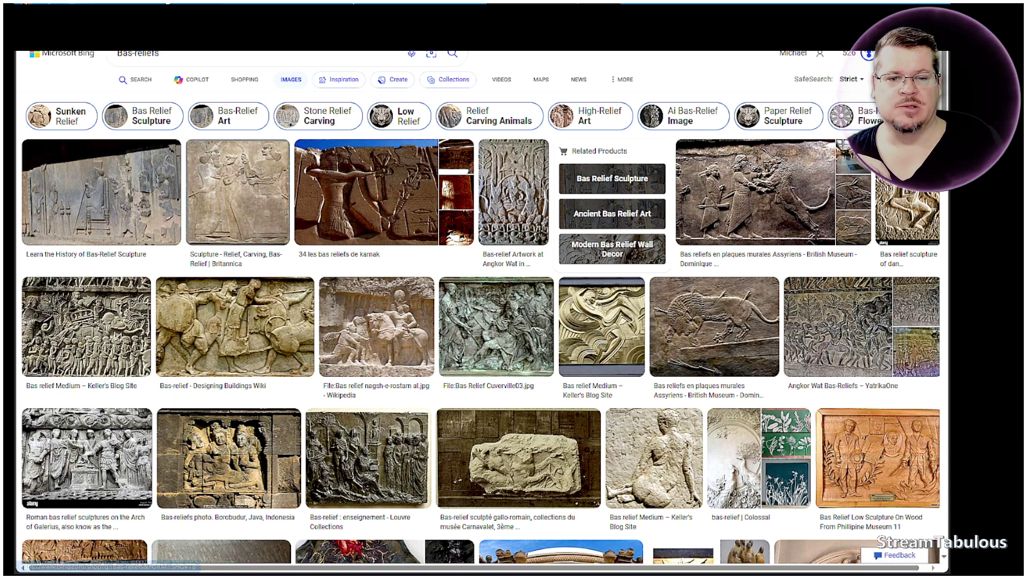
- Find the Bing web search page among the open pages and copy its search term "Bas-reliefs"
{"action": "key", "text": "ctrl+Tab"}
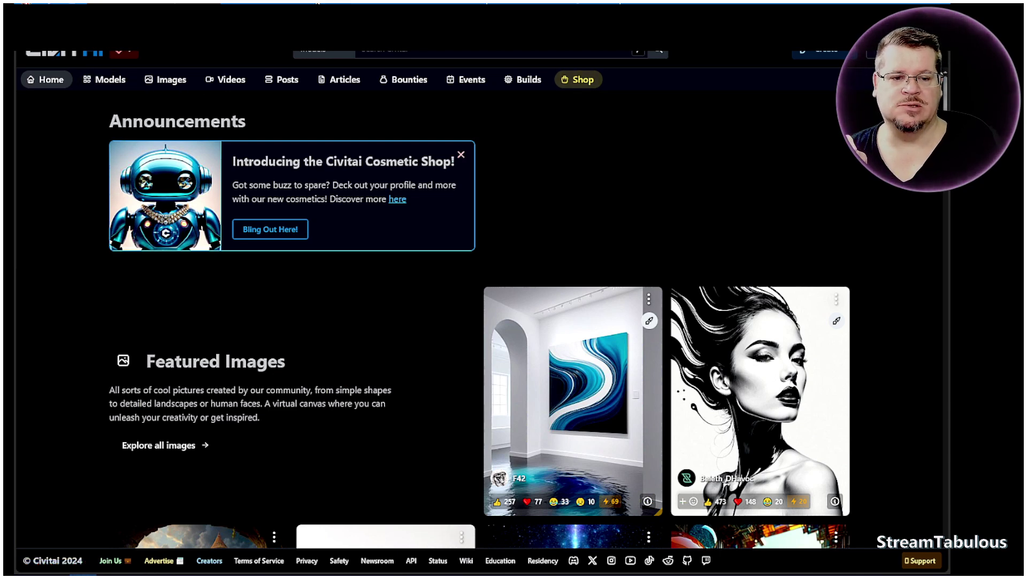
{"action": "left_click", "coordinate": [319, 2]}
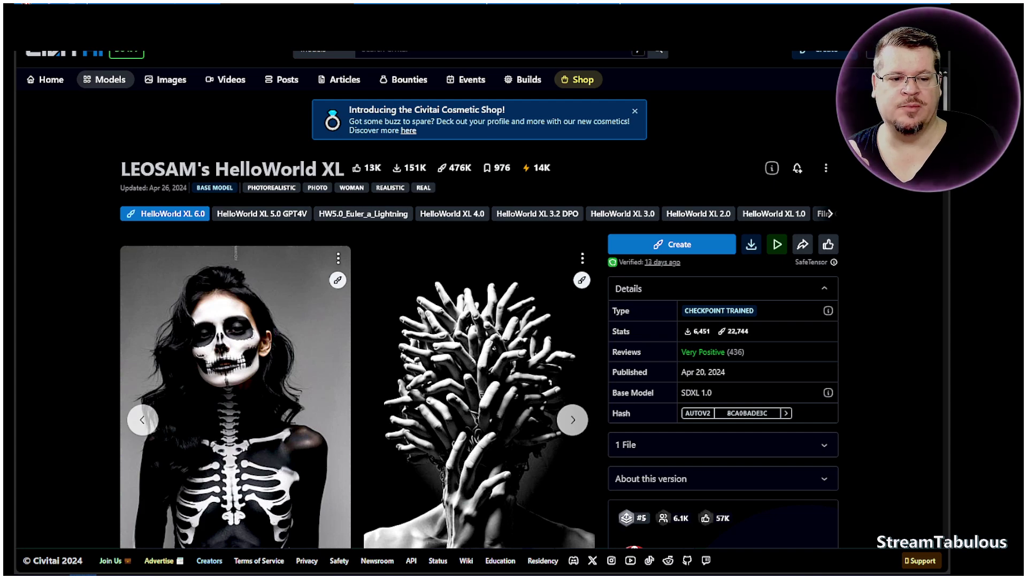
{"action": "left_click", "coordinate": [409, 2]}
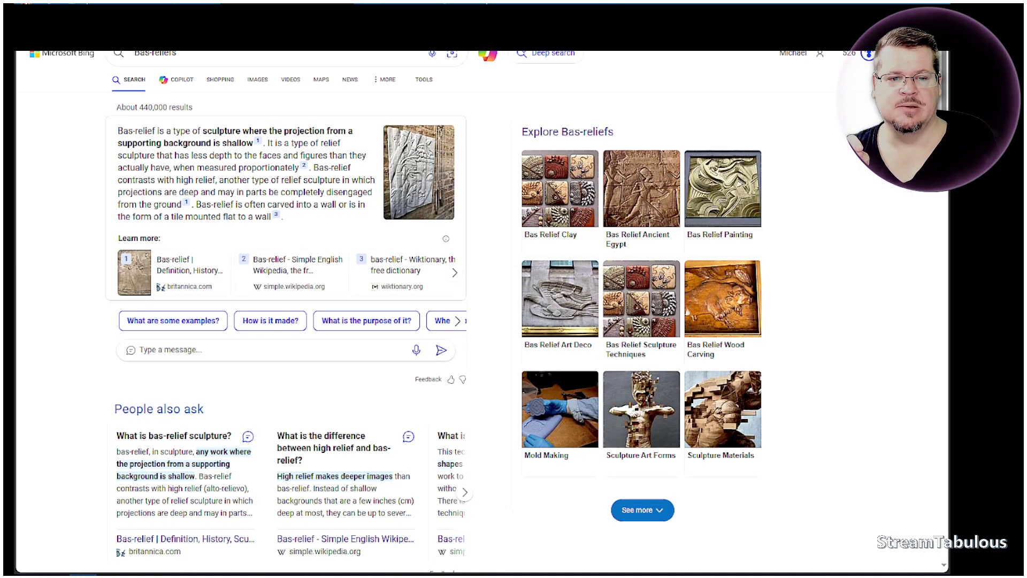
{"action": "left_click", "coordinate": [154, 2]}
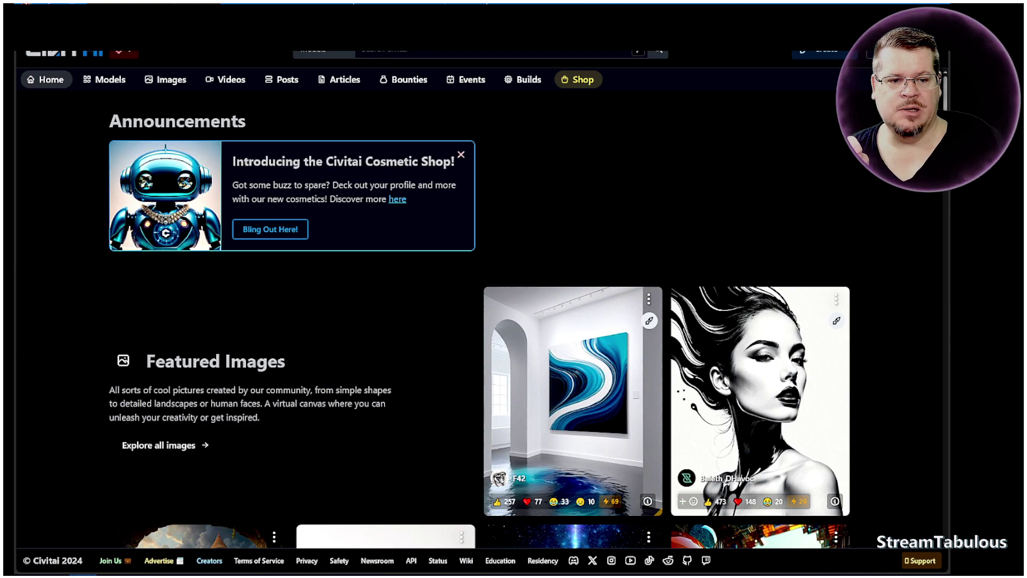
{"action": "left_click", "coordinate": [263, 2]}
{"action": "left_click_drag", "start_coordinate": [183, 52], "coordinate": [109, 60]}
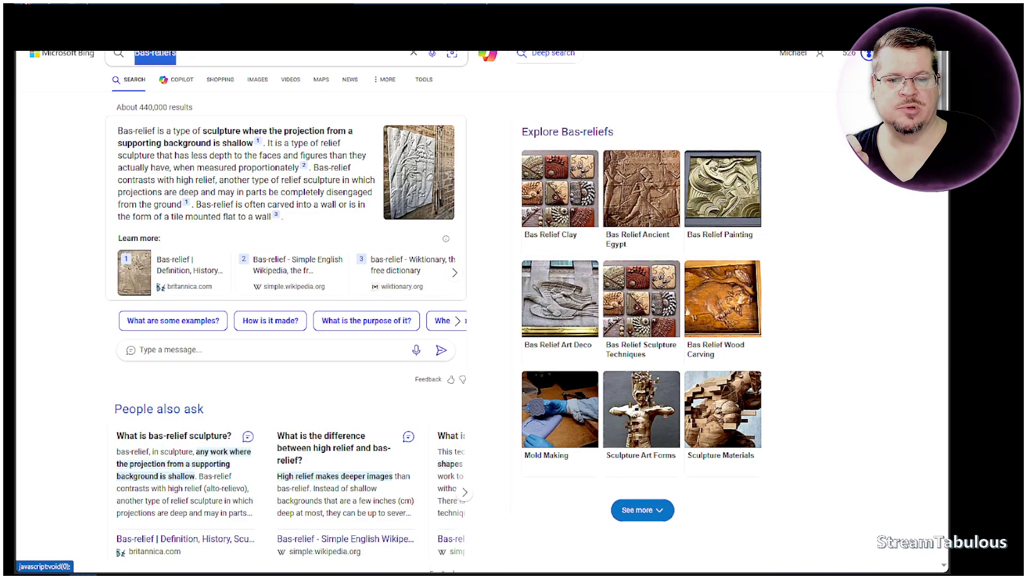
{"action": "right_click", "coordinate": [158, 52]}
{"action": "left_click", "coordinate": [186, 100]}
- Search the Civitai models for the copied term "Bas-reliefs"
{"action": "left_click", "coordinate": [154, 2]}
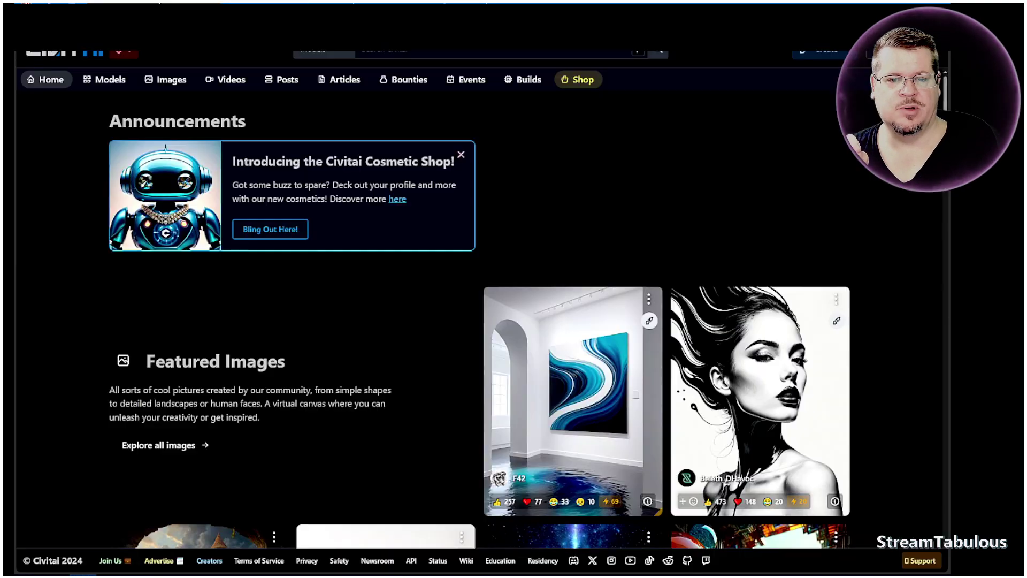
{"action": "right_click", "coordinate": [402, 50]}
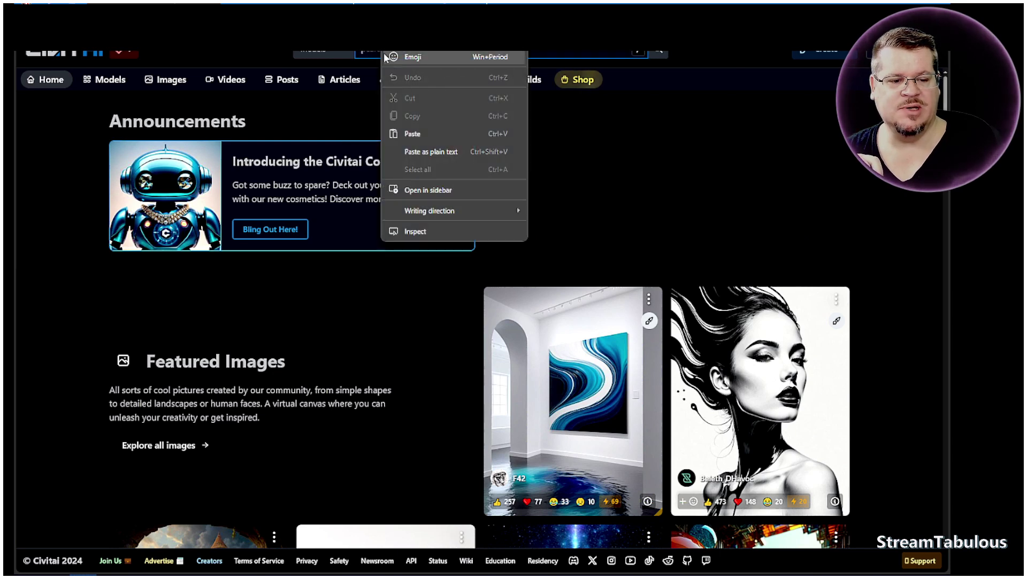
{"action": "left_click", "coordinate": [420, 134]}
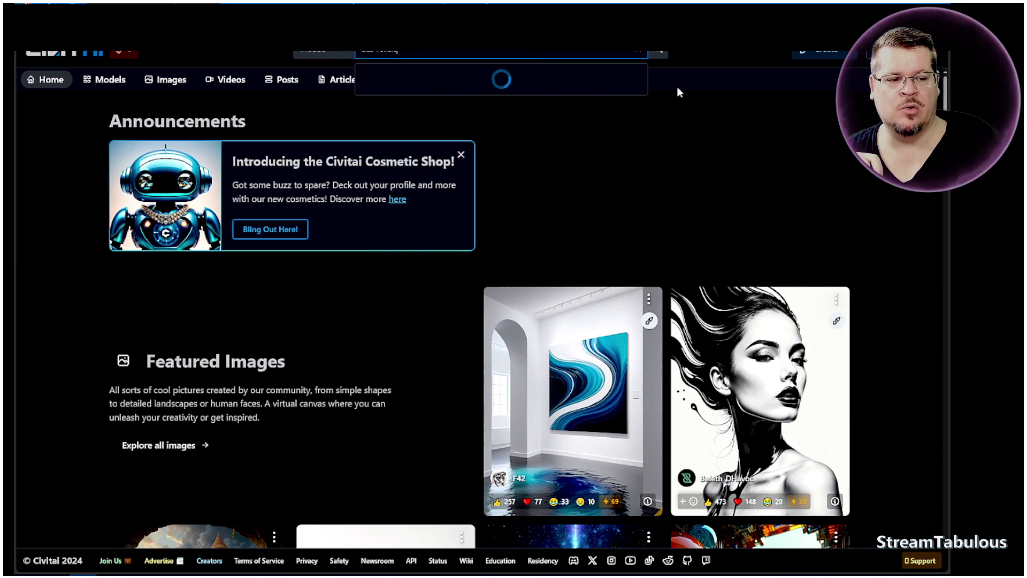
{"action": "left_click", "coordinate": [660, 54]}
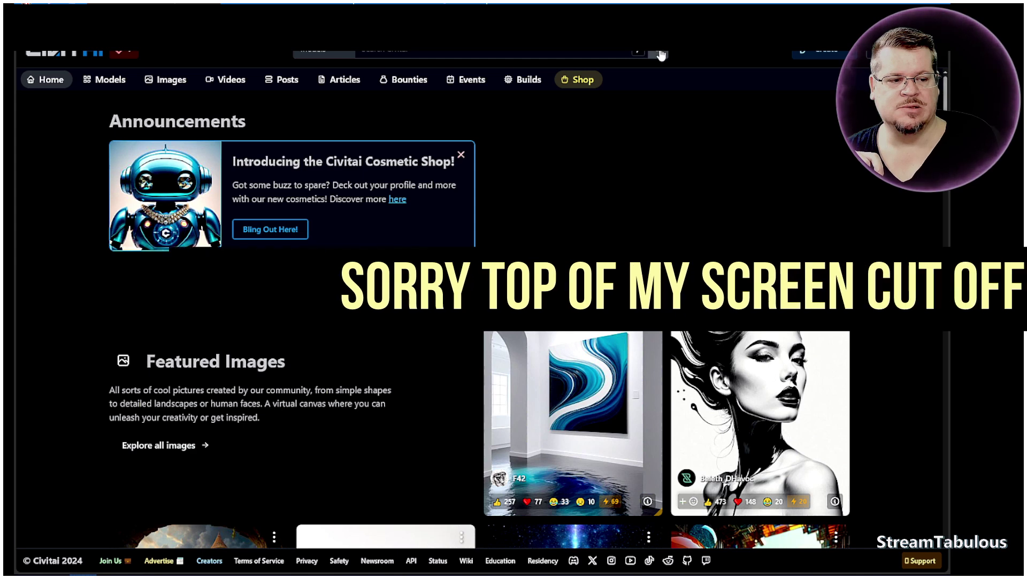
{"action": "right_click", "coordinate": [439, 54]}
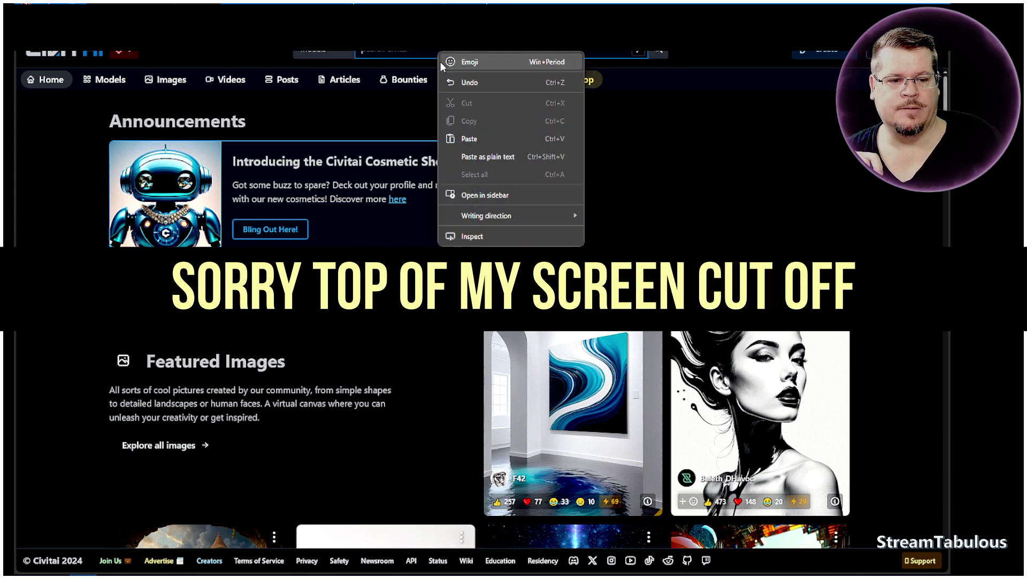
{"action": "left_click", "coordinate": [467, 137]}
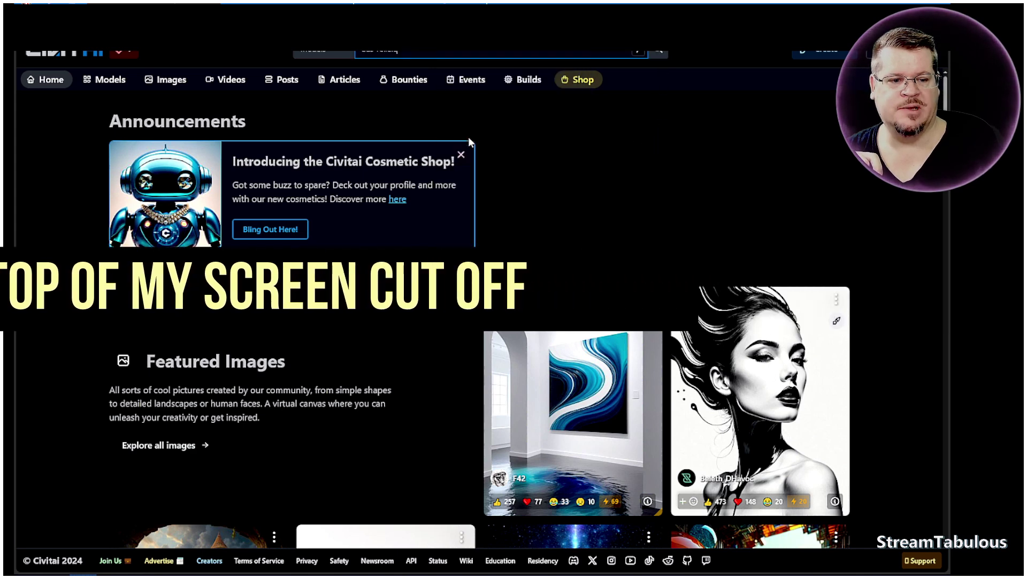
{"action": "left_click", "coordinate": [657, 54]}
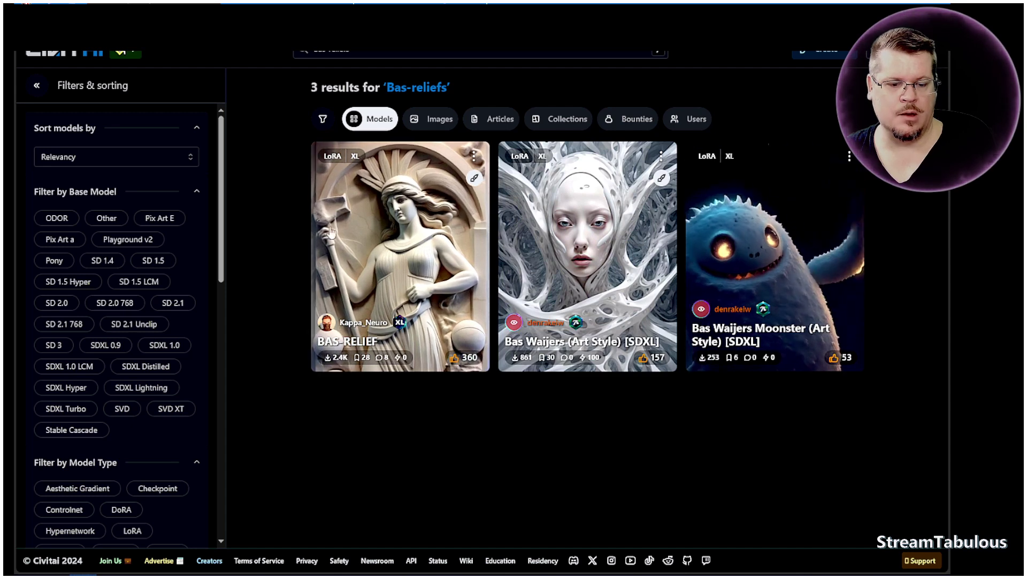
- Open the BAS-RELIEF LoRA page for SD XL and go through its gallery of example images
{"action": "left_click", "coordinate": [395, 253]}
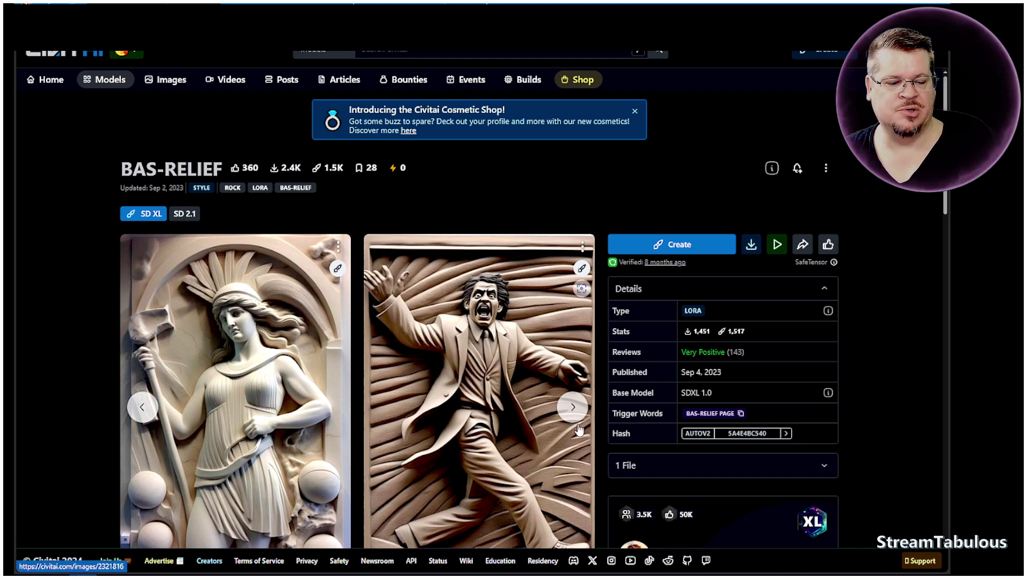
{"action": "scroll", "coordinate": [573, 377], "scroll_direction": "down", "scroll_amount": 1}
{"action": "left_click", "coordinate": [573, 335]}
{"action": "left_click", "coordinate": [574, 336]}
{"action": "left_click", "coordinate": [574, 336]}
{"action": "left_click", "coordinate": [574, 336]}
{"action": "left_click", "coordinate": [573, 336]}
{"action": "left_click", "coordinate": [574, 336]}
{"action": "left_click", "coordinate": [573, 336]}
{"action": "left_click", "coordinate": [574, 336]}
{"action": "left_click", "coordinate": [573, 335]}
{"action": "scroll", "coordinate": [187, 281], "scroll_direction": "up", "scroll_amount": 2}
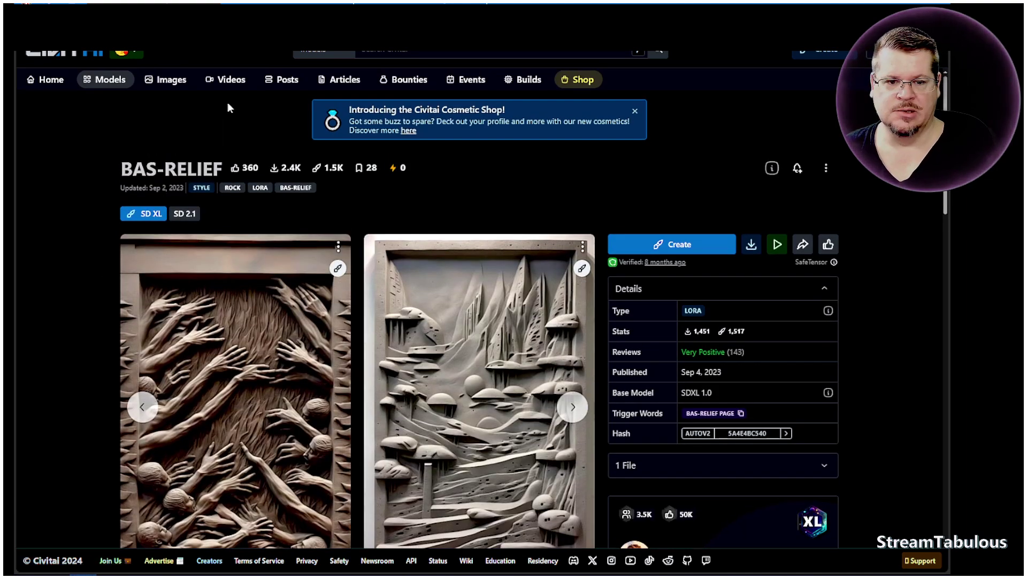
- Return to the Civitai home page and switch back to Krita
{"action": "left_click", "coordinate": [27, 17]}
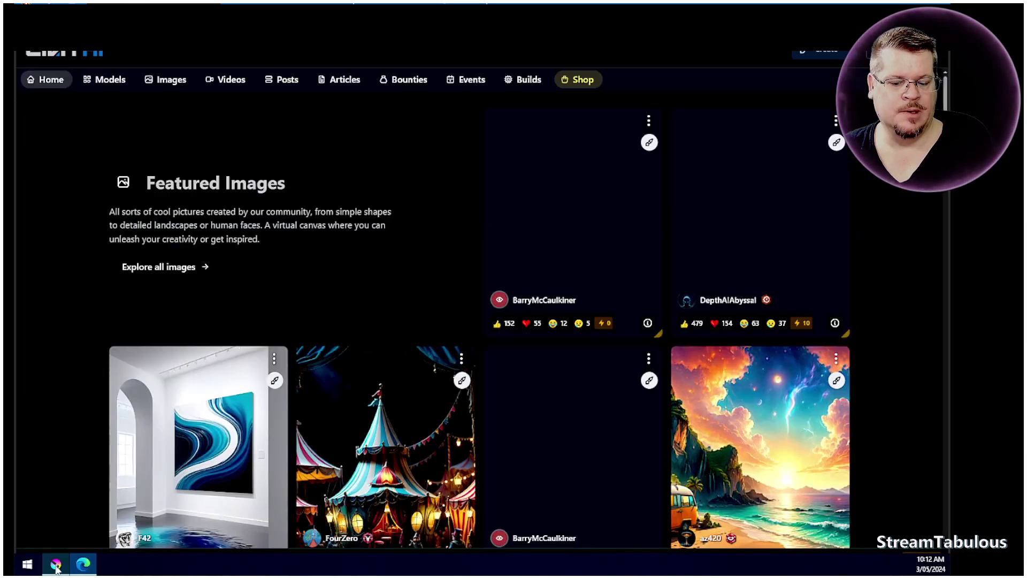
{"action": "left_click", "coordinate": [57, 567]}
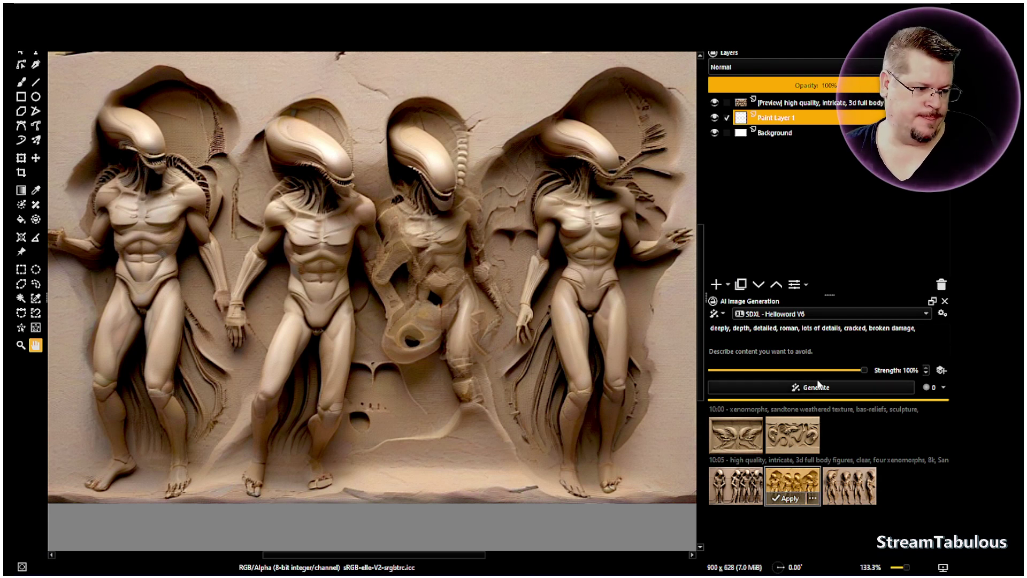
{"action": "left_click", "coordinate": [926, 329]}
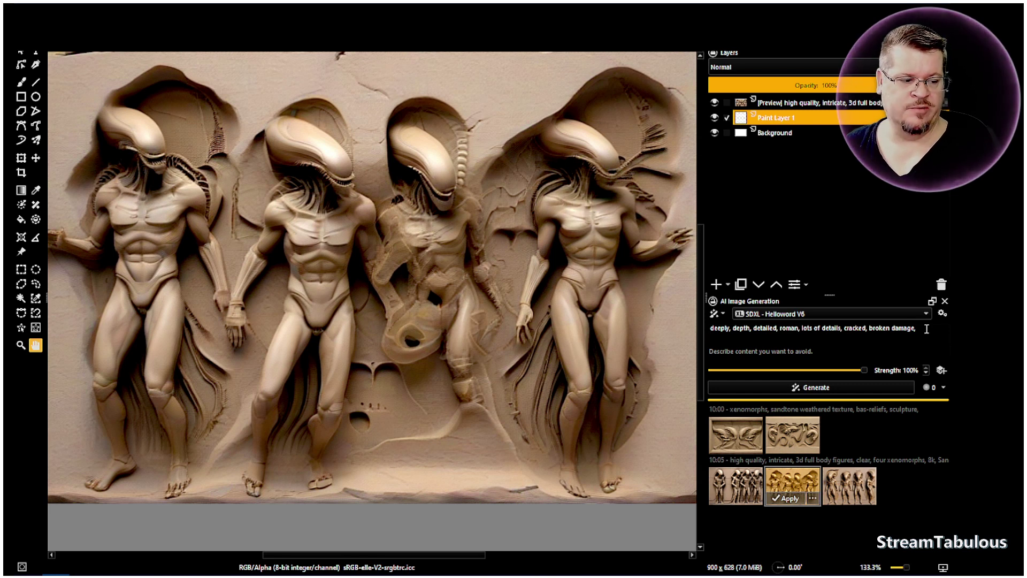
{"action": "key", "text": "Return"}
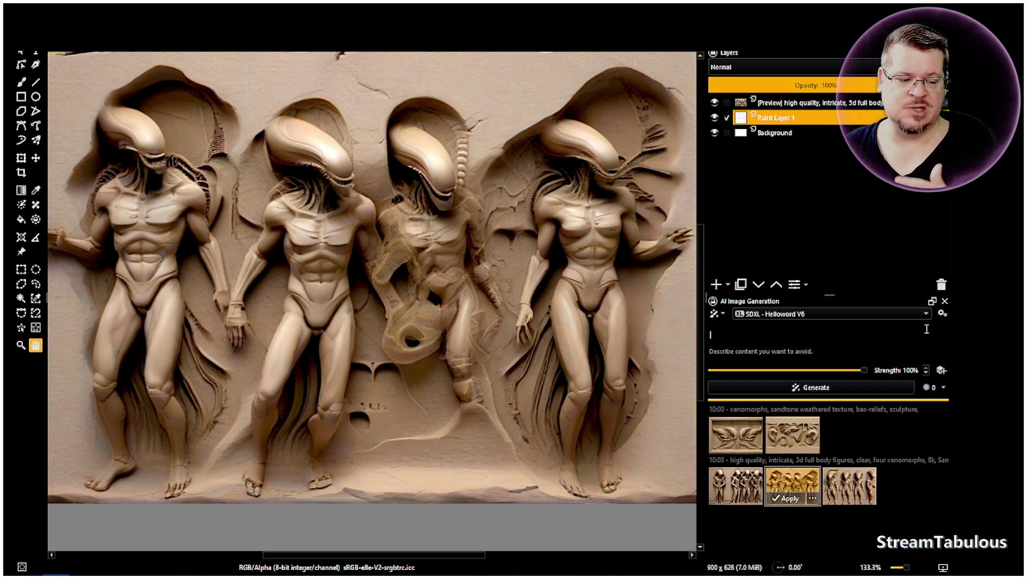
{"action": "key", "text": "ctrl+v"}
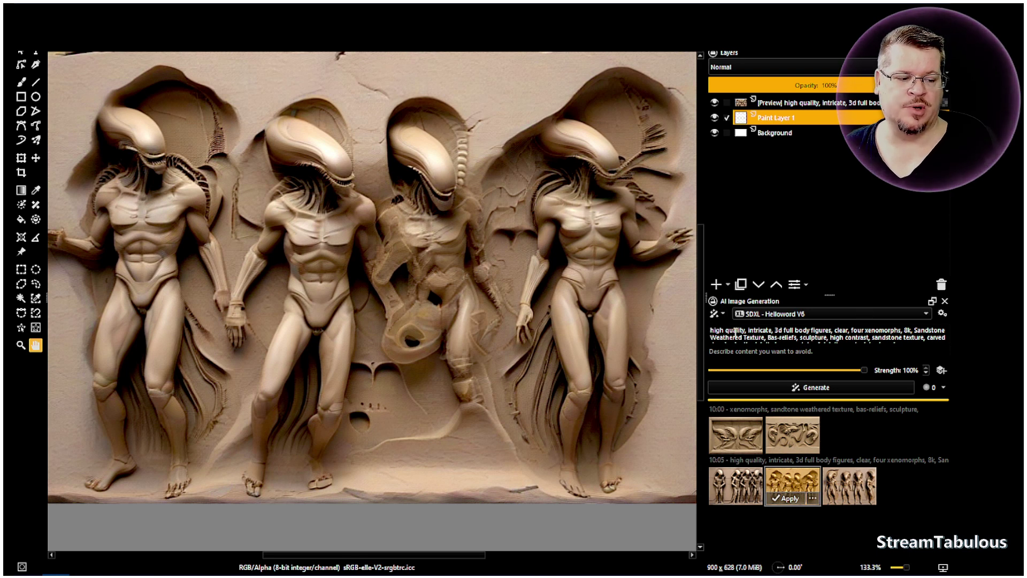
{"action": "scroll", "coordinate": [847, 331], "scroll_direction": "down", "scroll_amount": 1}
{"action": "key", "text": "Return"}
{"action": "key", "text": "Return"}
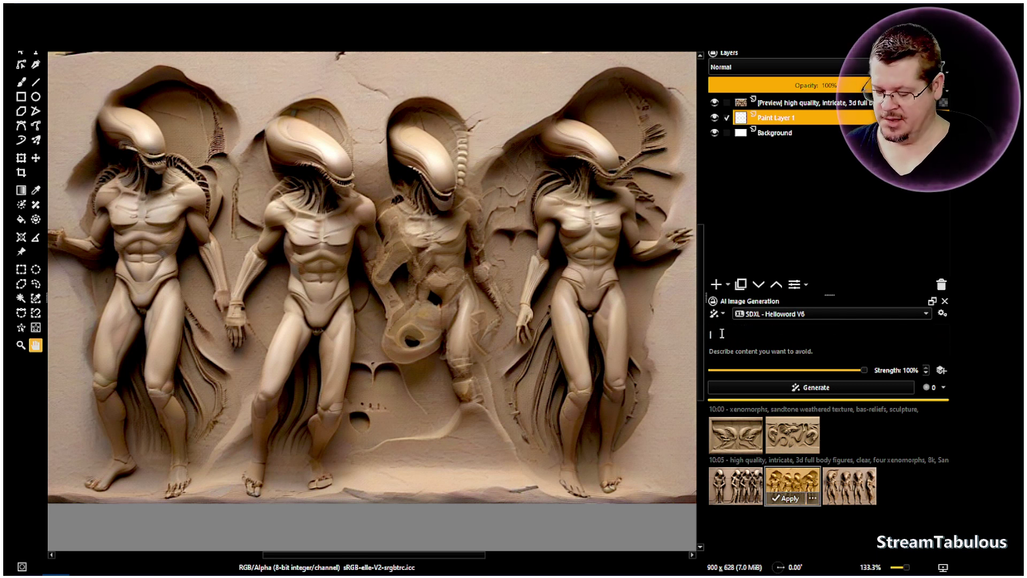
{"action": "type", "text": "<lora:sdxl"}
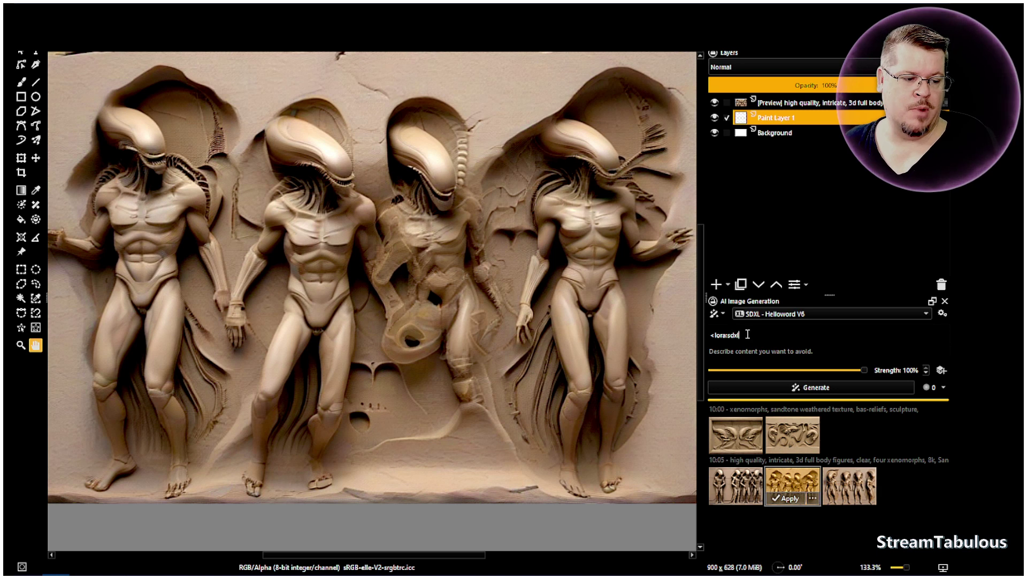
{"action": "key", "text": "BackSpace"}
{"action": "key", "text": "BackSpace"}
{"action": "key", "text": "BackSpace"}
{"action": "key", "text": "BackSpace"}
{"action": "key", "text": "BackSpace"}
{"action": "key", "text": "BackSpace"}
{"action": "key", "text": "BackSpace"}
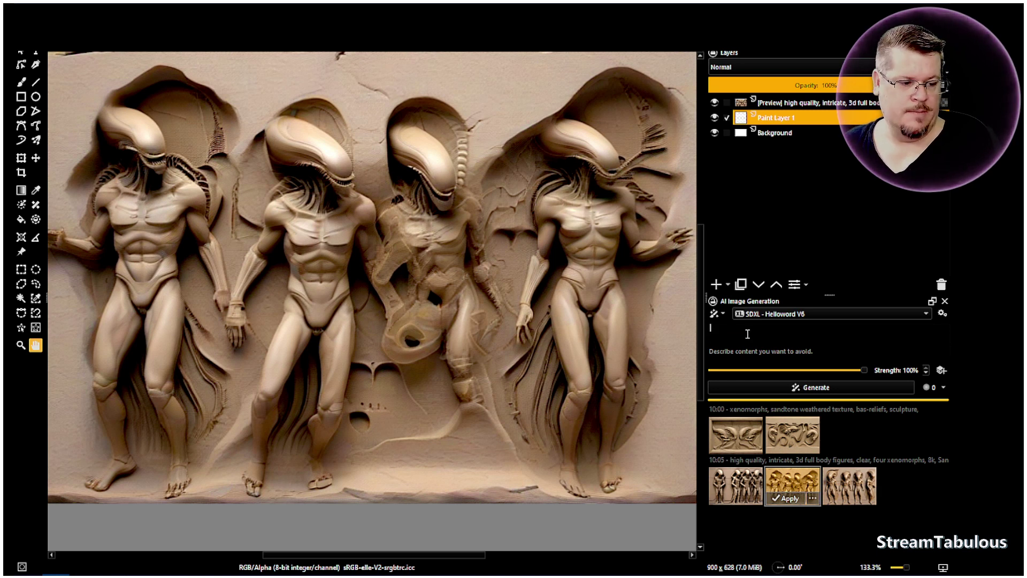
- Paste into the prompt: Weathered Texture, Bas-reliefs, sculpture, high contrast, sandstone texture, carved deeply, depth, detailed, roman, lots of details, cracked, broken damage
{"action": "key", "text": "ctrl+v"}
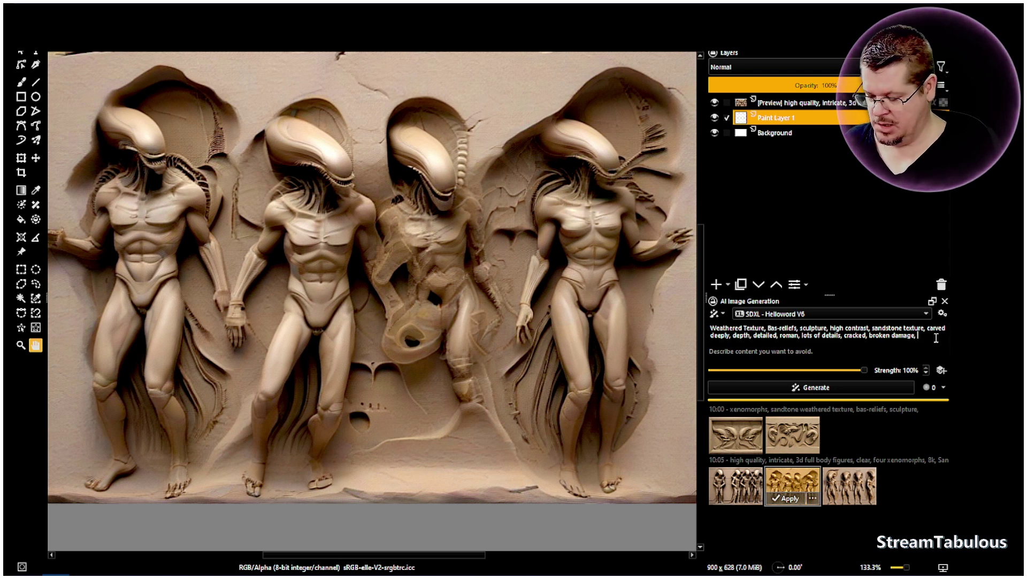
{"action": "type", "text": "<lora:"}
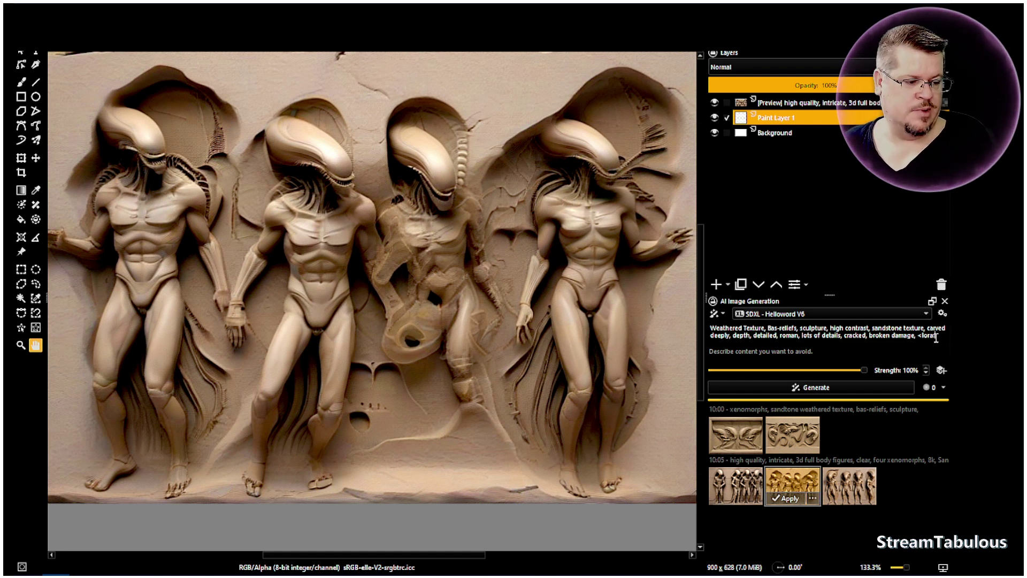
{"action": "type", "text": "s"}
{"action": "type", "text": "dxl"}
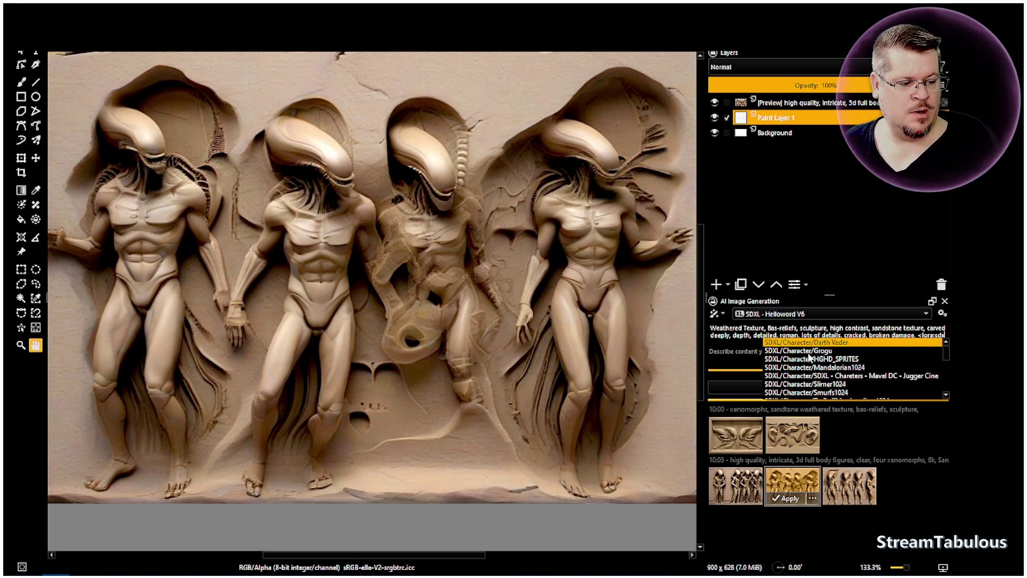
{"action": "scroll", "coordinate": [811, 358], "scroll_direction": "down", "scroll_amount": 2}
{"action": "scroll", "coordinate": [816, 366], "scroll_direction": "up", "scroll_amount": 2}
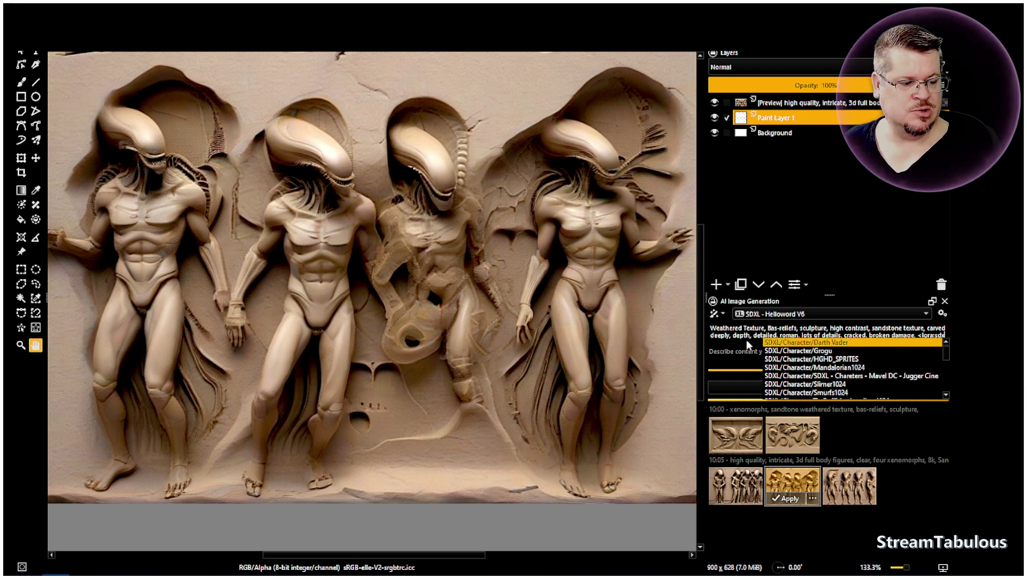
{"action": "left_click", "coordinate": [727, 340]}
{"action": "key", "text": "BackSpace"}
{"action": "key", "text": "BackSpace"}
{"action": "key", "text": "BackSpace"}
{"action": "key", "text": "BackSpace"}
{"action": "key", "text": "BackSpace"}
{"action": "key", "text": "BackSpace"}
{"action": "key", "text": "BackSpace"}
{"action": "key", "text": "BackSpace"}
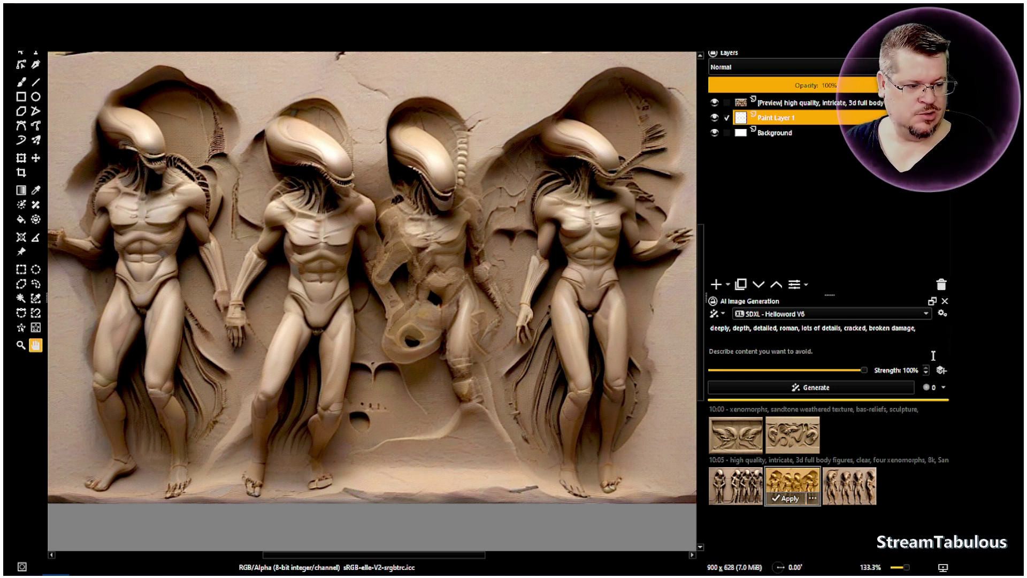
- Add the LoRA tag <lora:BAS-RELIEF:0.5> on a new line of the prompt and start generating an image
{"action": "key", "text": "Return"}
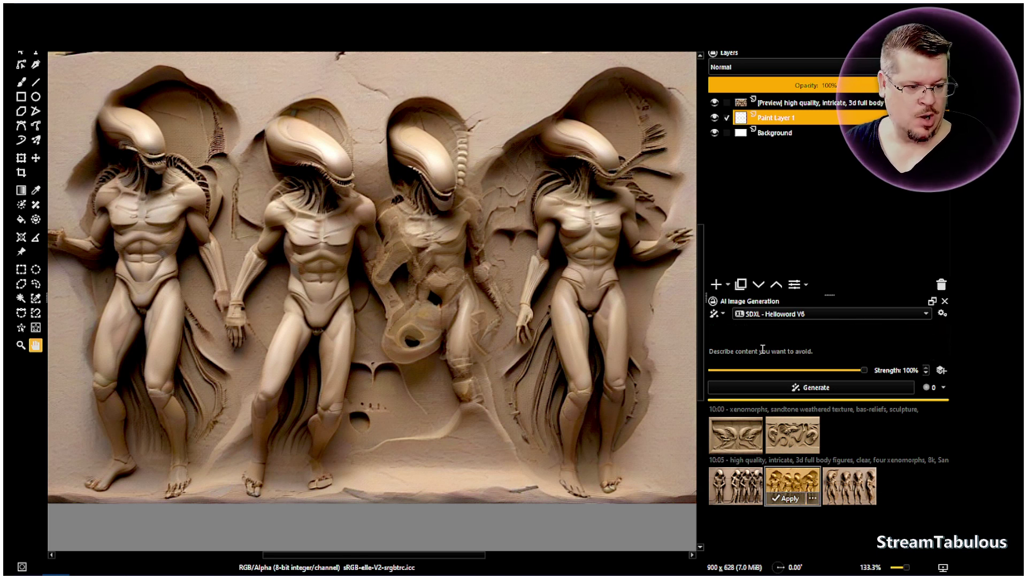
{"action": "right_click", "coordinate": [726, 336]}
{"action": "left_click", "coordinate": [753, 387]}
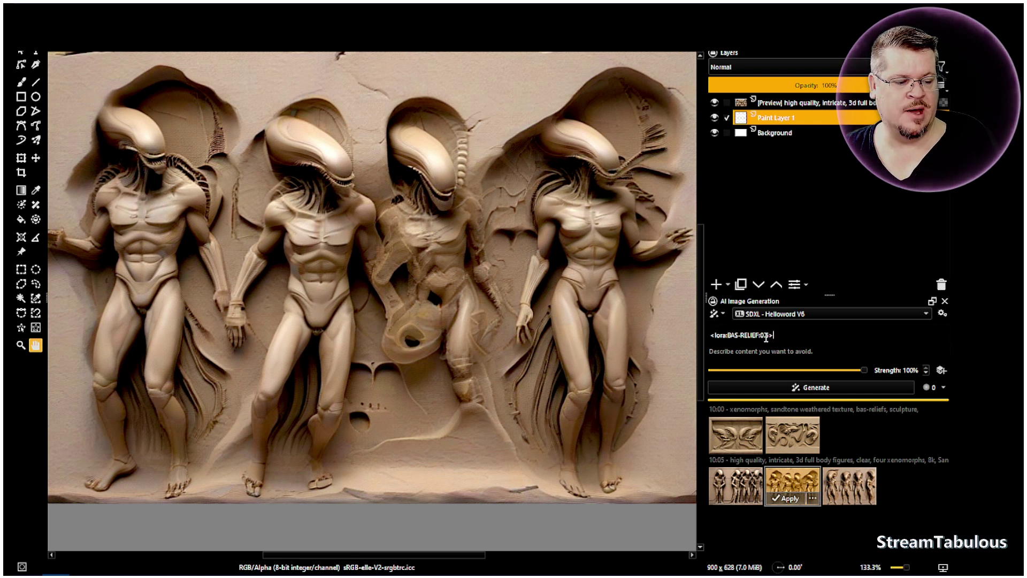
{"action": "left_click", "coordinate": [809, 392]}
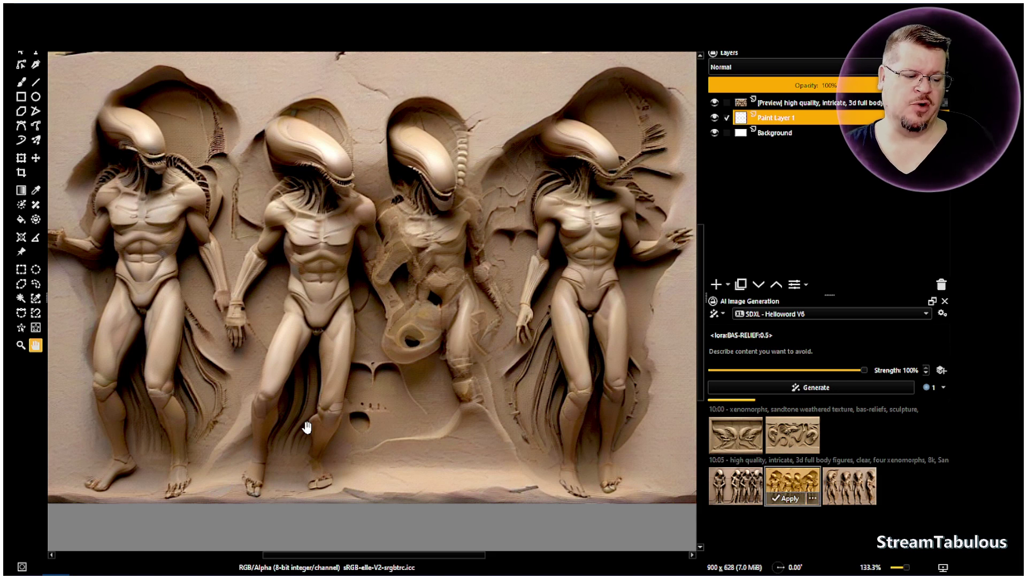
- Preview the images of the 10:05 batch one after another on the canvas for comparison
{"action": "left_click", "coordinate": [863, 500]}
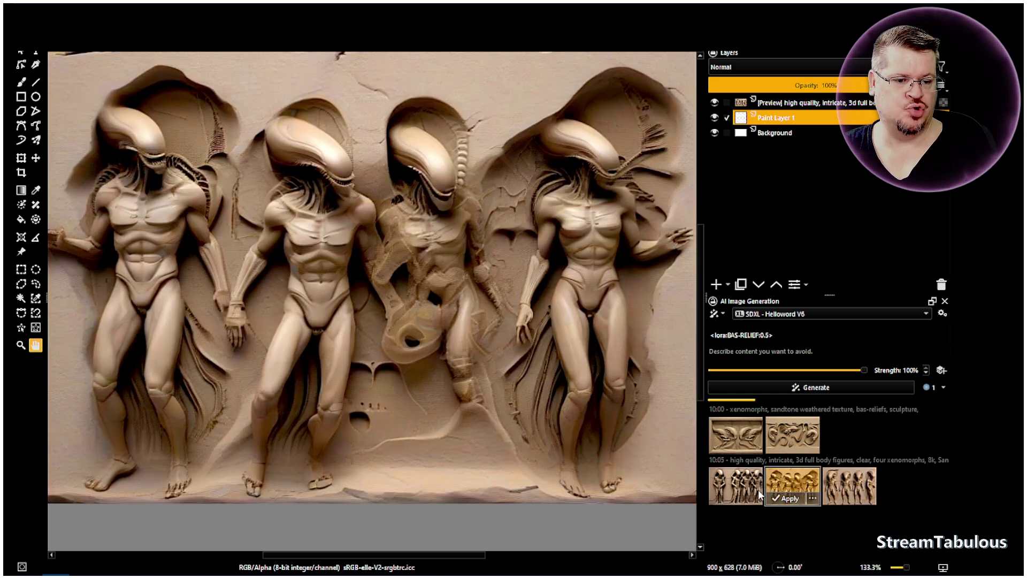
{"action": "left_click", "coordinate": [752, 490]}
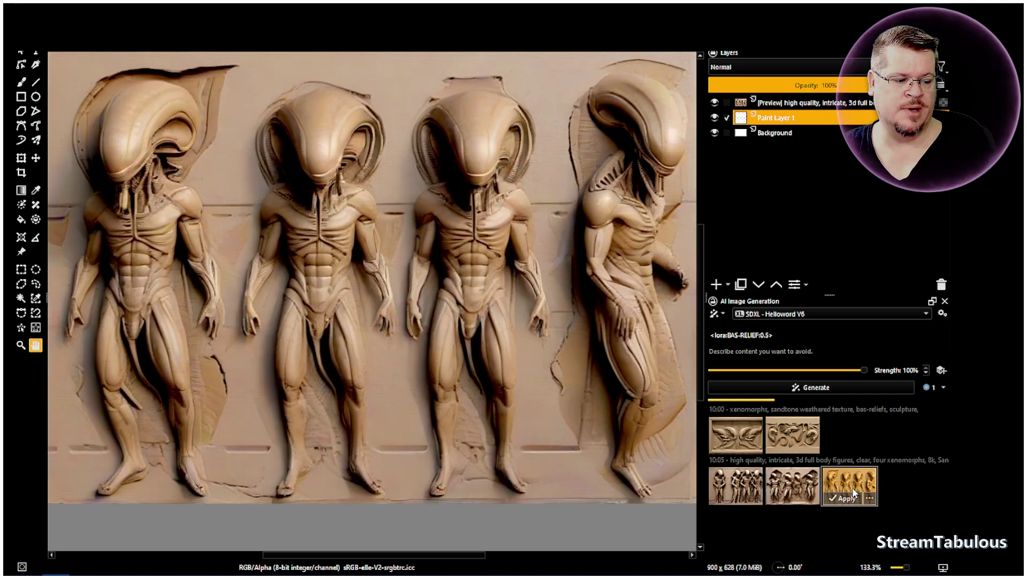
{"action": "left_click", "coordinate": [852, 488]}
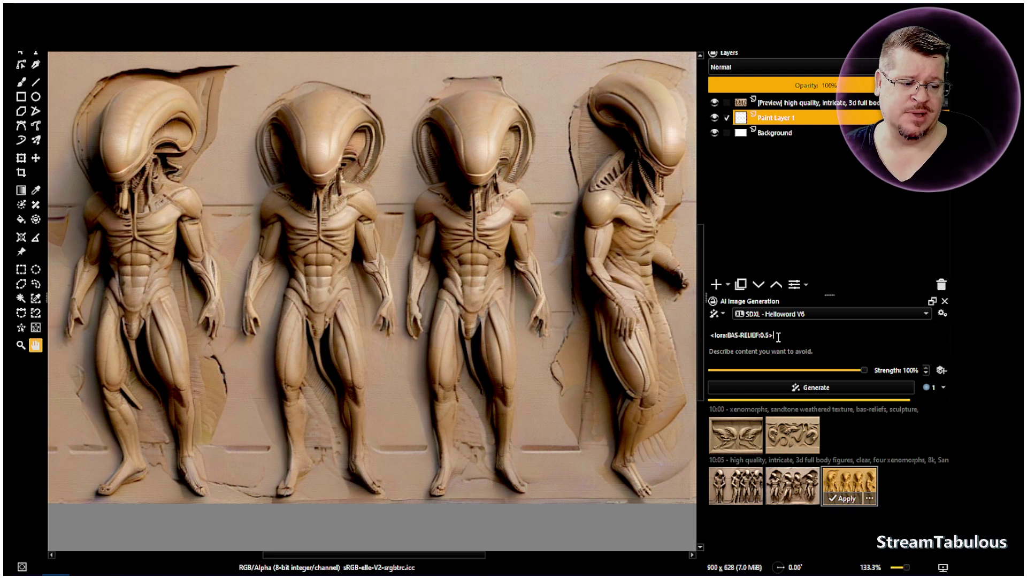
- Preview the image generated with the BAS-RELIEF LoRA and generate another one from the same prompt
{"action": "left_click", "coordinate": [791, 334]}
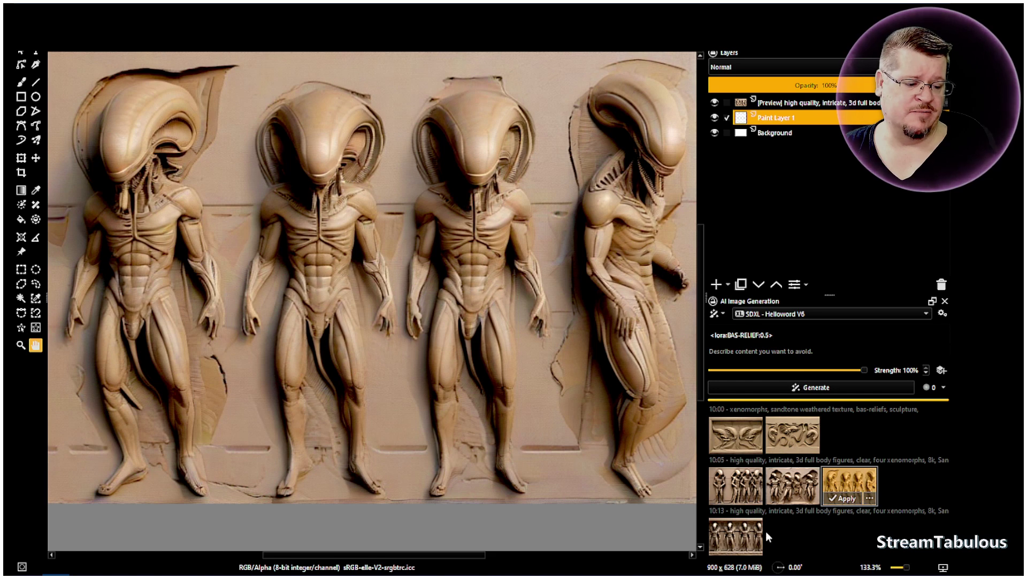
{"action": "left_click", "coordinate": [746, 534]}
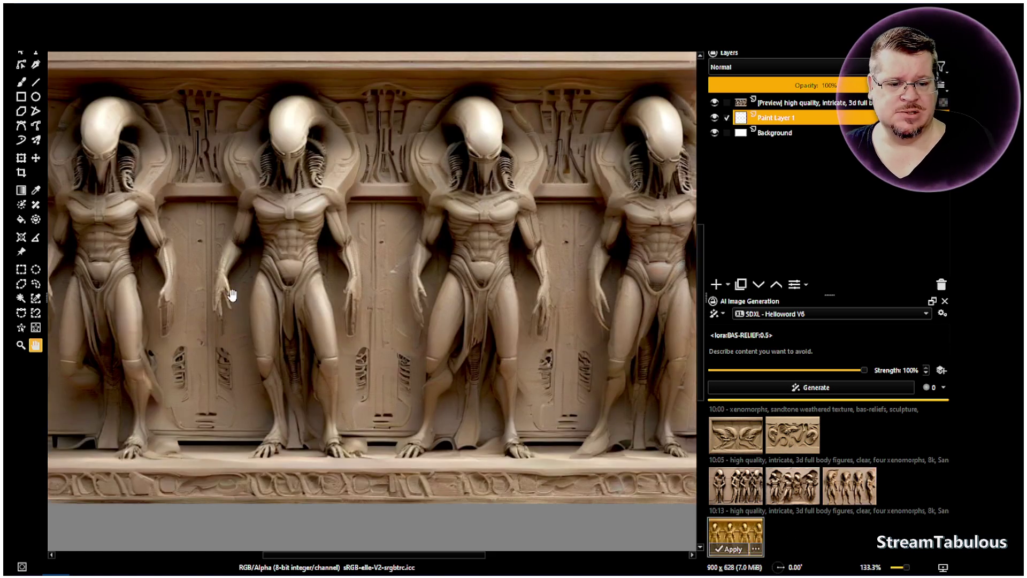
{"action": "left_click", "coordinate": [819, 389]}
- Compare the three images of the 10:05 batch with the whole 10:13 image made with the BAS-RELIEF LoRA
{"action": "left_click", "coordinate": [745, 483]}
{"action": "left_click", "coordinate": [784, 488]}
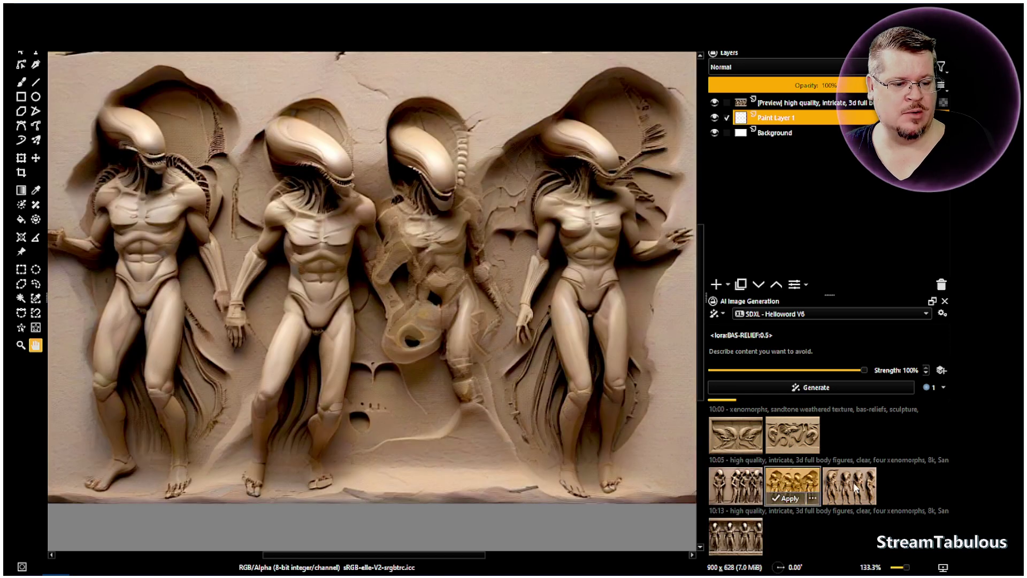
{"action": "left_click", "coordinate": [855, 486]}
{"action": "left_click", "coordinate": [737, 537]}
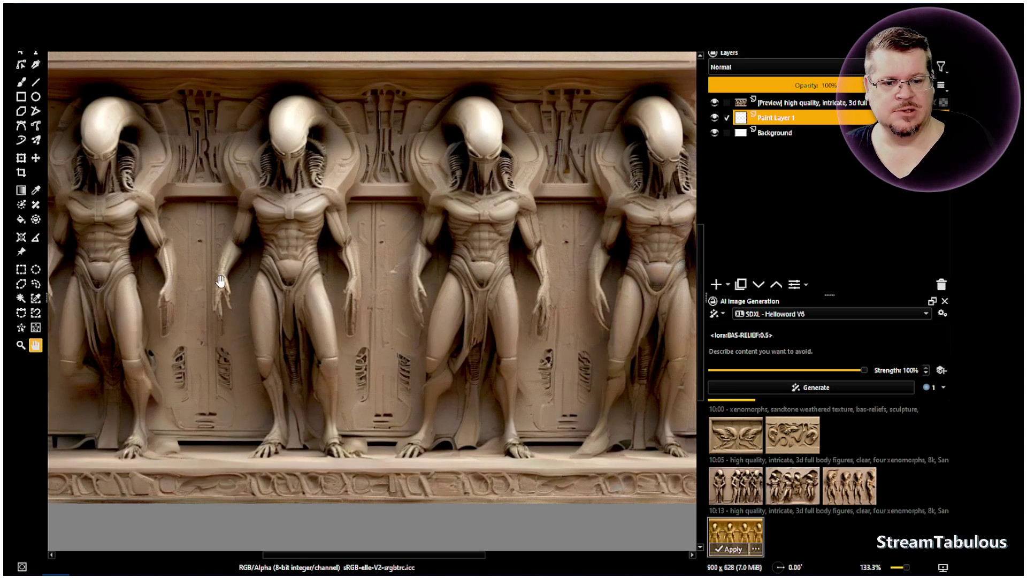
{"action": "scroll", "coordinate": [245, 224], "scroll_direction": "down", "scroll_amount": 1}
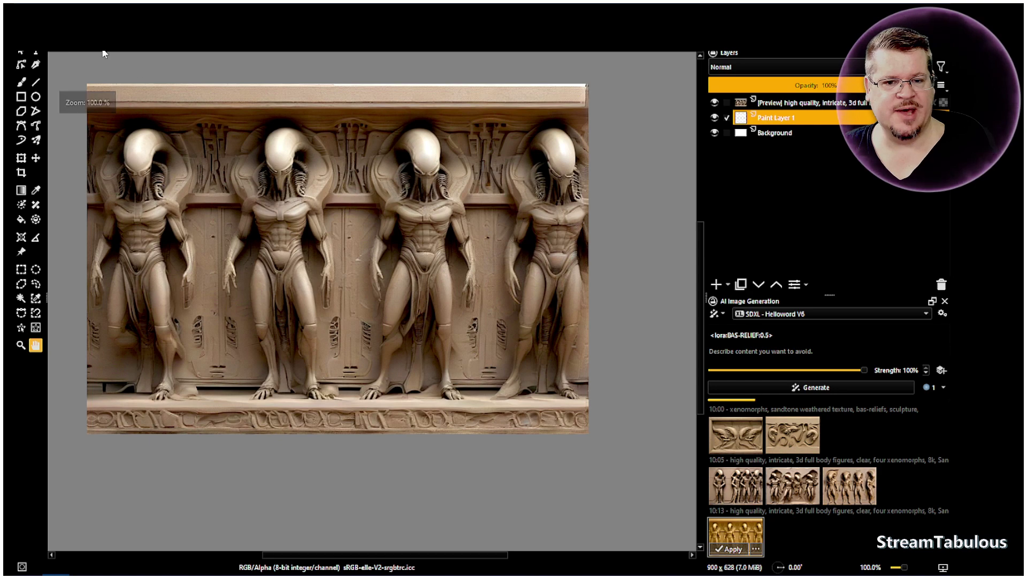
{"action": "left_click", "coordinate": [24, 2]}
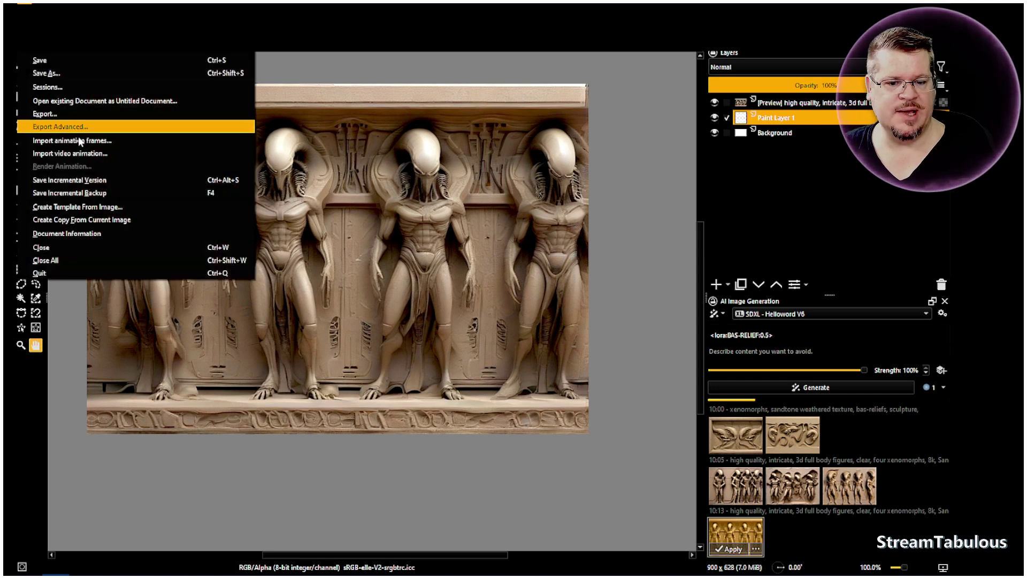
{"action": "left_click", "coordinate": [89, 182]}
{"action": "left_click", "coordinate": [770, 335]}
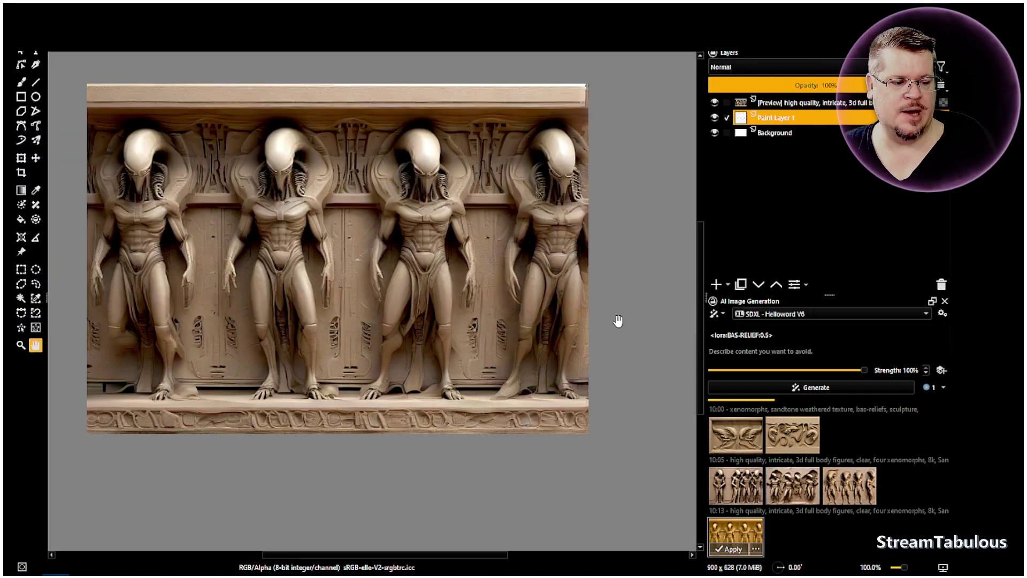
{"action": "left_click_drag", "start_coordinate": [313, 293], "coordinate": [323, 298]}
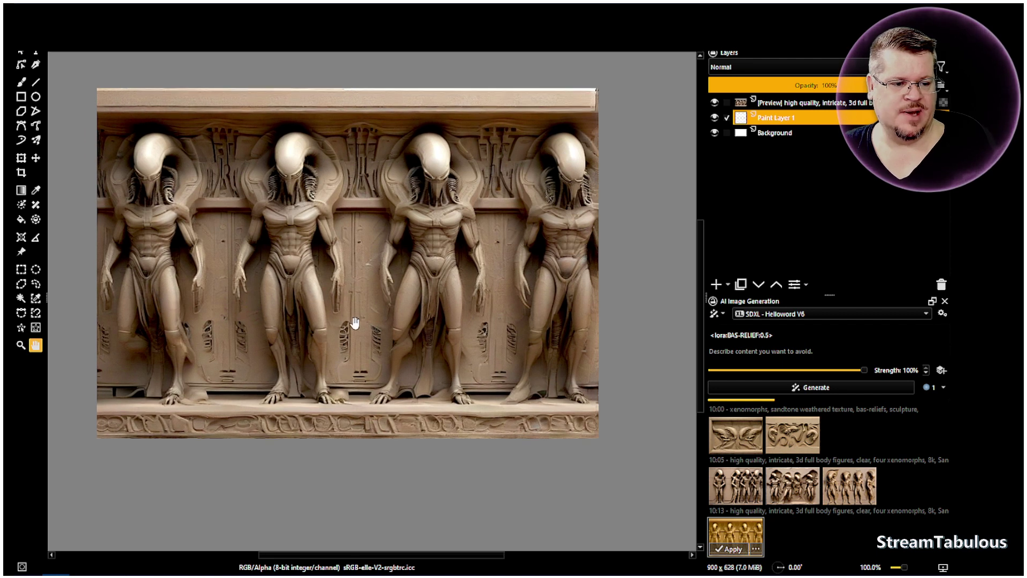
{"action": "left_click_drag", "start_coordinate": [255, 274], "coordinate": [276, 293]}
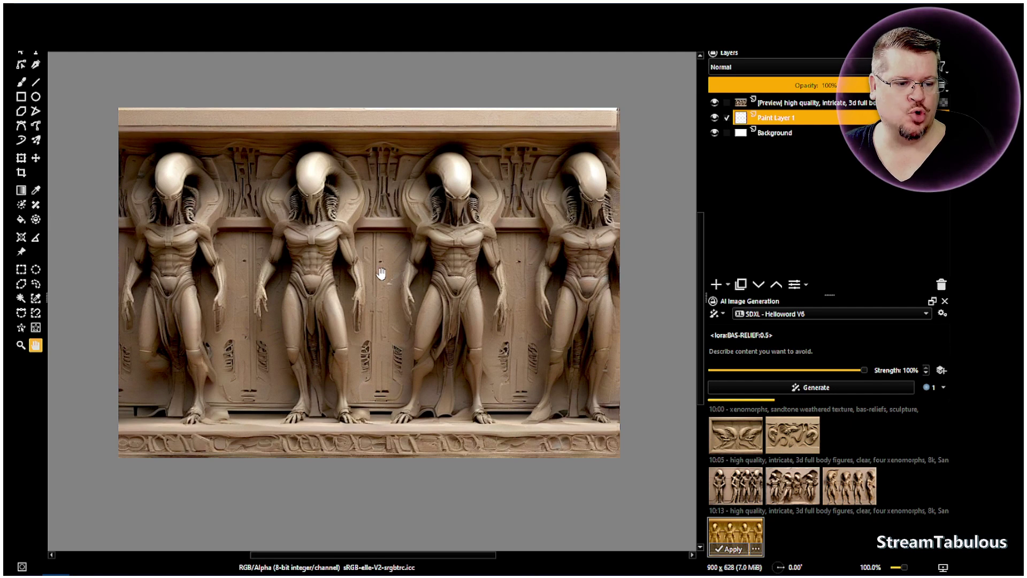
- Go through the three images generated without the LoRA once more and return to the 10:13 image
{"action": "left_click", "coordinate": [736, 485]}
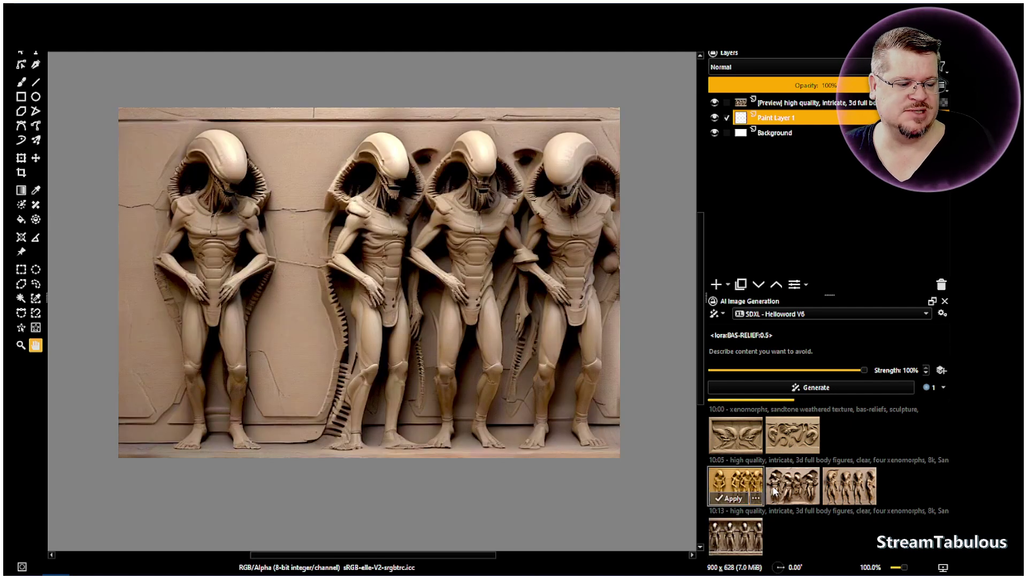
{"action": "left_click", "coordinate": [782, 491]}
{"action": "left_click", "coordinate": [830, 489]}
{"action": "left_click", "coordinate": [737, 535]}
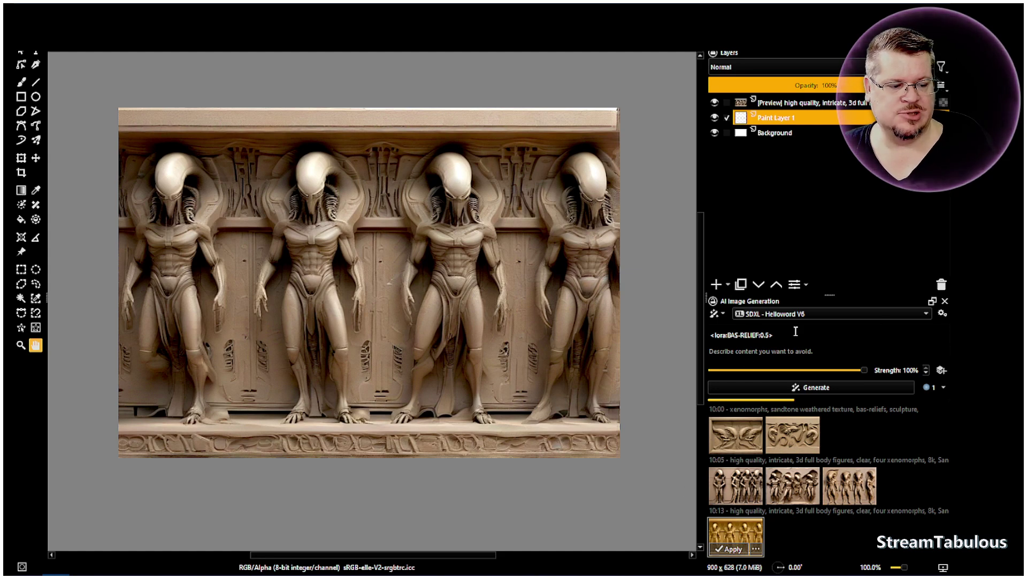
- Switch to Civitai in the browser and search its models for "sandstone"
{"action": "mouse_move", "coordinate": [268, 568]}
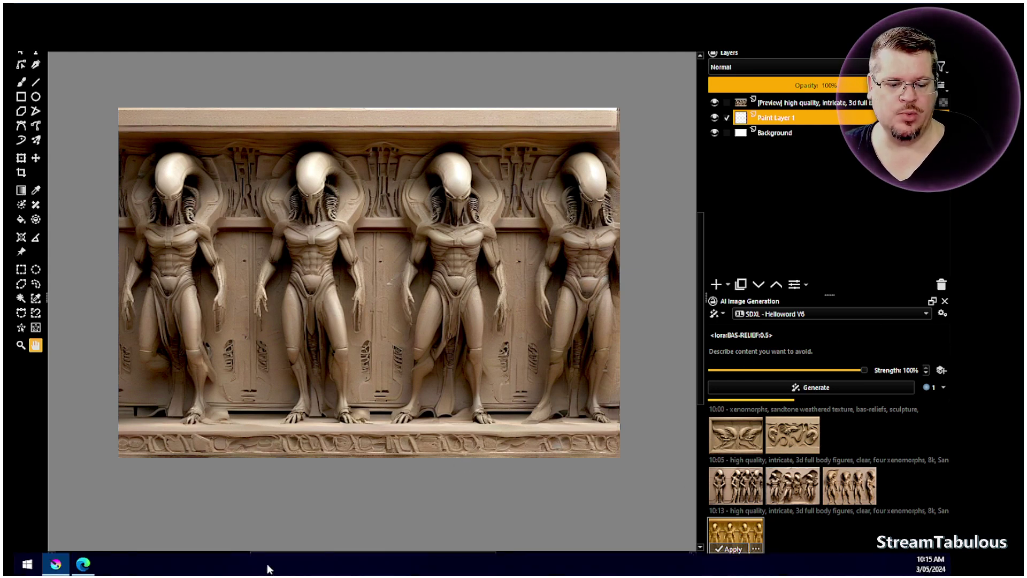
{"action": "left_click", "coordinate": [84, 565]}
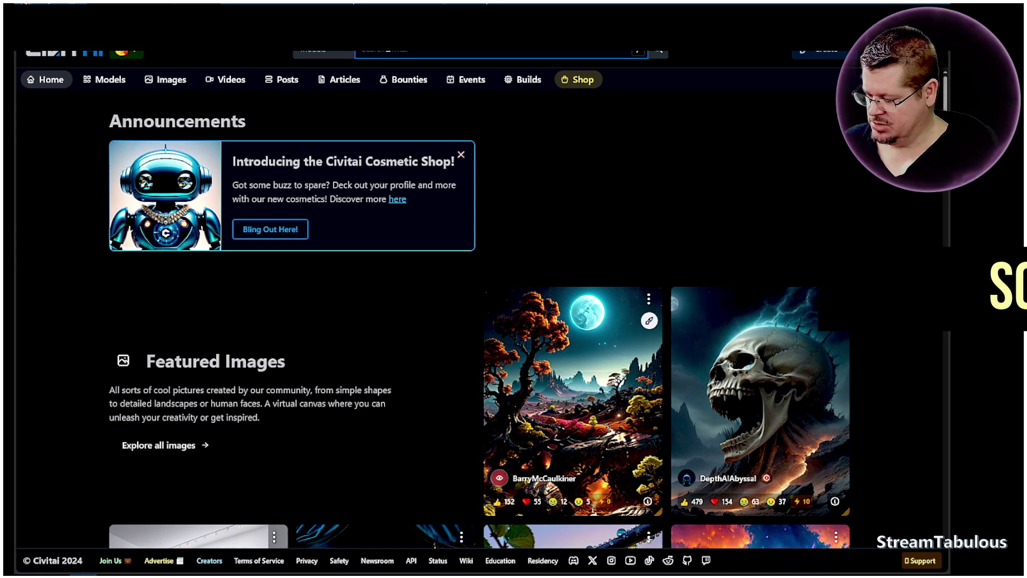
{"action": "type", "text": "sand"}
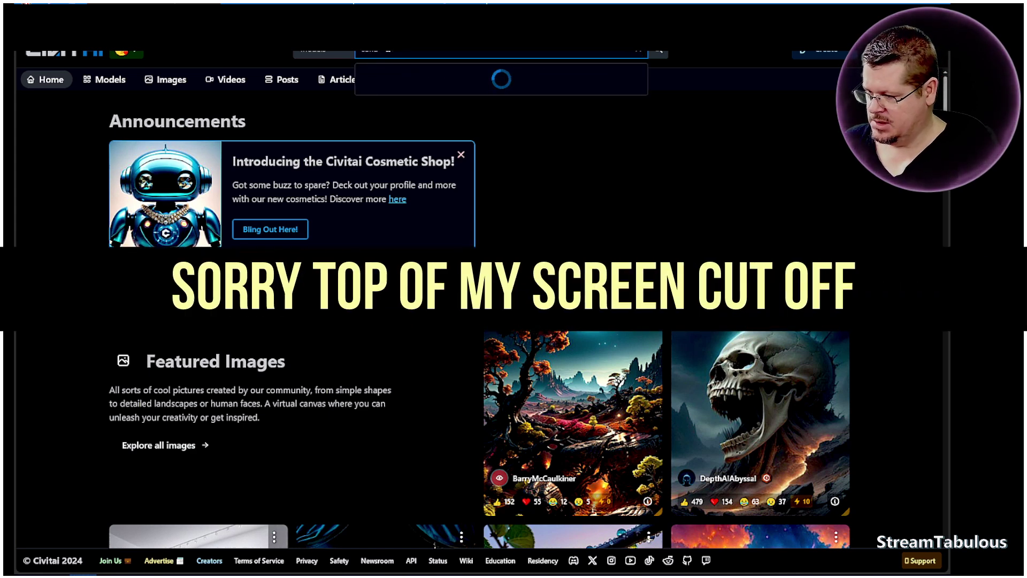
{"action": "type", "text": "sto"}
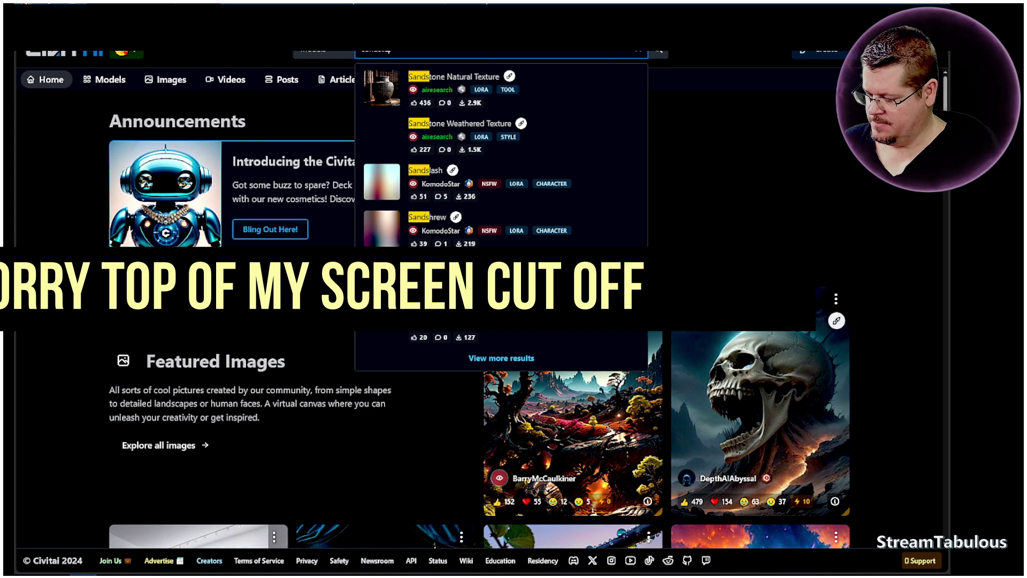
{"action": "type", "text": "ne"}
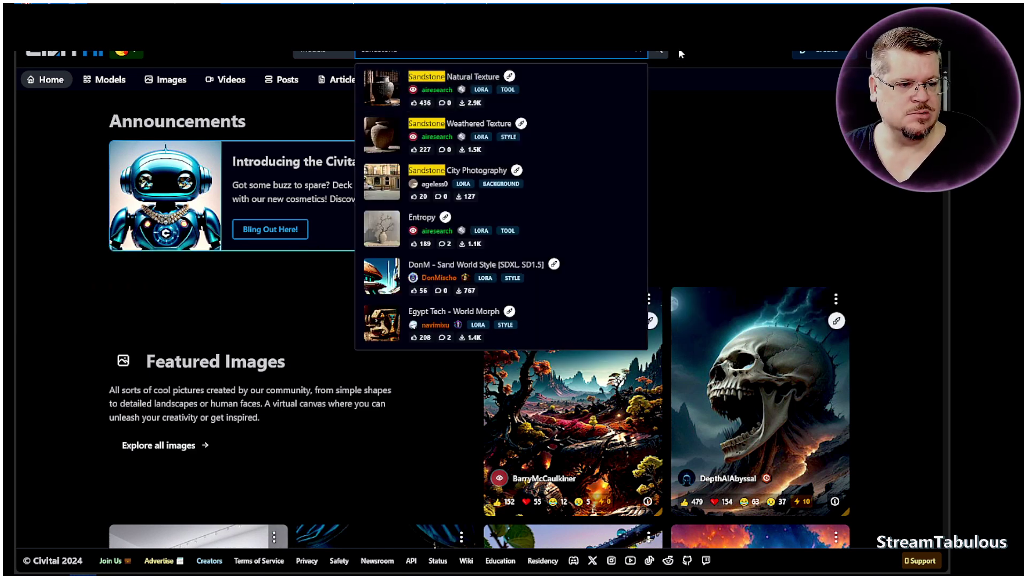
{"action": "left_click", "coordinate": [660, 56]}
{"action": "left_click", "coordinate": [502, 54]}
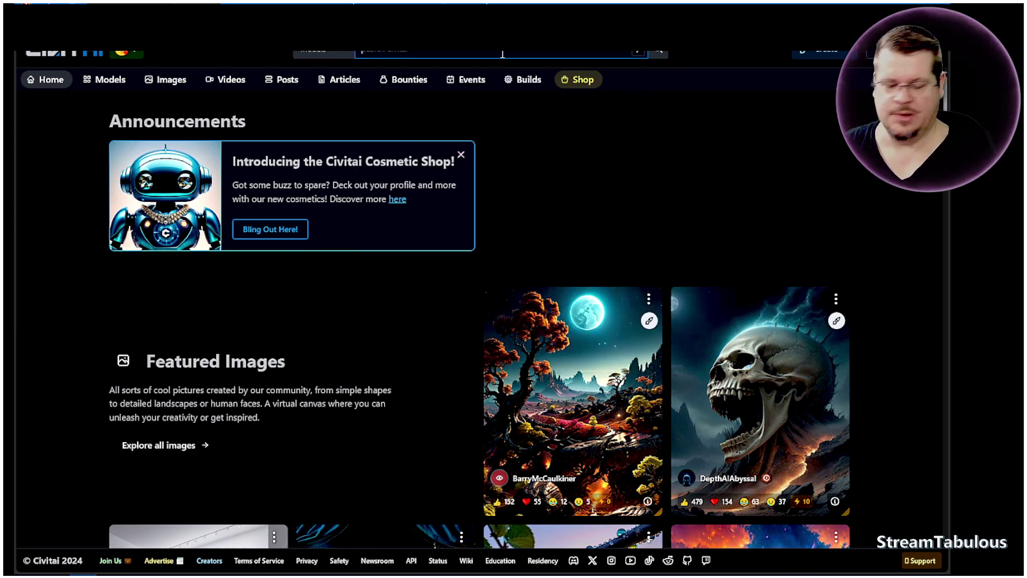
{"action": "type", "text": "sand"}
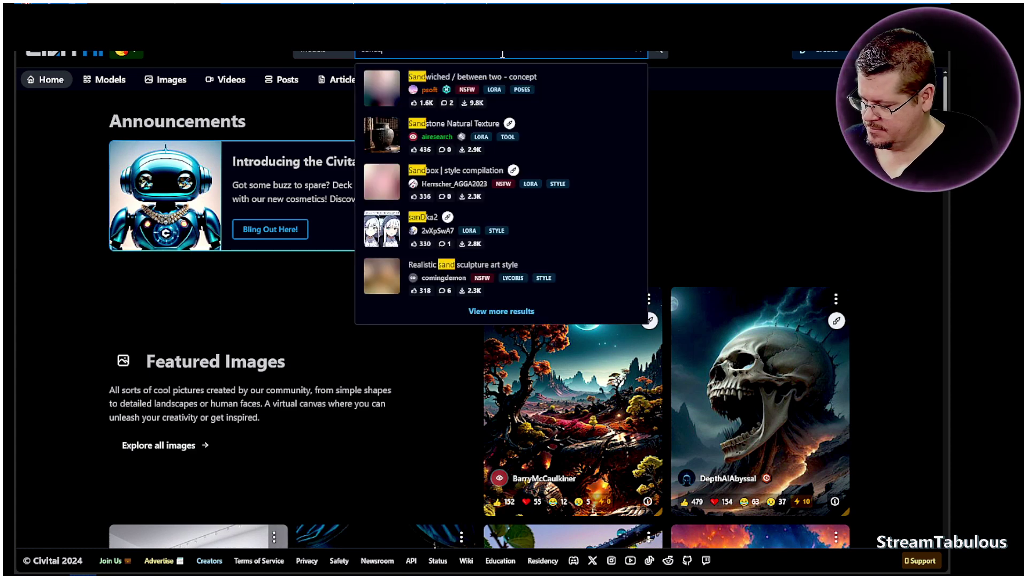
{"action": "type", "text": "stone"}
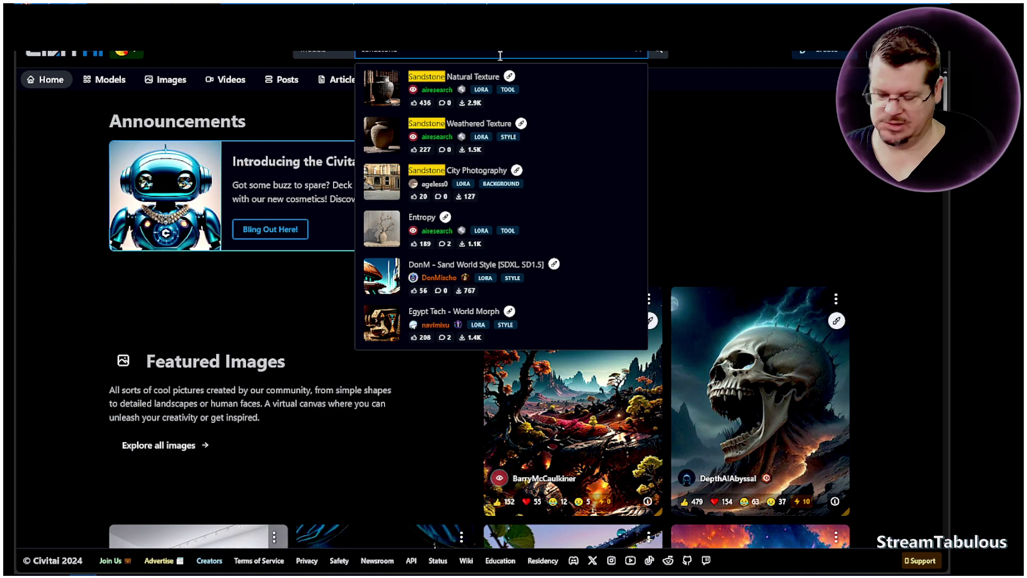
{"action": "key", "text": "Return"}
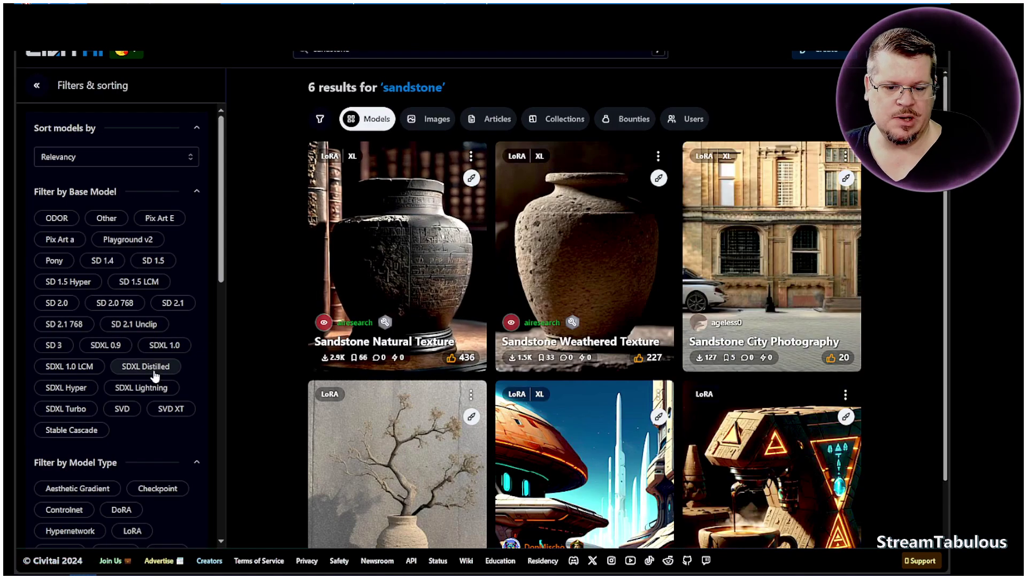
- Filter the sandstone search results by base model SDXL 1.0 and model type LoRA
{"action": "left_click", "coordinate": [166, 347]}
{"action": "scroll", "coordinate": [198, 348], "scroll_direction": "down", "scroll_amount": 4}
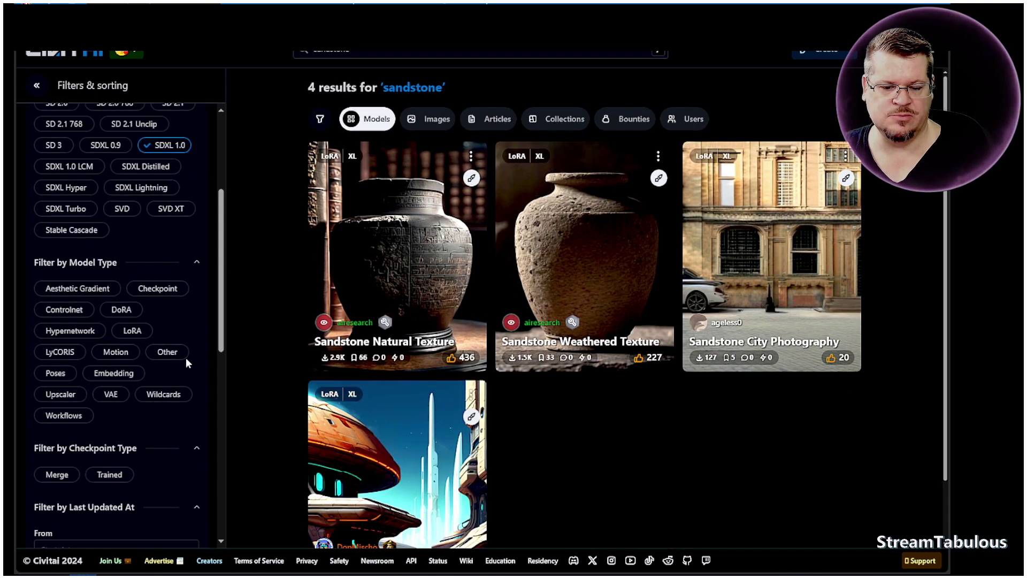
{"action": "left_click", "coordinate": [134, 332]}
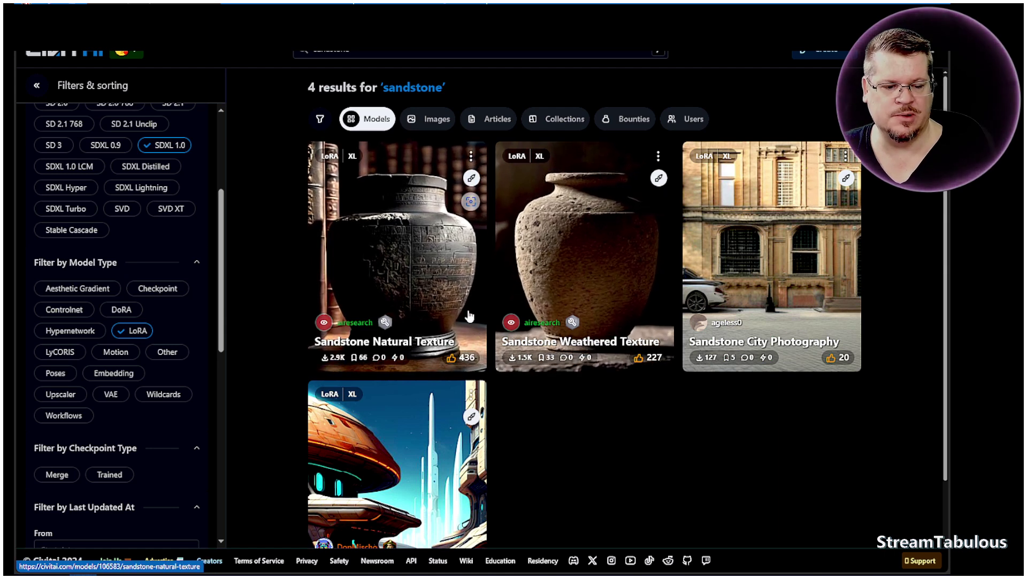
- Open the Sandstone Natural Texture model page and go through its gallery of example images
{"action": "left_click", "coordinate": [423, 321]}
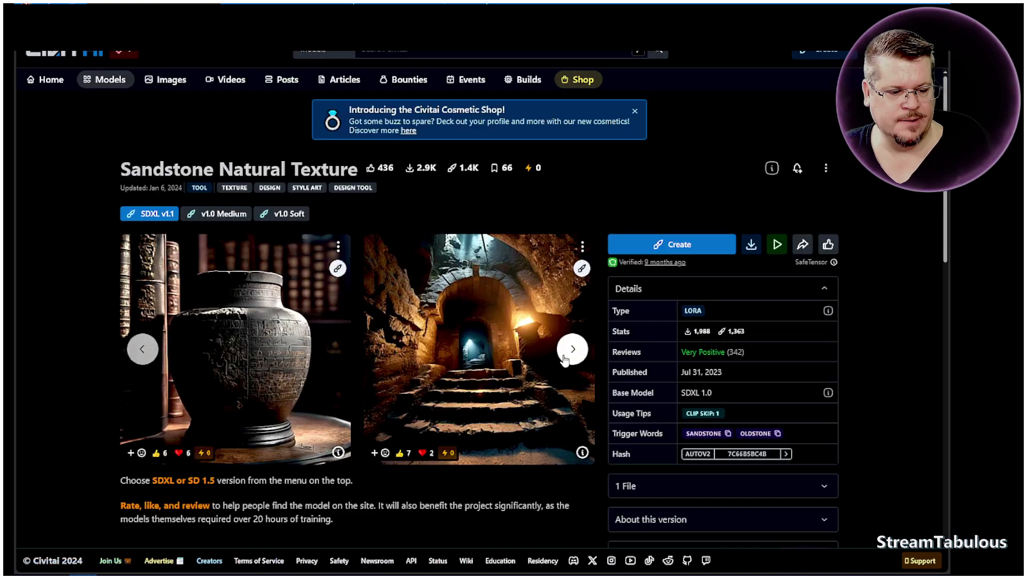
{"action": "left_click", "coordinate": [571, 349]}
{"action": "left_click", "coordinate": [572, 348]}
{"action": "left_click", "coordinate": [571, 348]}
{"action": "left_click", "coordinate": [571, 348]}
{"action": "left_click", "coordinate": [572, 348]}
{"action": "left_click", "coordinate": [572, 349]}
{"action": "left_click", "coordinate": [572, 348]}
{"action": "left_click", "coordinate": [565, 355]}
{"action": "left_click", "coordinate": [564, 355]}
{"action": "left_click", "coordinate": [564, 355]}
{"action": "left_click", "coordinate": [565, 355]}
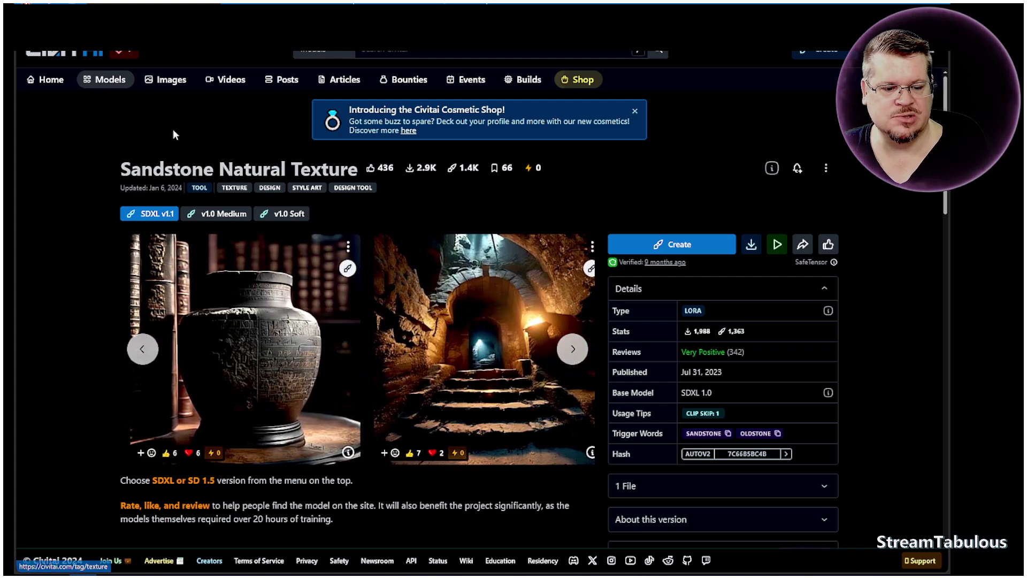
- Return to the sandstone results, open the Sandstone Weathered Texture model page and go through its gallery of example images
{"action": "left_click", "coordinate": [26, 18]}
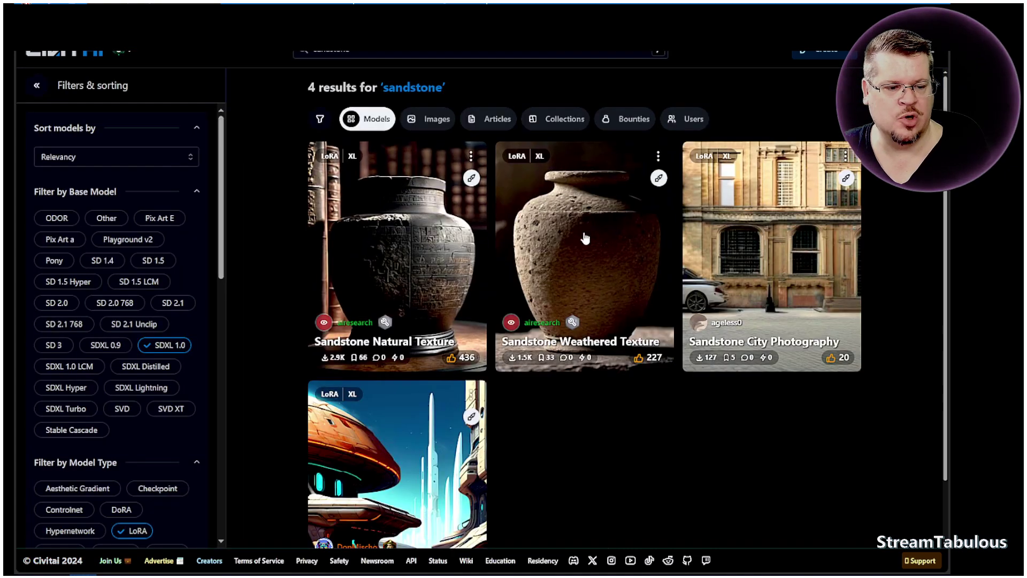
{"action": "left_click", "coordinate": [556, 261]}
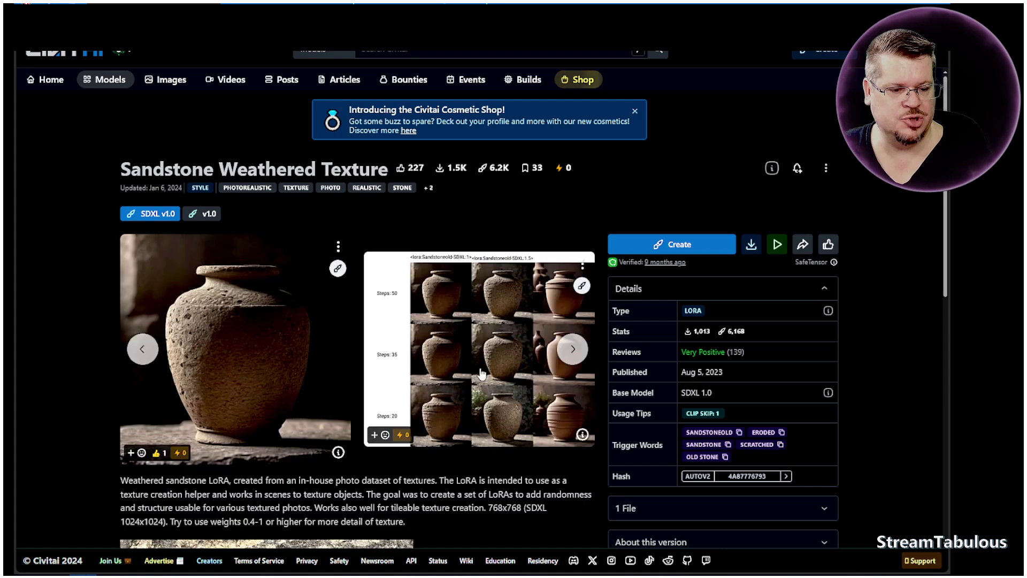
{"action": "left_click", "coordinate": [572, 349]}
{"action": "left_click", "coordinate": [573, 350]}
{"action": "left_click", "coordinate": [572, 349]}
{"action": "left_click", "coordinate": [572, 350]}
{"action": "left_click", "coordinate": [572, 349]}
{"action": "left_click", "coordinate": [572, 350]}
{"action": "left_click", "coordinate": [572, 349]}
{"action": "left_click", "coordinate": [572, 349]}
{"action": "left_click", "coordinate": [572, 349]}
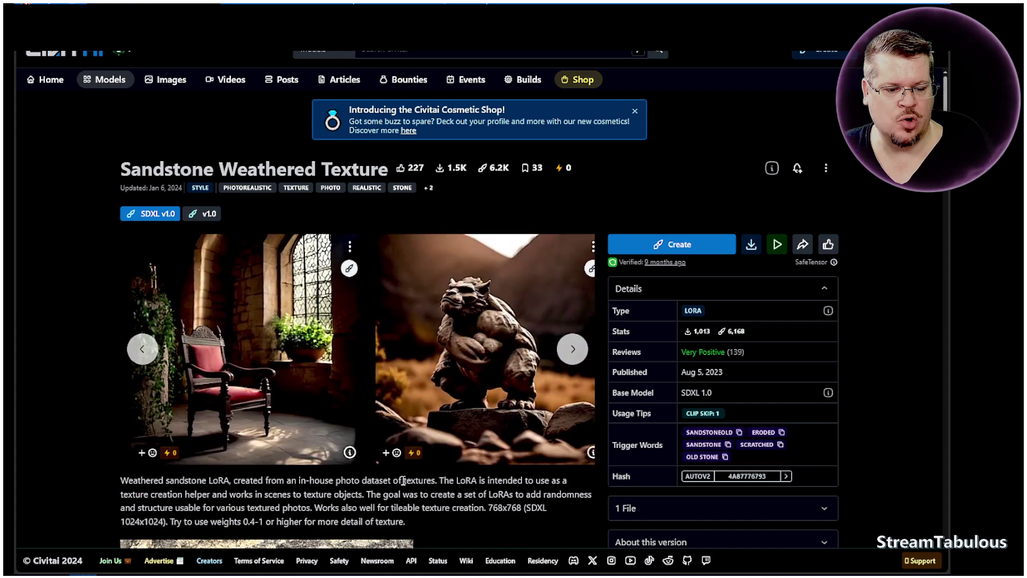
- Switch to Krita and compare the two images generated at 10:13 on the canvas
{"action": "left_click", "coordinate": [55, 565]}
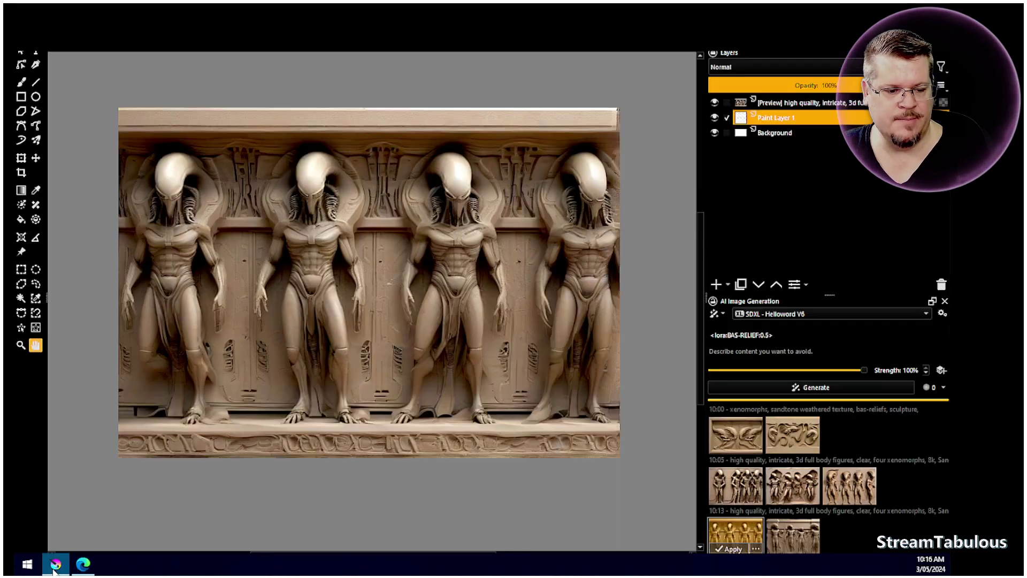
{"action": "left_click", "coordinate": [786, 533]}
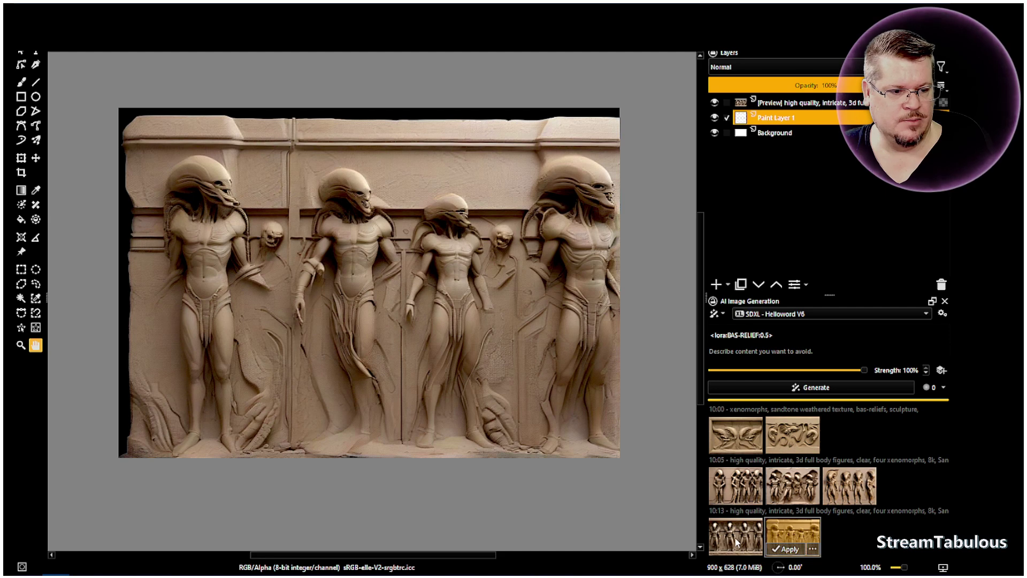
{"action": "left_click", "coordinate": [731, 539]}
{"action": "left_click", "coordinate": [798, 537]}
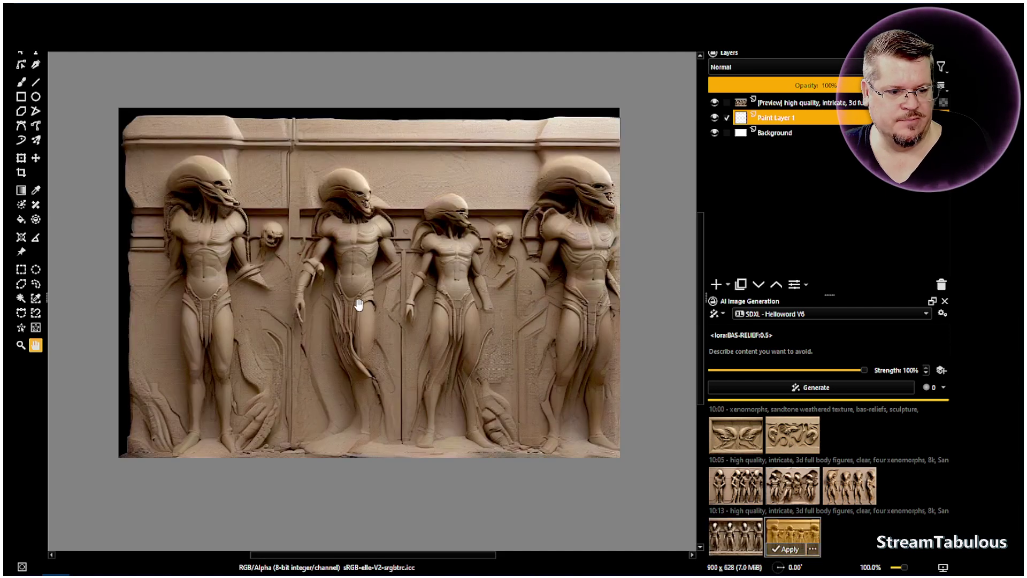
{"action": "left_click", "coordinate": [749, 536]}
- Compare the three 10:05 images with the two 10:13 images, finishing on the second 10:13 image
{"action": "left_click", "coordinate": [746, 487]}
{"action": "left_click", "coordinate": [794, 486]}
{"action": "left_click", "coordinate": [841, 488]}
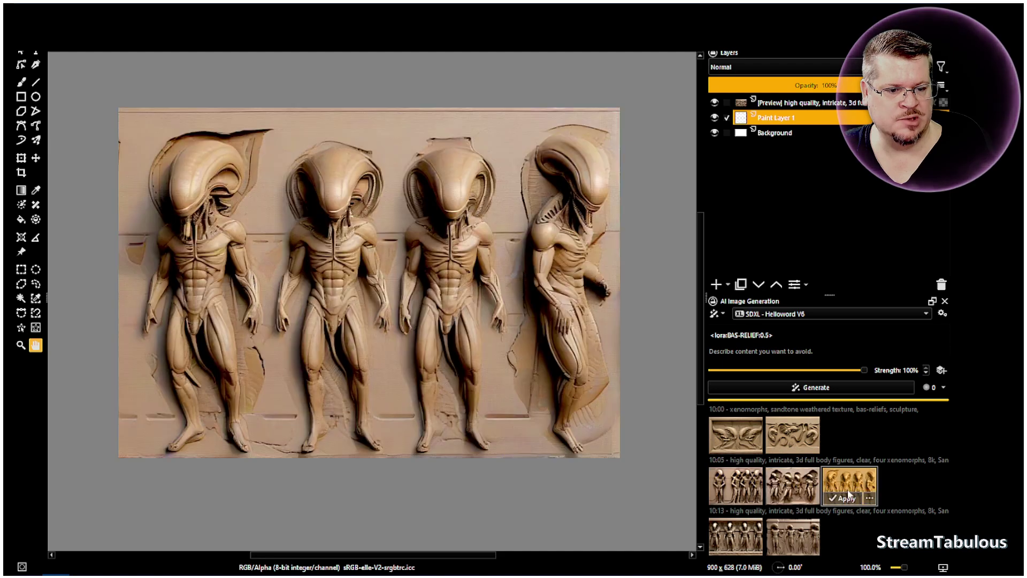
{"action": "left_click", "coordinate": [794, 539]}
{"action": "left_click", "coordinate": [736, 542]}
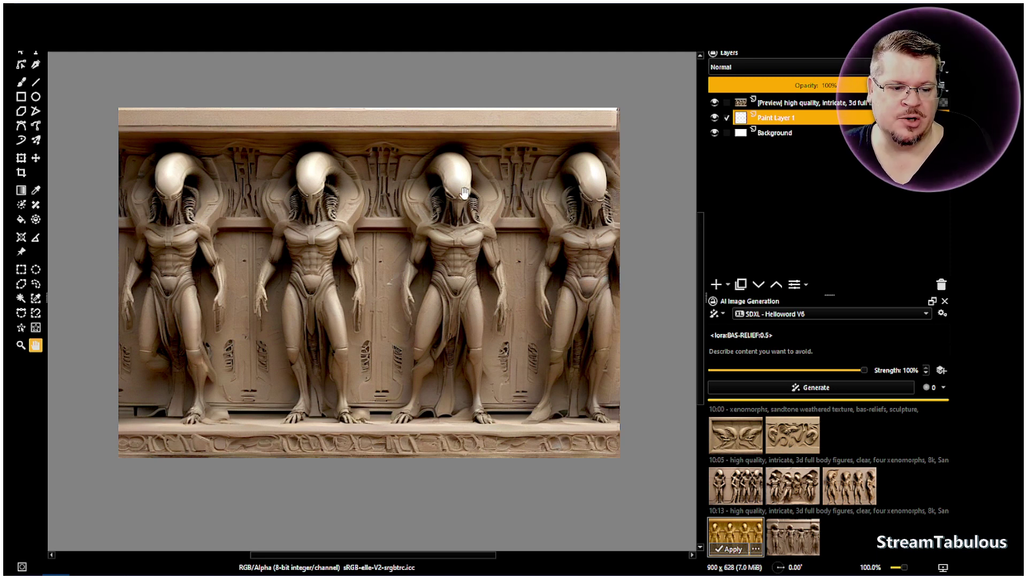
{"action": "left_click", "coordinate": [739, 484]}
{"action": "left_click", "coordinate": [802, 487]}
{"action": "left_click", "coordinate": [840, 482]}
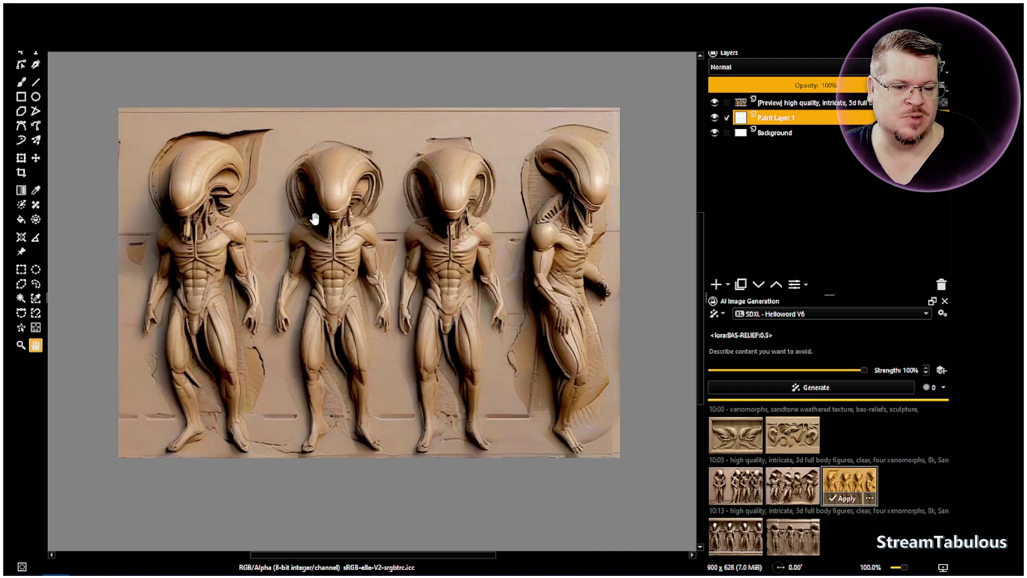
{"action": "left_click", "coordinate": [749, 534]}
{"action": "left_click", "coordinate": [773, 531]}
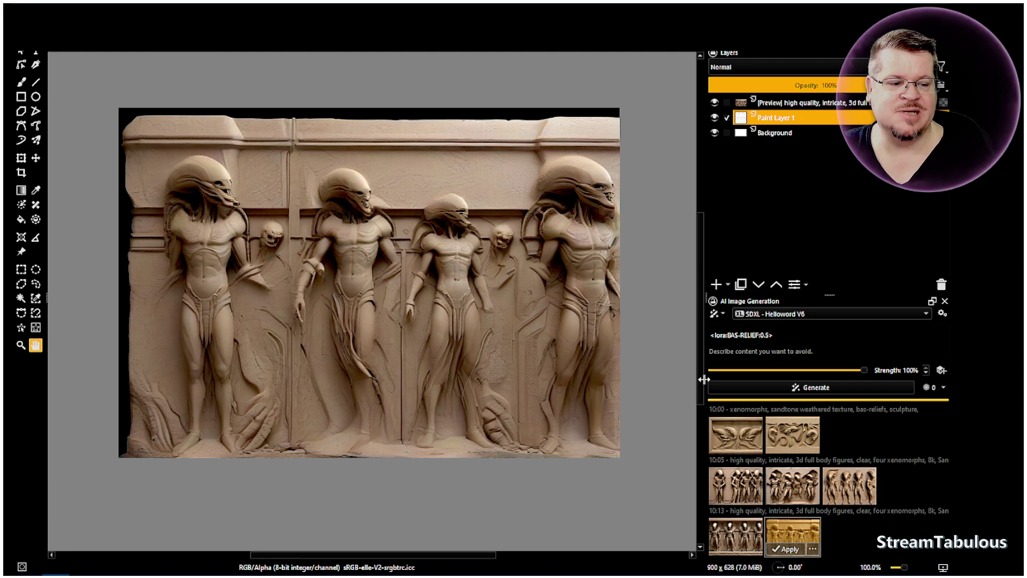
- Add the LoRA tag <lora:Sandstone Weathered Texture:0.9> on a new line below the BAS-RELIEF tag and generate an image
{"action": "left_click", "coordinate": [783, 337]}
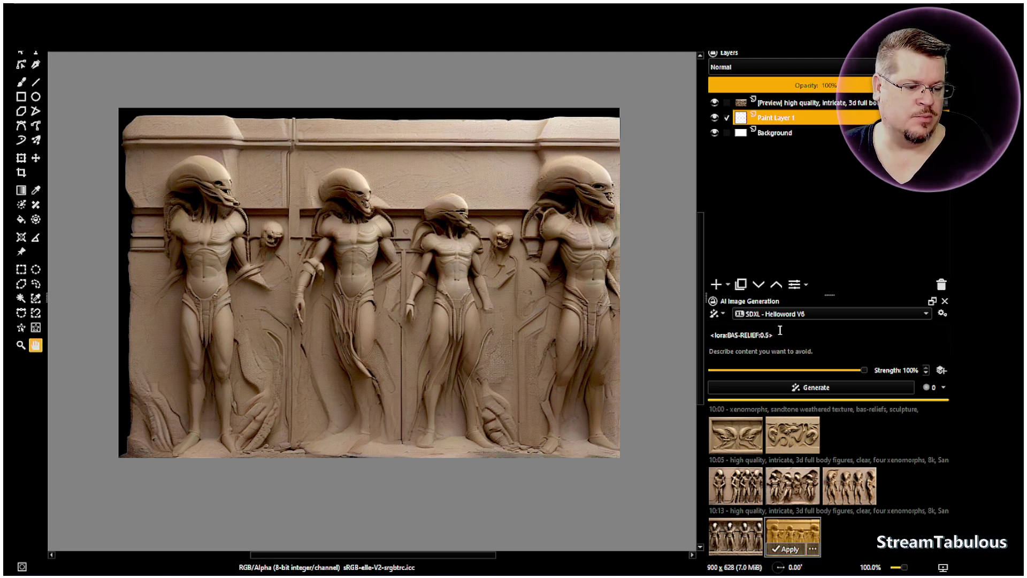
{"action": "key", "text": "Return"}
{"action": "right_click", "coordinate": [770, 344]}
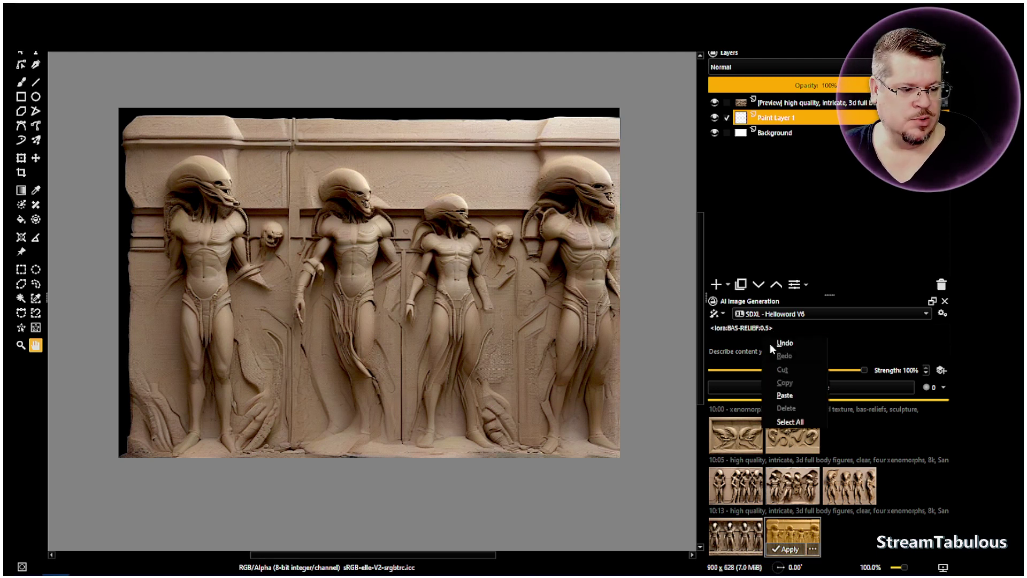
{"action": "left_click", "coordinate": [772, 387]}
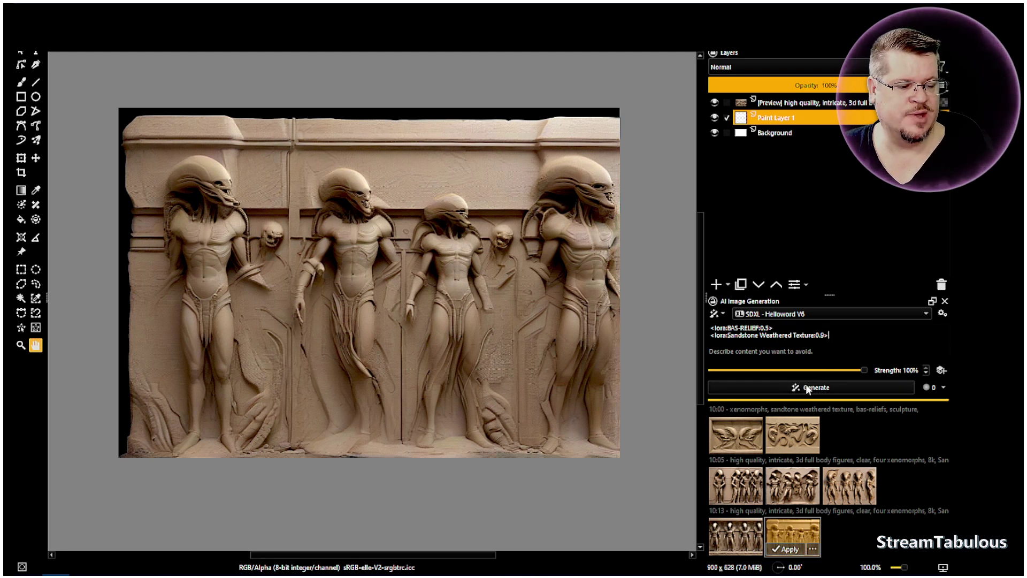
{"action": "left_click", "coordinate": [822, 389]}
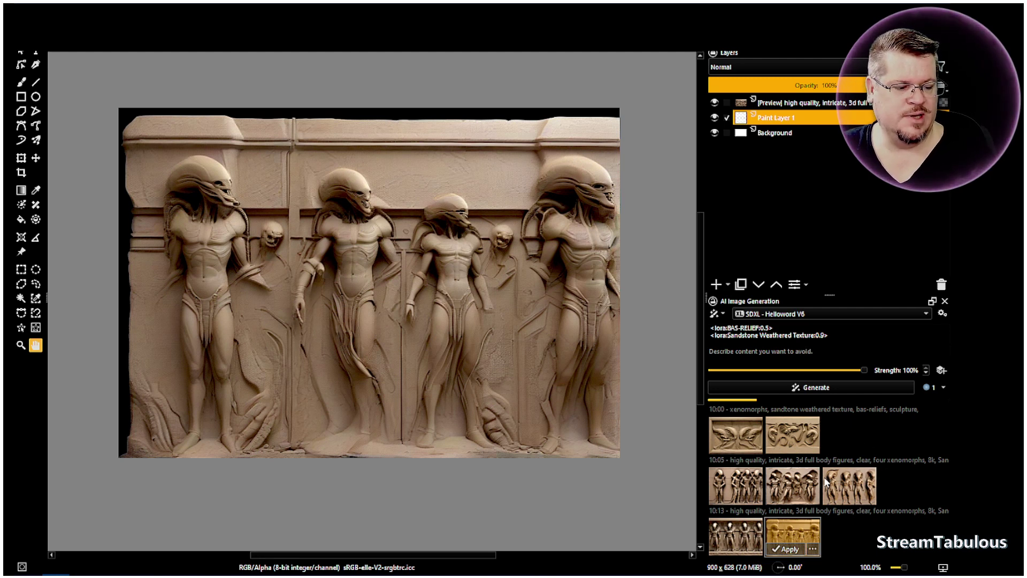
- Go through all images from the 10:00, 10:05 and 10:13 generations and reread the full prompt
{"action": "left_click", "coordinate": [737, 438]}
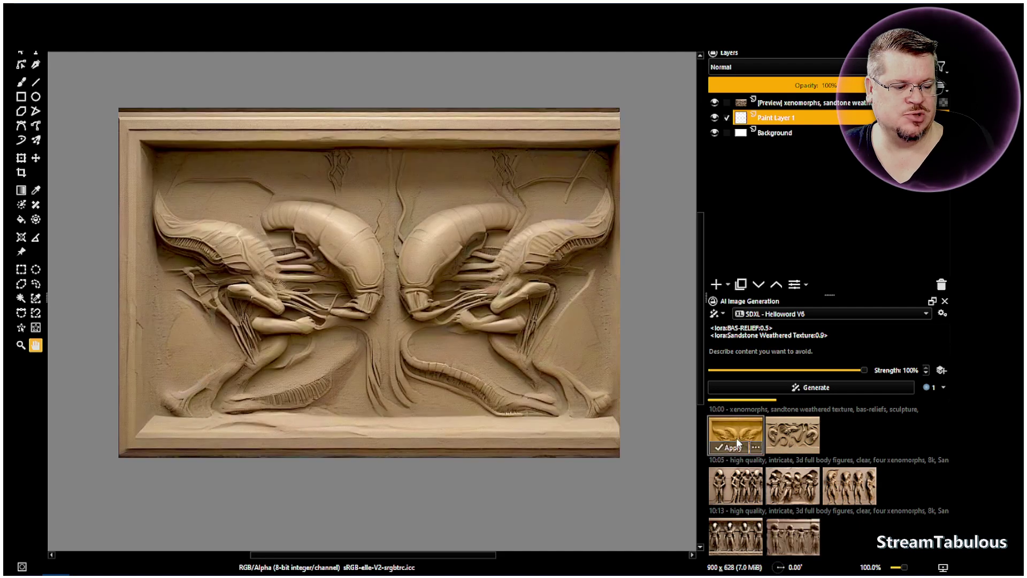
{"action": "left_click", "coordinate": [789, 438]}
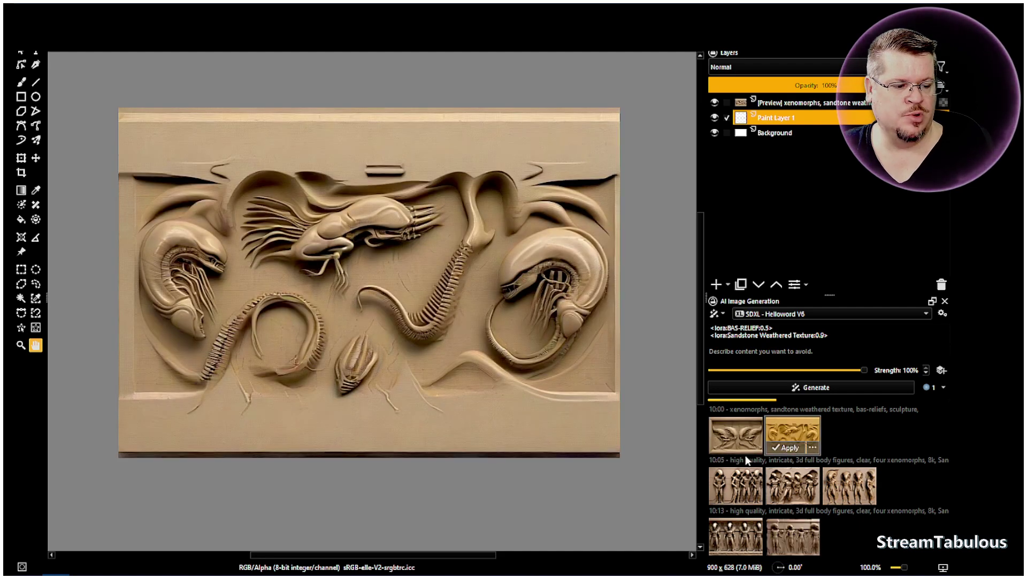
{"action": "left_click", "coordinate": [731, 485]}
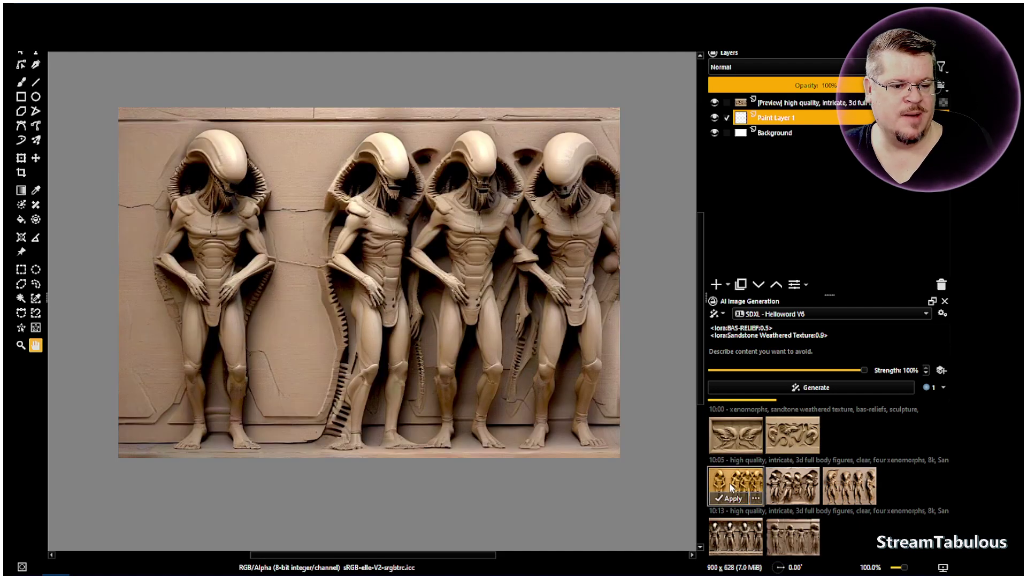
{"action": "left_click", "coordinate": [786, 483]}
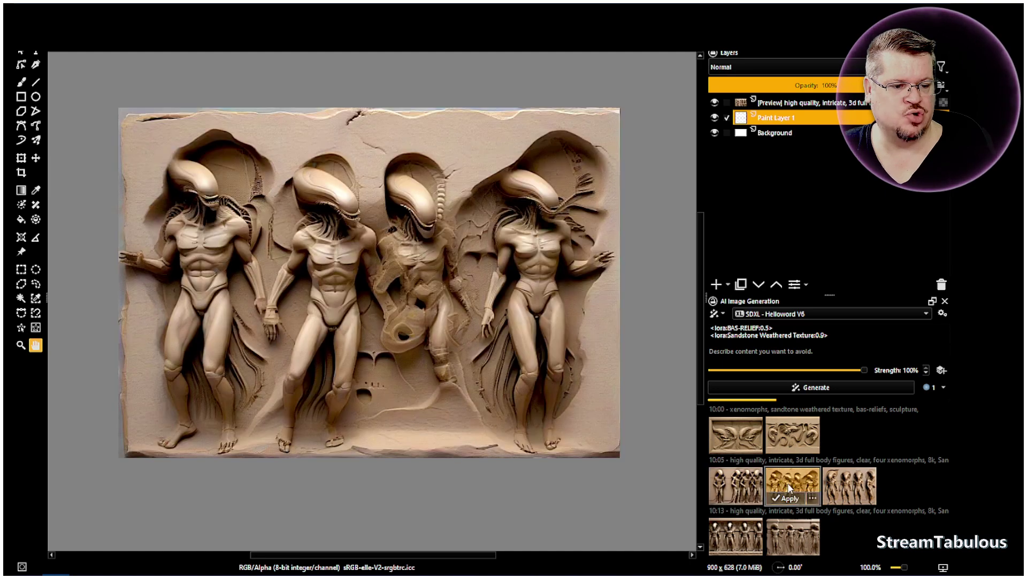
{"action": "left_click", "coordinate": [844, 482]}
{"action": "left_click", "coordinate": [739, 540]}
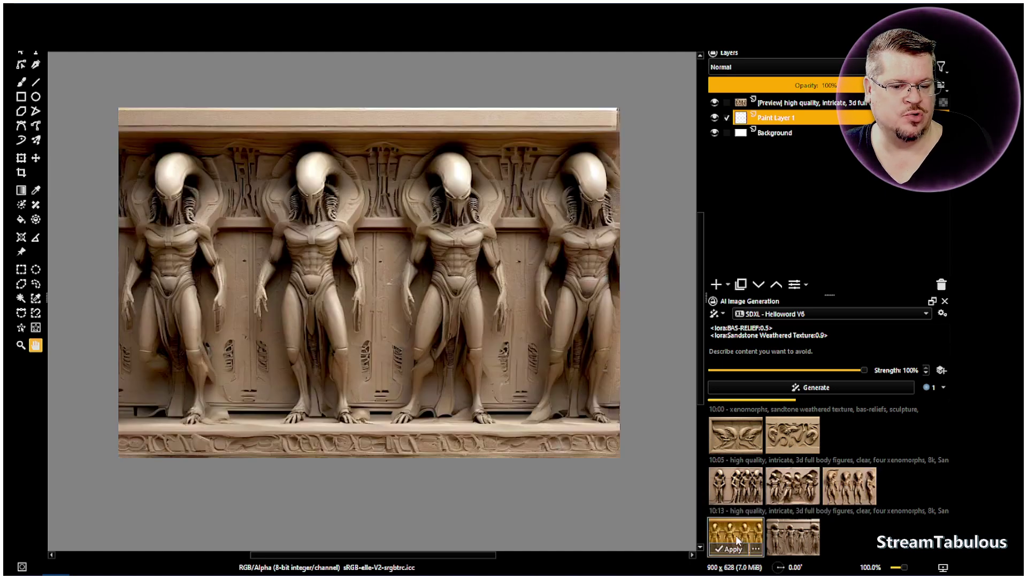
{"action": "left_click", "coordinate": [791, 531]}
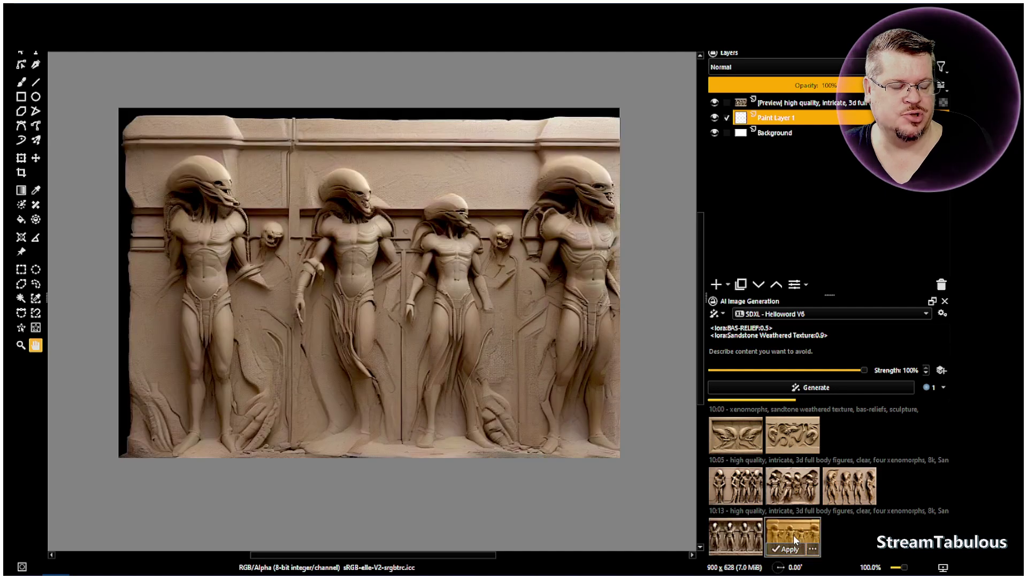
{"action": "scroll", "coordinate": [792, 333], "scroll_direction": "up", "scroll_amount": 5}
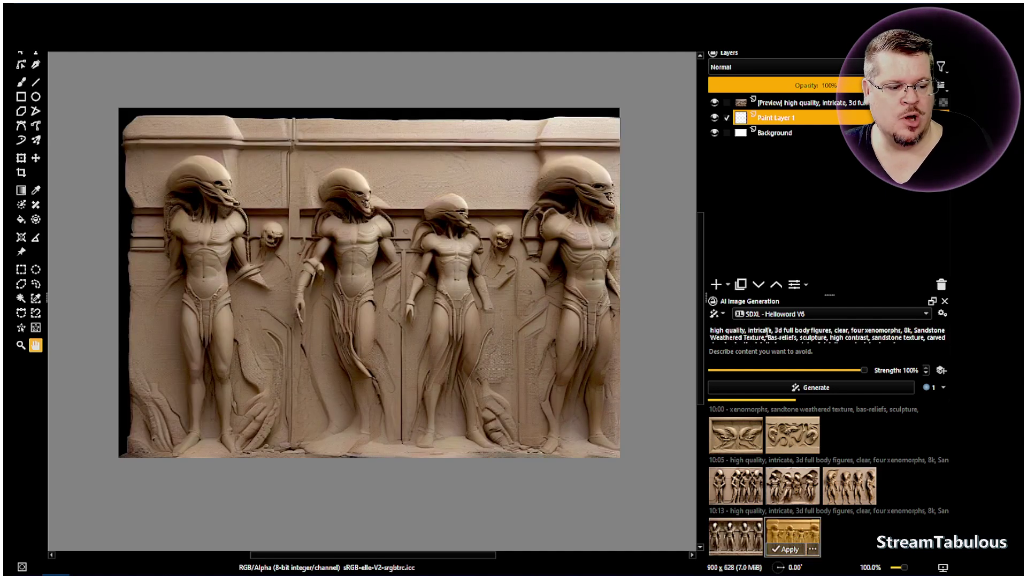
{"action": "scroll", "coordinate": [802, 336], "scroll_direction": "down", "scroll_amount": 5}
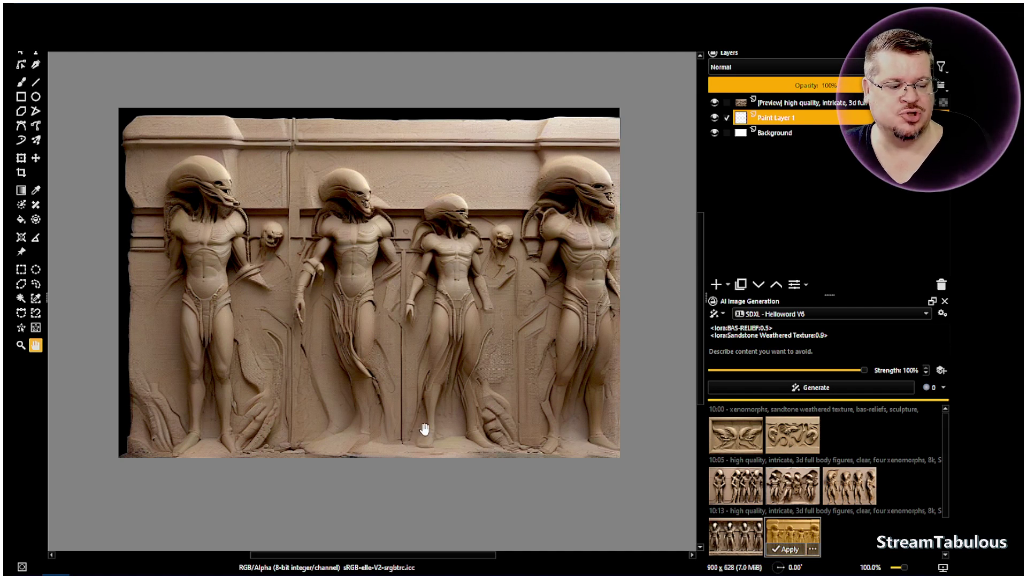
- Preview the new 10:17 image and examine the stone texture and xenomorph details up close
{"action": "scroll", "coordinate": [852, 474], "scroll_direction": "down", "scroll_amount": 1}
{"action": "scroll", "coordinate": [852, 473], "scroll_direction": "down", "scroll_amount": 1}
{"action": "left_click", "coordinate": [727, 534]}
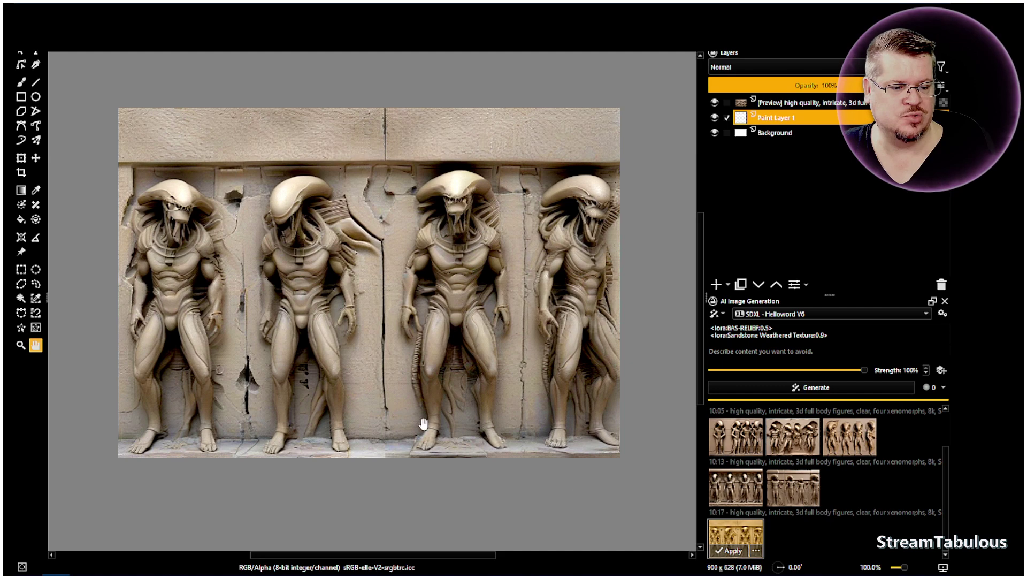
{"action": "scroll", "coordinate": [304, 122], "scroll_direction": "up", "scroll_amount": 3}
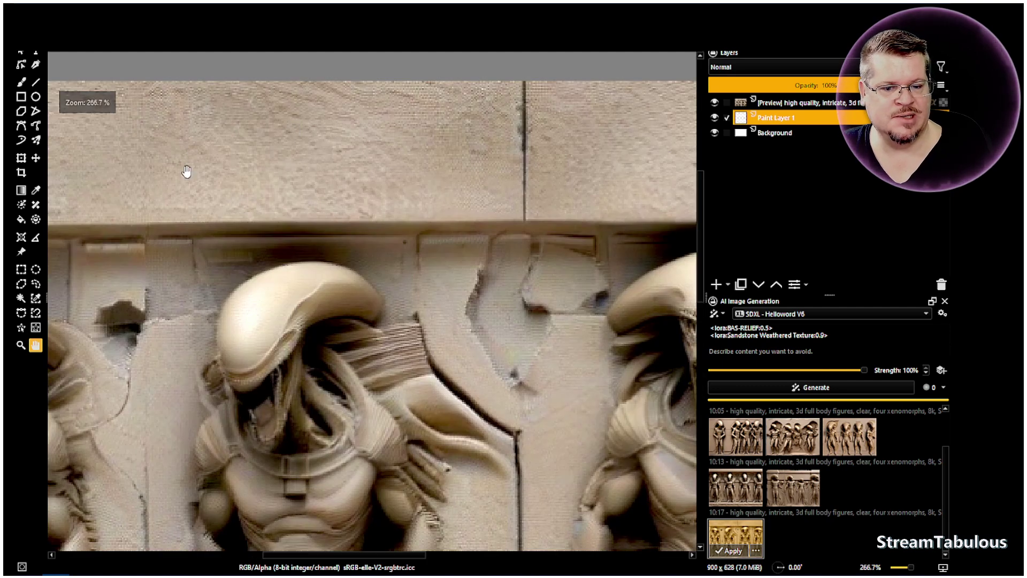
{"action": "scroll", "coordinate": [535, 174], "scroll_direction": "down", "scroll_amount": 1}
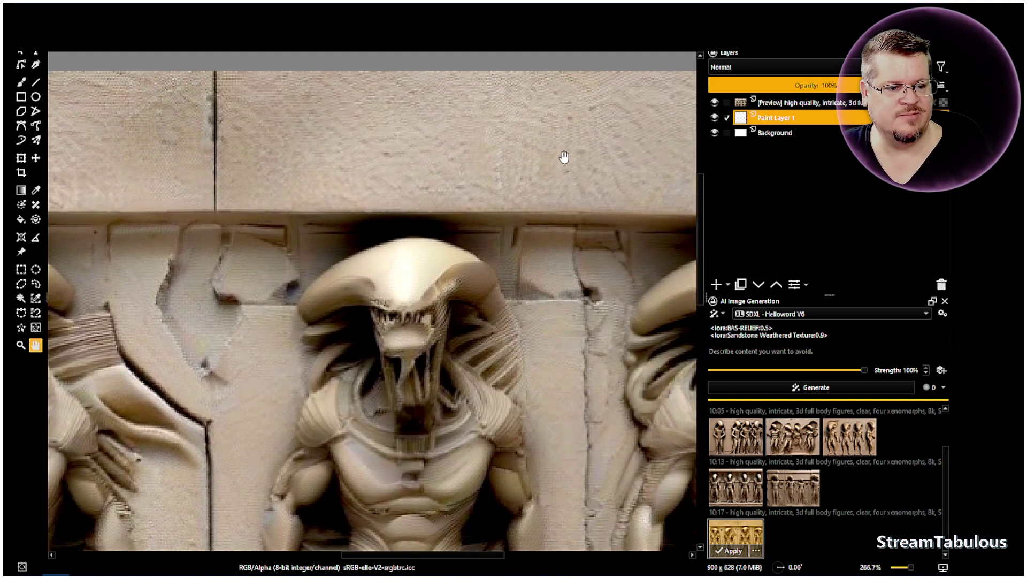
{"action": "scroll", "coordinate": [572, 166], "scroll_direction": "down", "scroll_amount": 1}
{"action": "left_click_drag", "start_coordinate": [623, 164], "coordinate": [474, 165]}
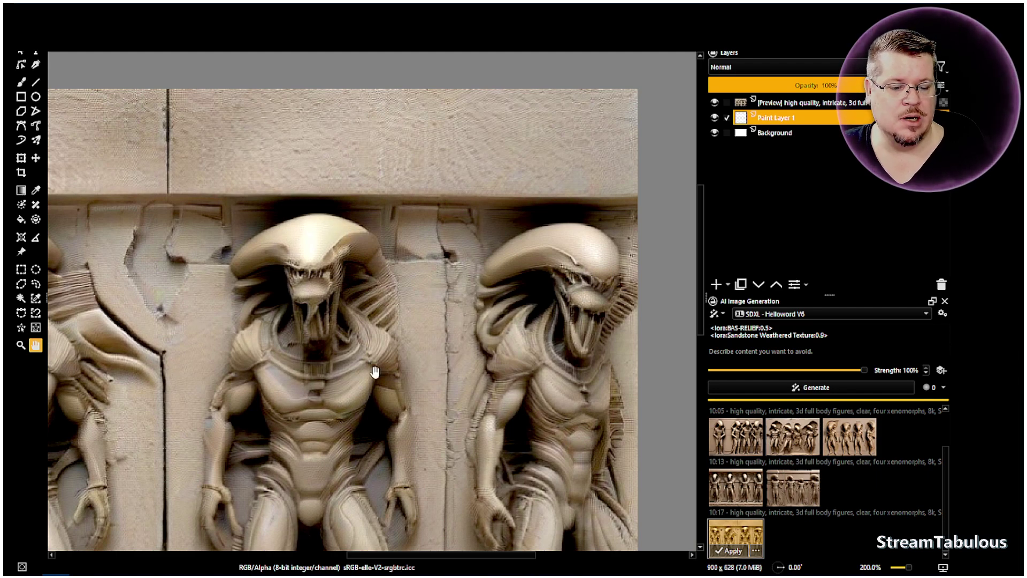
{"action": "left_click_drag", "start_coordinate": [245, 392], "coordinate": [354, 367]}
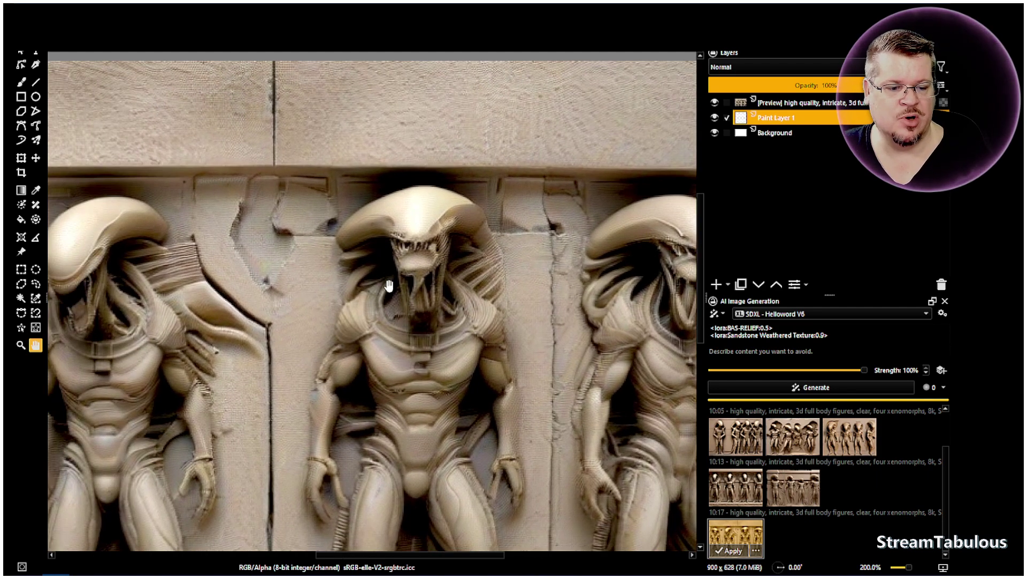
{"action": "left_click_drag", "start_coordinate": [231, 361], "coordinate": [480, 335]}
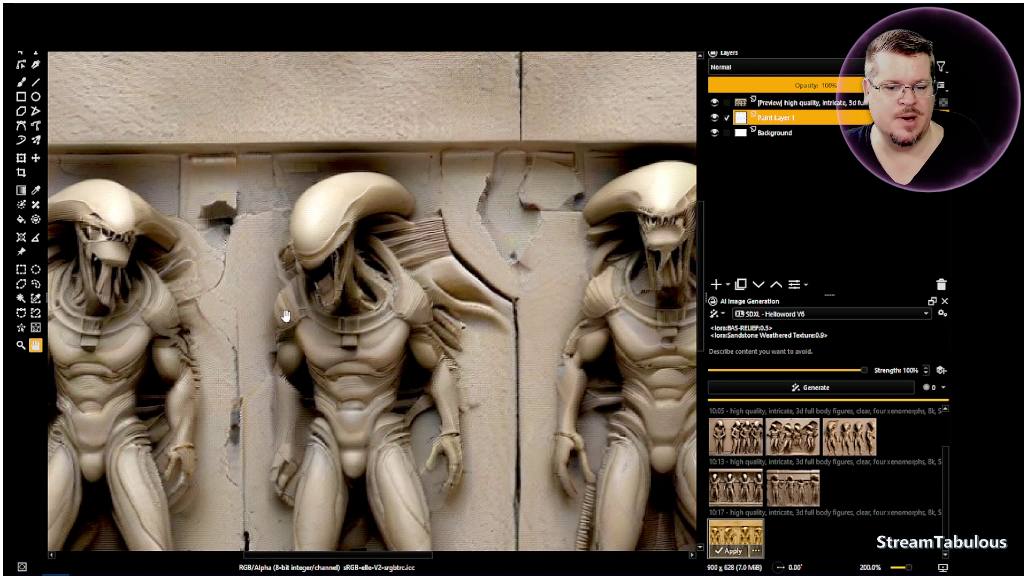
{"action": "scroll", "coordinate": [286, 315], "scroll_direction": "down", "scroll_amount": 4}
{"action": "left_click_drag", "start_coordinate": [462, 431], "coordinate": [416, 412]}
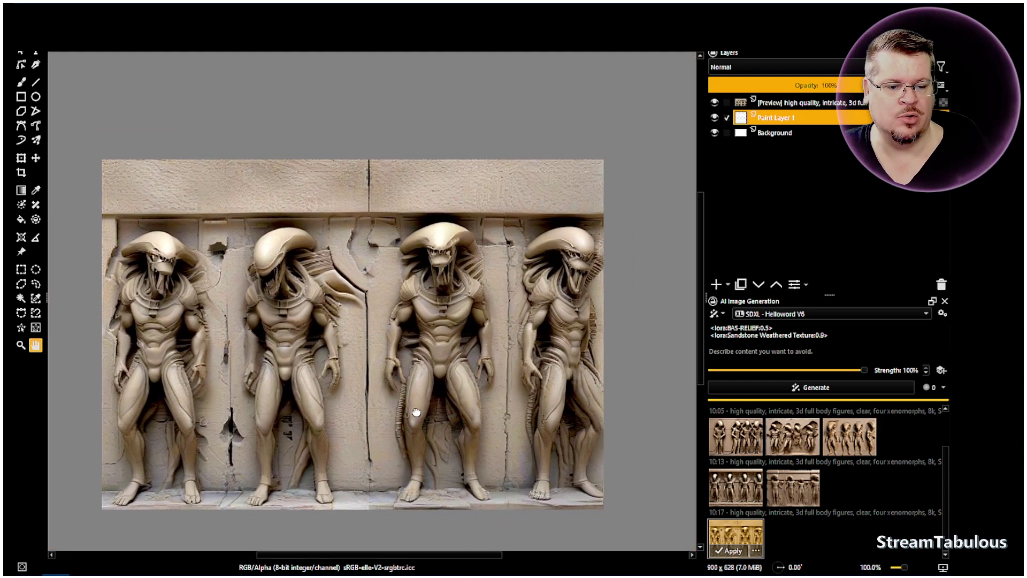
- Generate another image with both the BAS-RELIEF and Sandstone Weathered Texture LoRAs in the prompt
{"action": "left_click", "coordinate": [822, 392]}
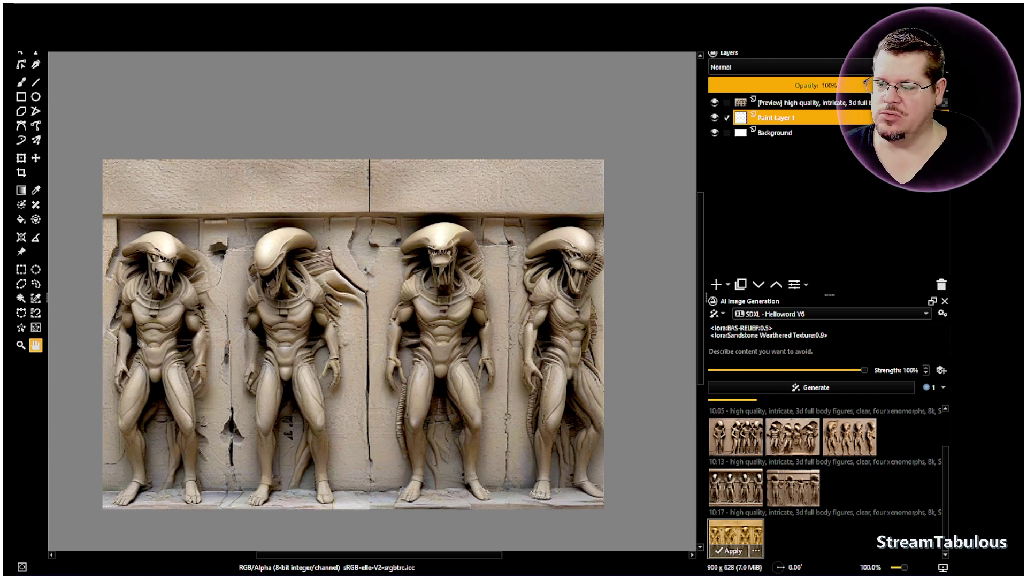
{"action": "left_click", "coordinate": [845, 336]}
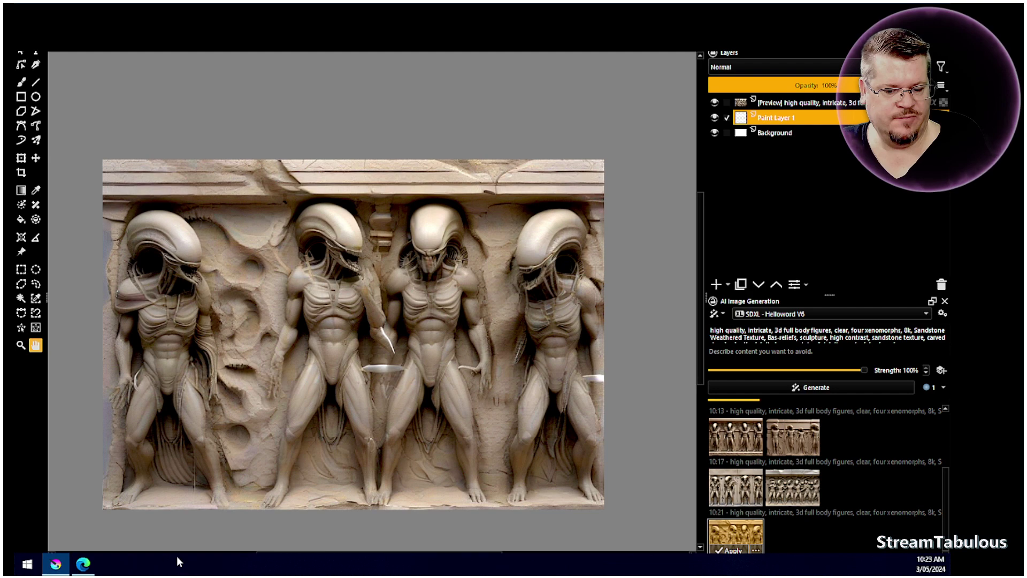
- Switch to Civitai in the browser and look through the SDXL 1.0 LoRA results for "xenomorph"
{"action": "left_click", "coordinate": [84, 563]}
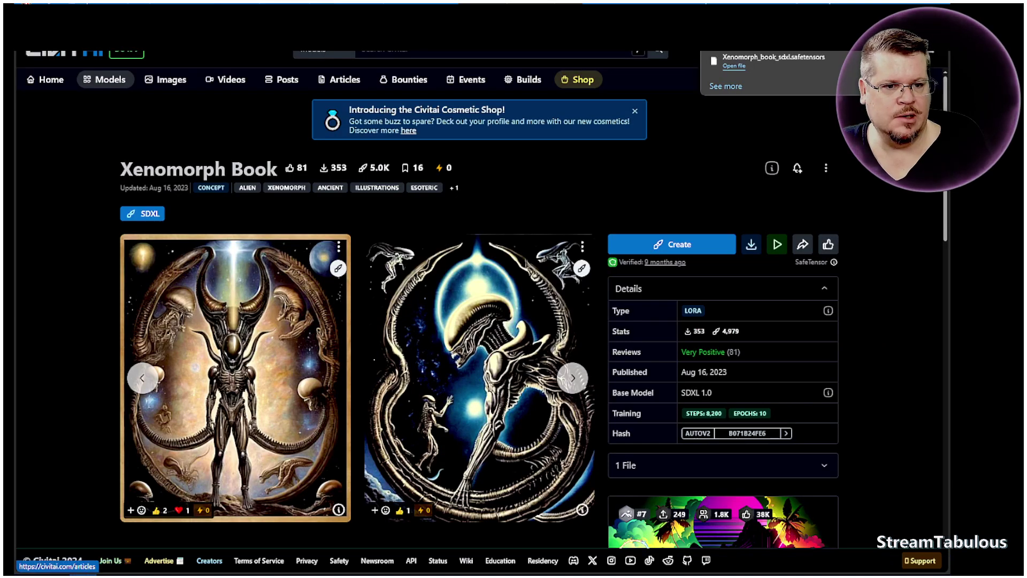
{"action": "left_click", "coordinate": [162, 2]}
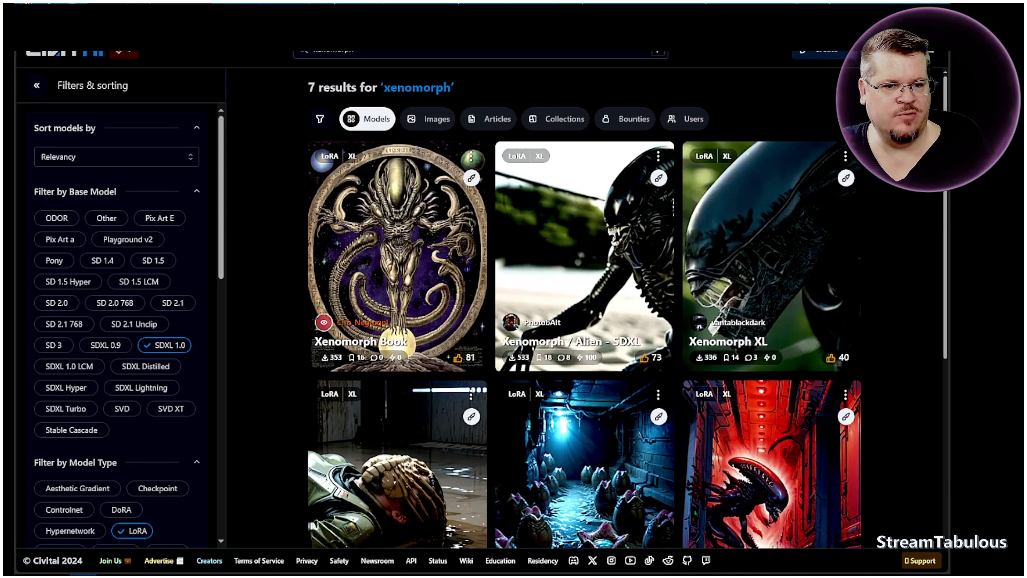
{"action": "scroll", "coordinate": [274, 116], "scroll_direction": "down", "scroll_amount": 5}
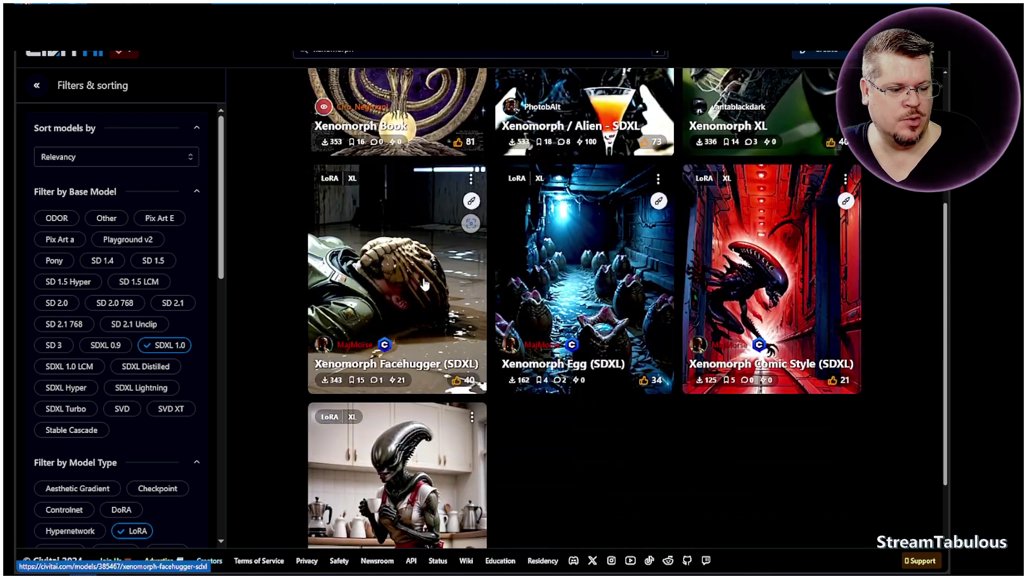
{"action": "scroll", "coordinate": [422, 236], "scroll_direction": "up", "scroll_amount": 5}
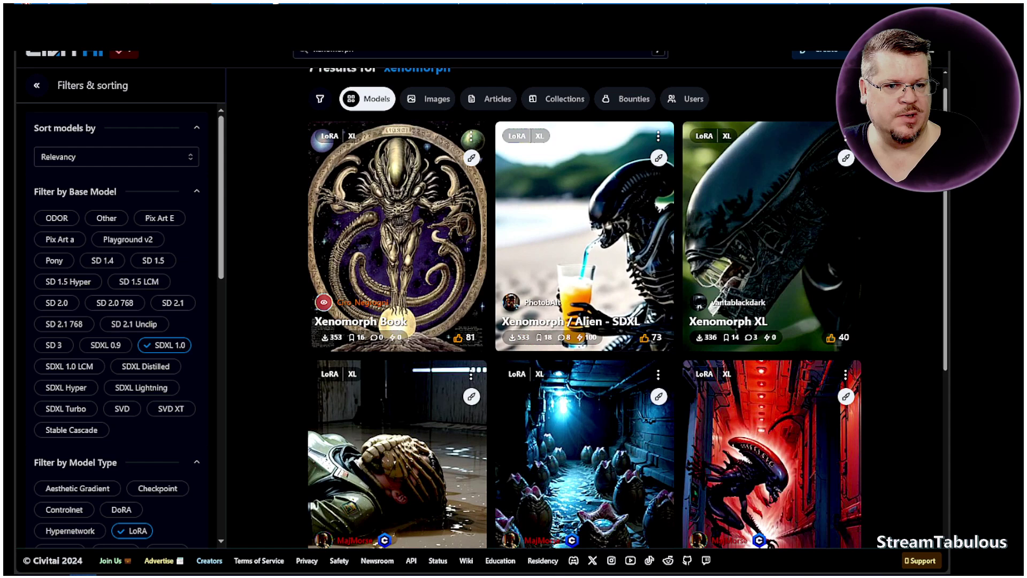
- Open the Xenomorph XL LoRA and look through its sample images
{"action": "left_click", "coordinate": [771, 241]}
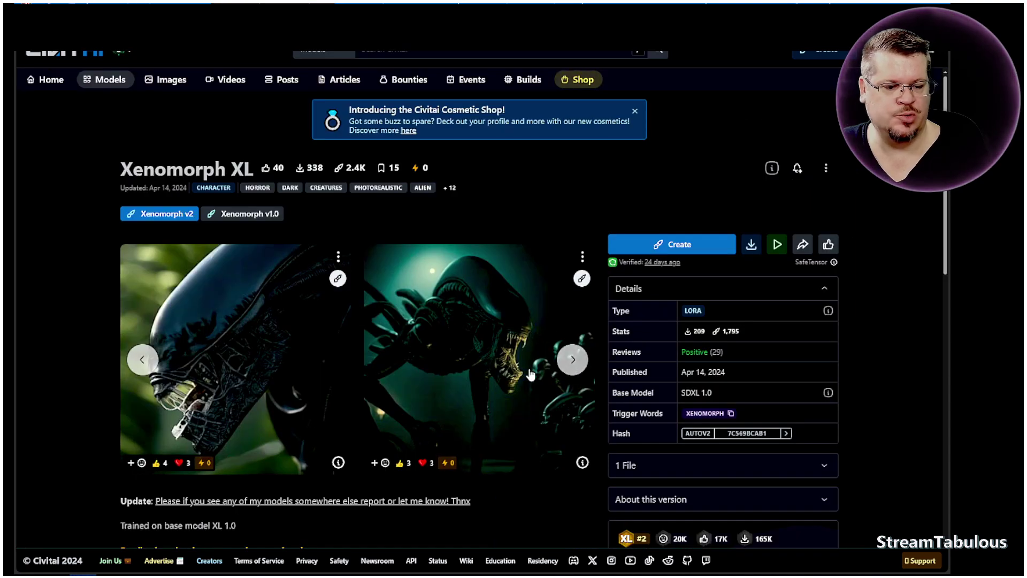
{"action": "left_click", "coordinate": [572, 366]}
{"action": "left_click", "coordinate": [572, 365]}
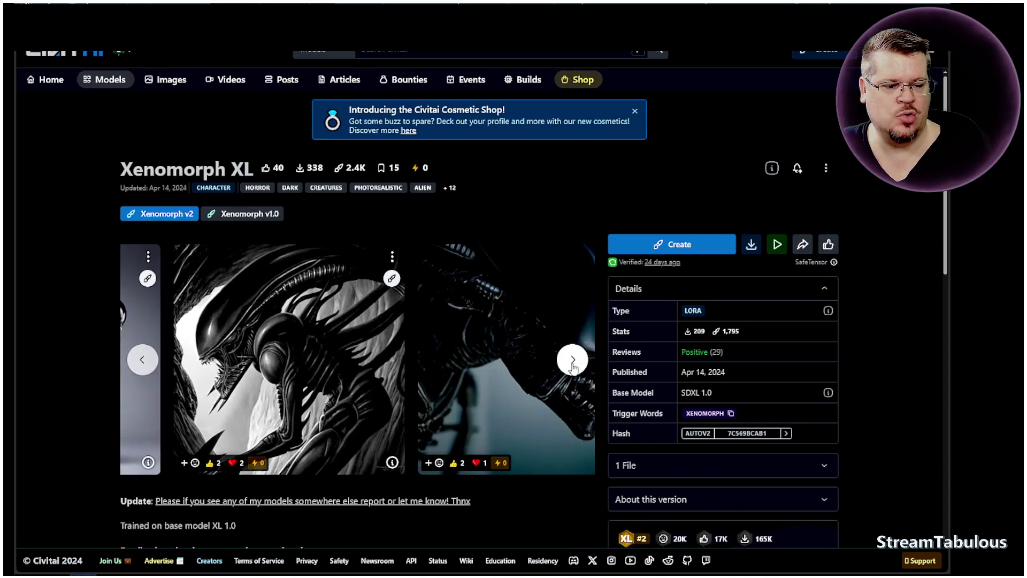
{"action": "left_click", "coordinate": [143, 360]}
{"action": "left_click", "coordinate": [143, 361]}
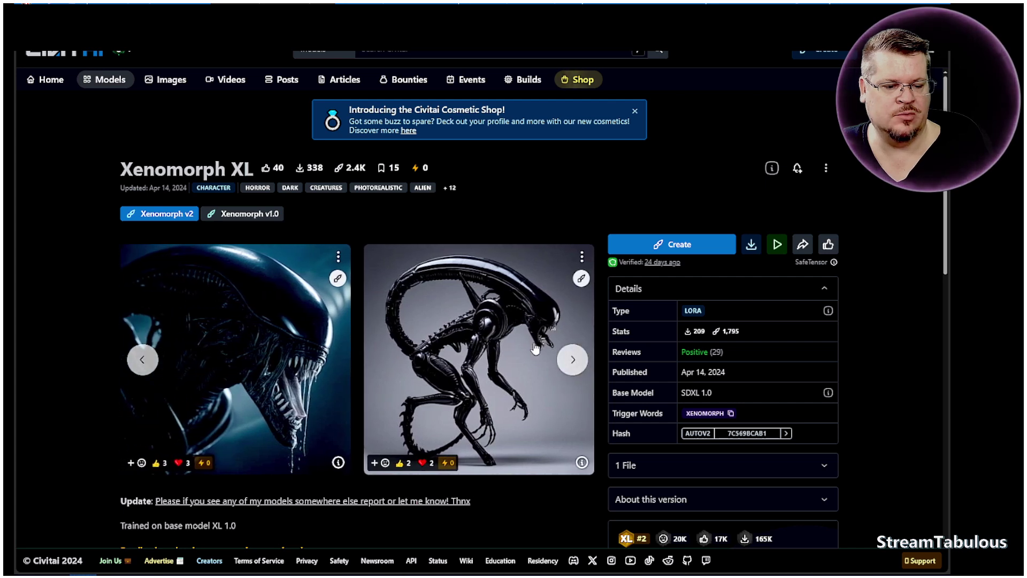
{"action": "left_click", "coordinate": [570, 373]}
{"action": "left_click", "coordinate": [571, 374]}
{"action": "left_click", "coordinate": [570, 374]}
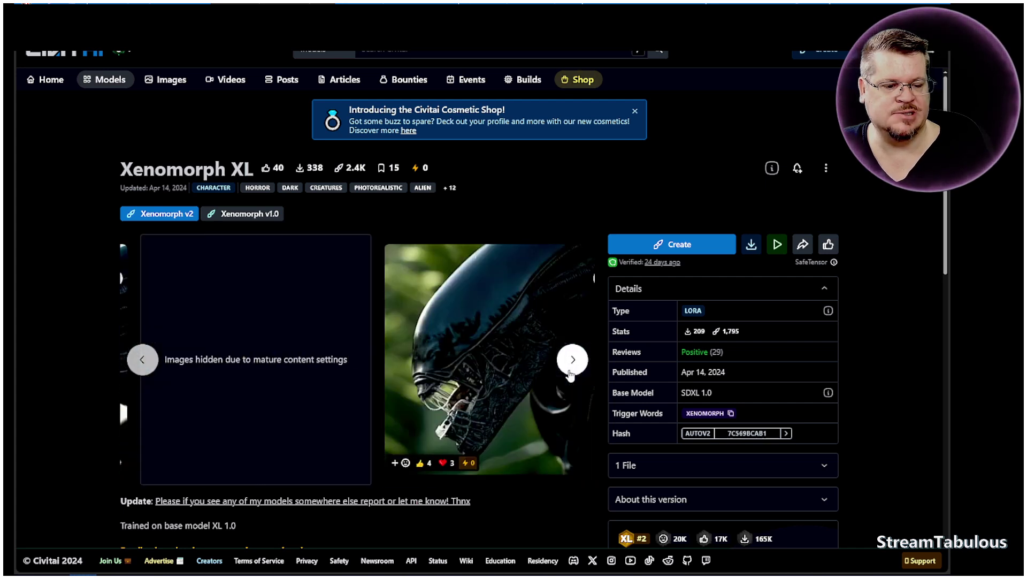
{"action": "left_click", "coordinate": [570, 373]}
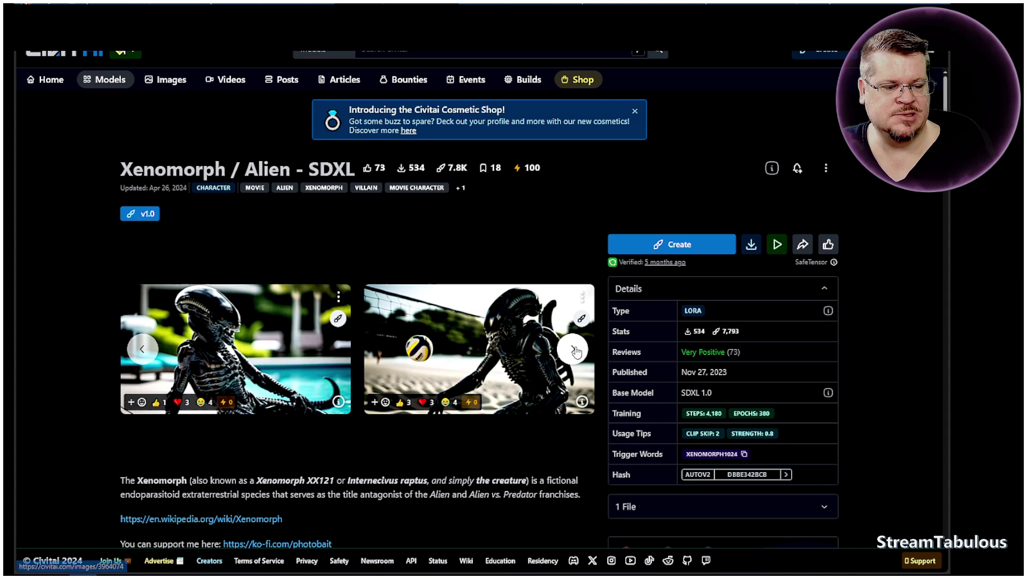
- Look through the sample images of the Xenomorph / Alien - SDXL LoRA
{"action": "left_click", "coordinate": [572, 350]}
{"action": "left_click", "coordinate": [576, 352]}
{"action": "left_click", "coordinate": [576, 351]}
{"action": "left_click", "coordinate": [576, 352]}
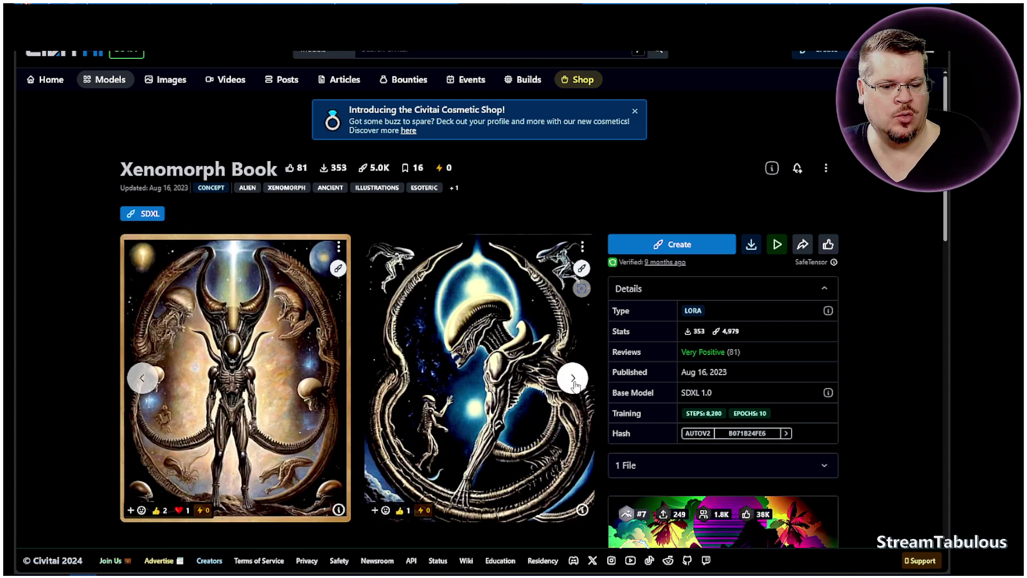
- Look through the sample illustrations of the Xenomorph Book LoRA
{"action": "left_click", "coordinate": [573, 378]}
{"action": "left_click", "coordinate": [573, 379]}
{"action": "left_click", "coordinate": [573, 379]}
{"action": "left_click", "coordinate": [573, 379]}
{"action": "left_click", "coordinate": [142, 378]}
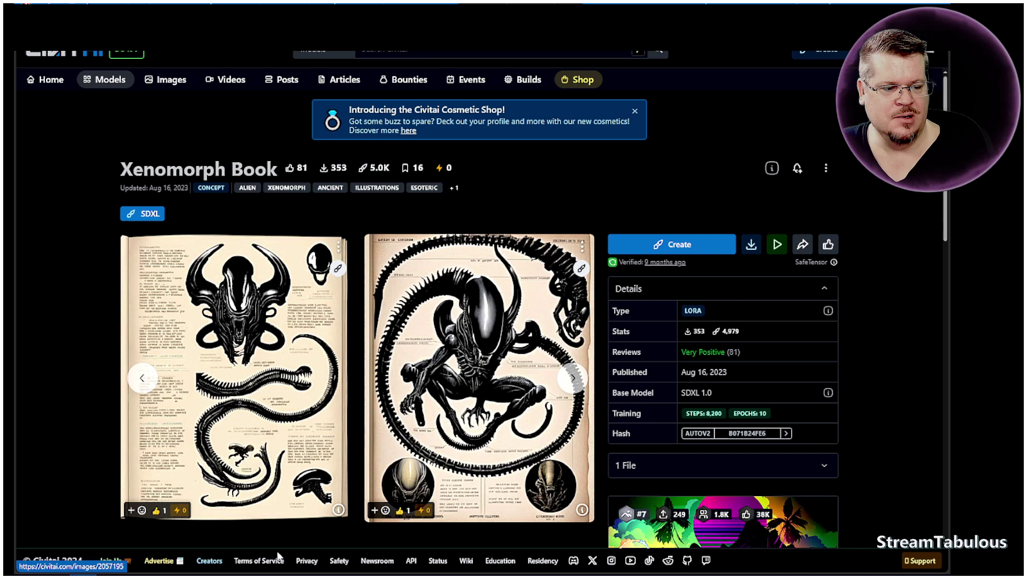
- Switch back to Krita, compare the 10:21 image with the first 10:17 image, and examine its carved figures up close
{"action": "mouse_move", "coordinate": [208, 573]}
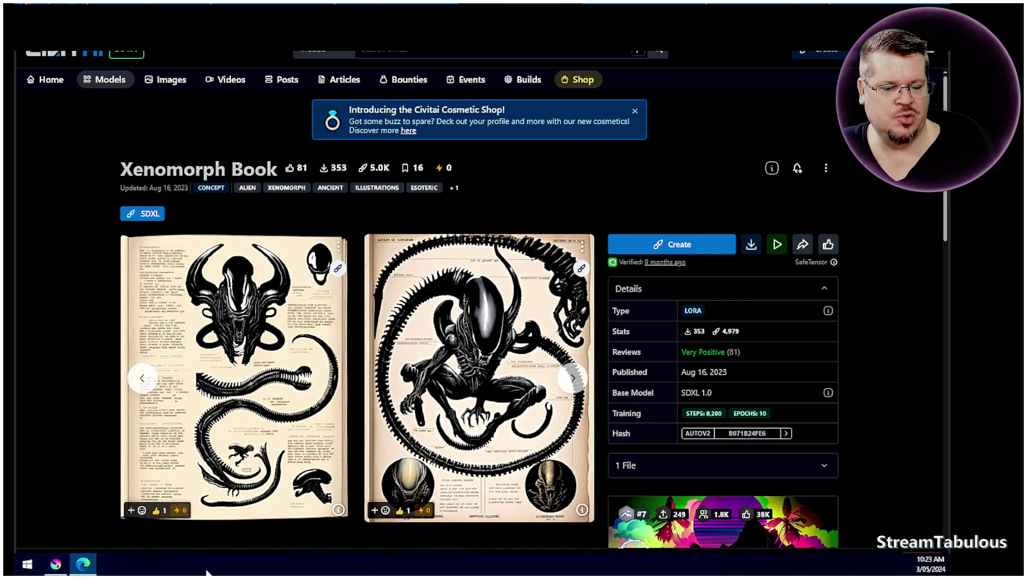
{"action": "left_click", "coordinate": [57, 566]}
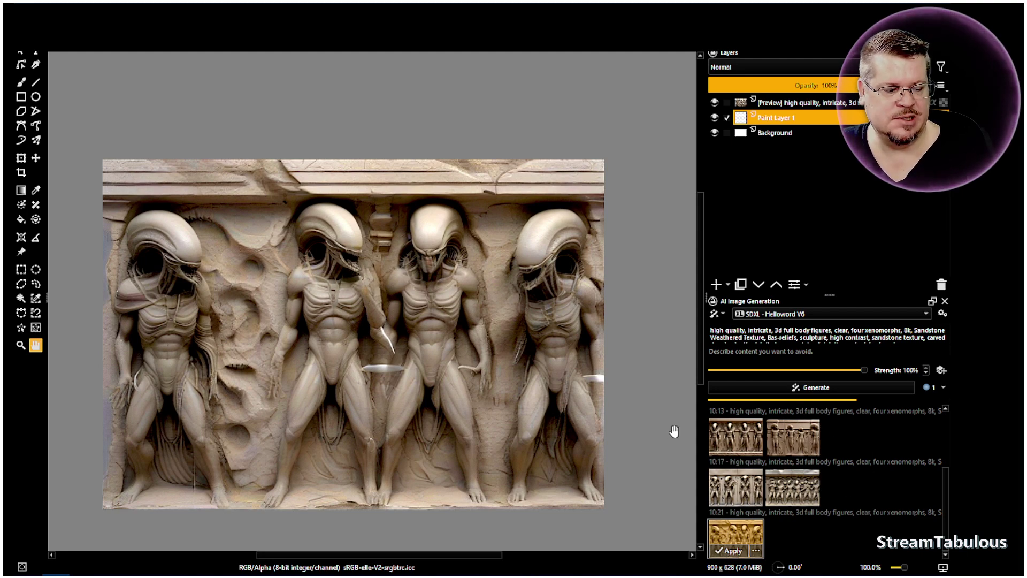
{"action": "left_click", "coordinate": [732, 500]}
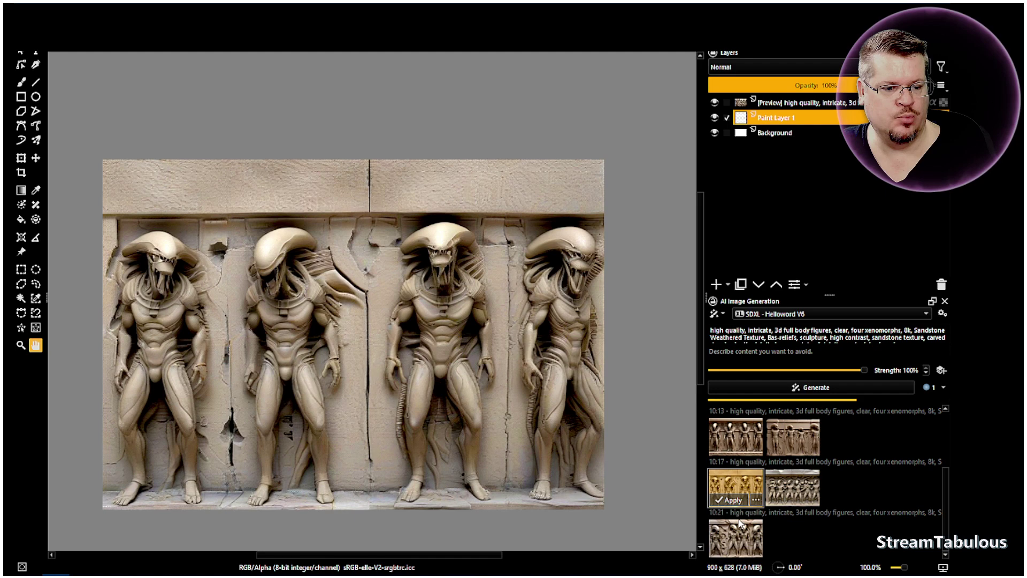
{"action": "left_click", "coordinate": [740, 541]}
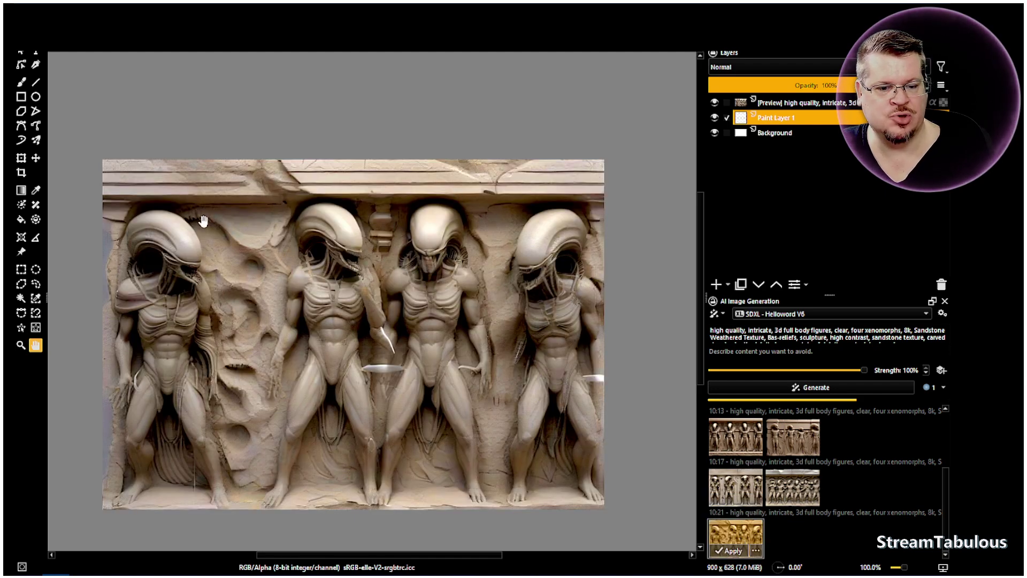
{"action": "scroll", "coordinate": [219, 373], "scroll_direction": "up", "scroll_amount": 3}
{"action": "left_click_drag", "start_coordinate": [296, 243], "coordinate": [327, 317]}
{"action": "scroll", "coordinate": [327, 318], "scroll_direction": "down", "scroll_amount": 3}
{"action": "left_click_drag", "start_coordinate": [403, 411], "coordinate": [341, 366]}
{"action": "scroll", "coordinate": [388, 386], "scroll_direction": "up", "scroll_amount": 1}
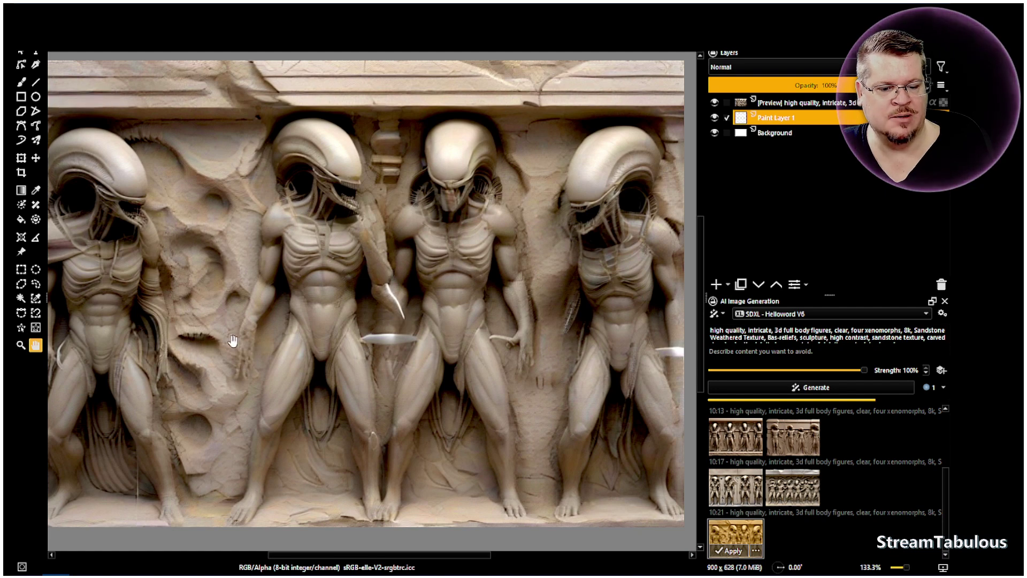
{"action": "scroll", "coordinate": [503, 377], "scroll_direction": "down", "scroll_amount": 1}
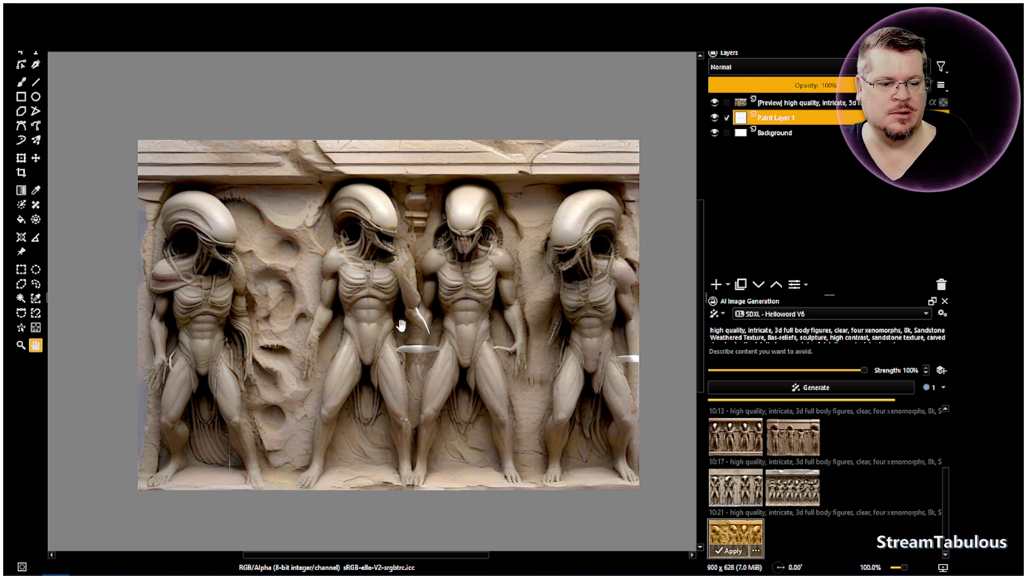
- Go through the 10:13, 10:17 and 10:21 images, ending with a preview of the new 10:23 image
{"action": "left_click", "coordinate": [732, 498]}
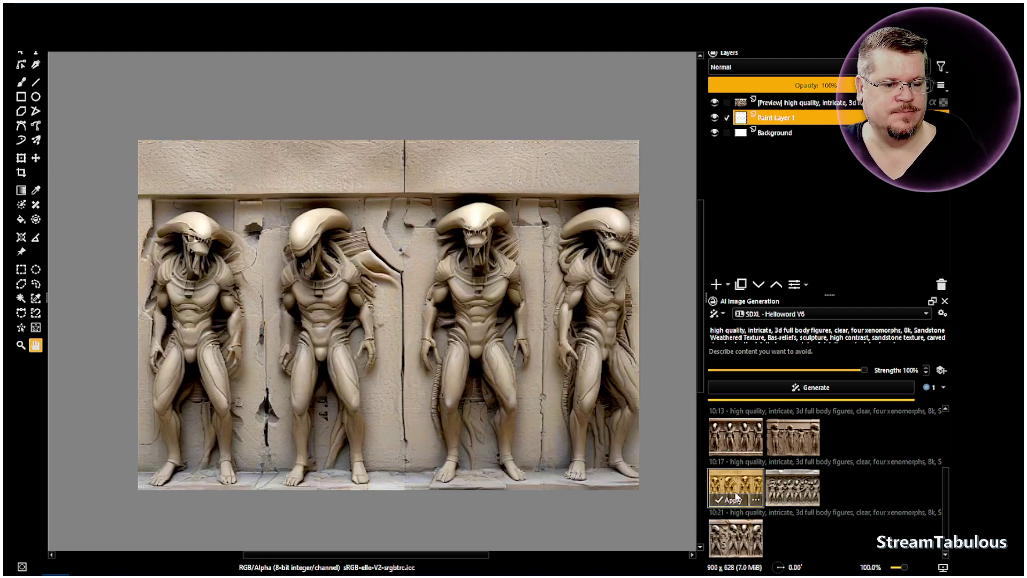
{"action": "left_click", "coordinate": [732, 447]}
{"action": "left_click", "coordinate": [797, 438]}
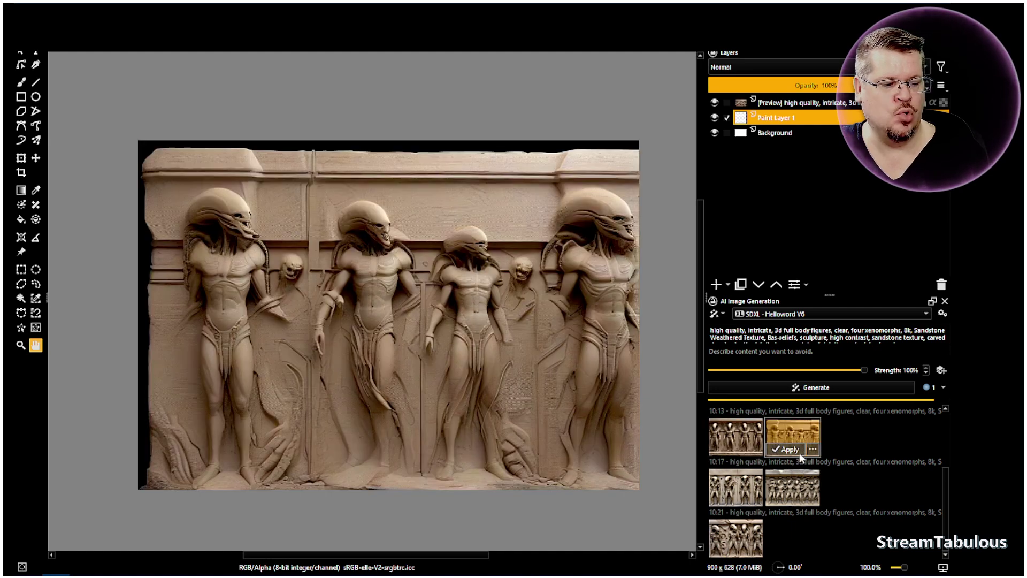
{"action": "left_click", "coordinate": [798, 485]}
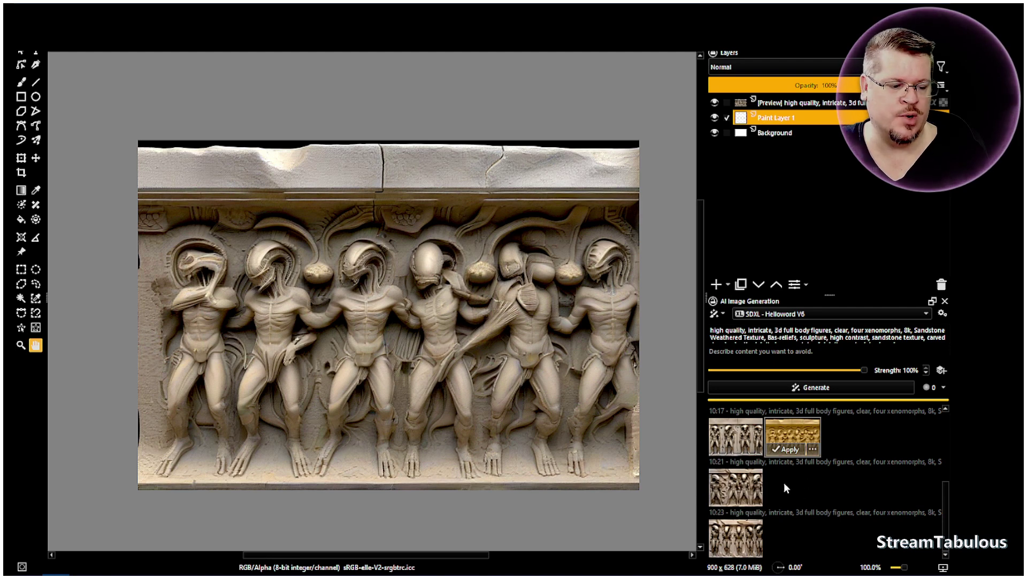
{"action": "left_click", "coordinate": [740, 487]}
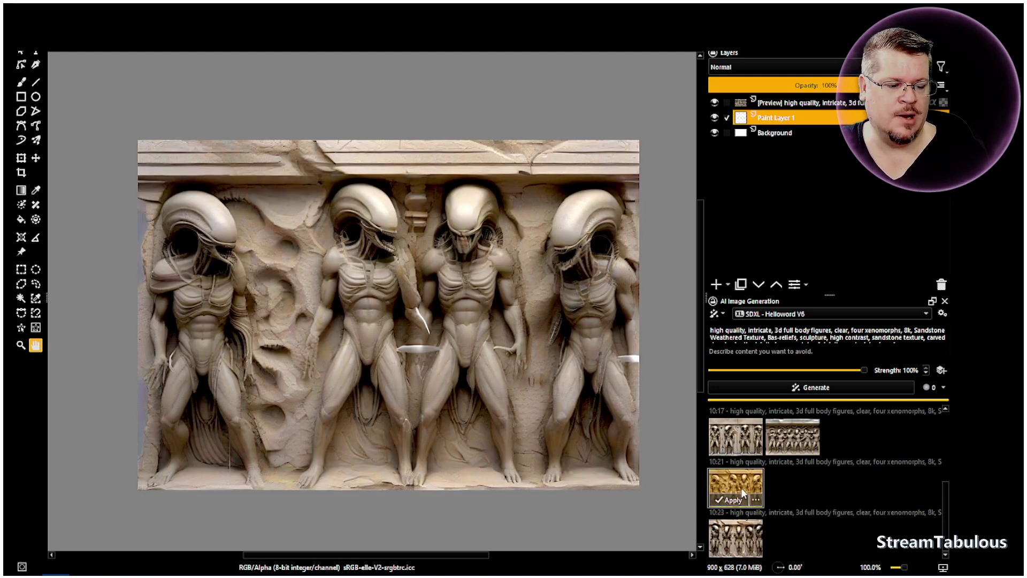
{"action": "left_click", "coordinate": [733, 537]}
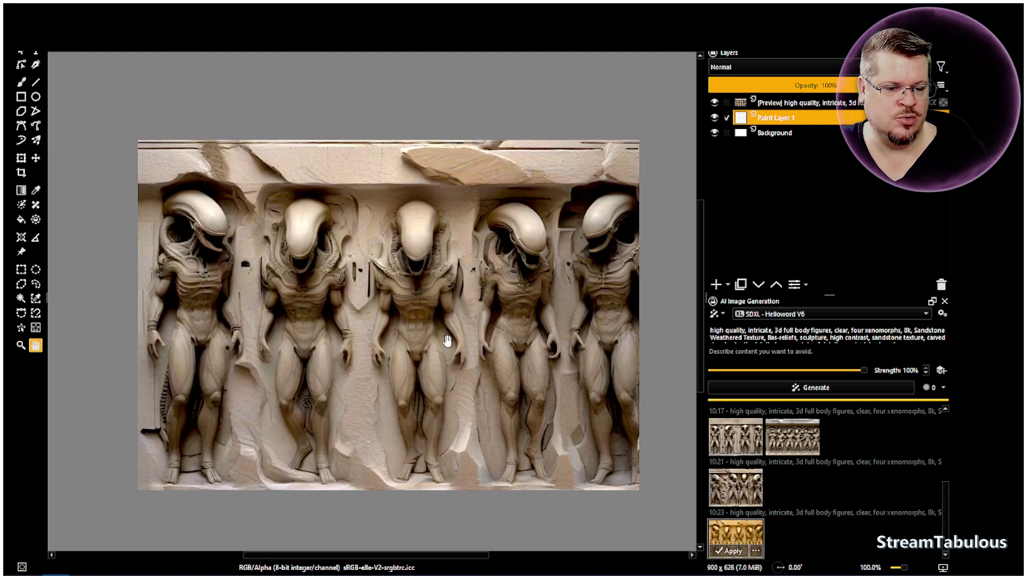
- Compare the 10:21 image with the 10:23 image and generate another image with the same prompt
{"action": "left_click", "coordinate": [745, 485]}
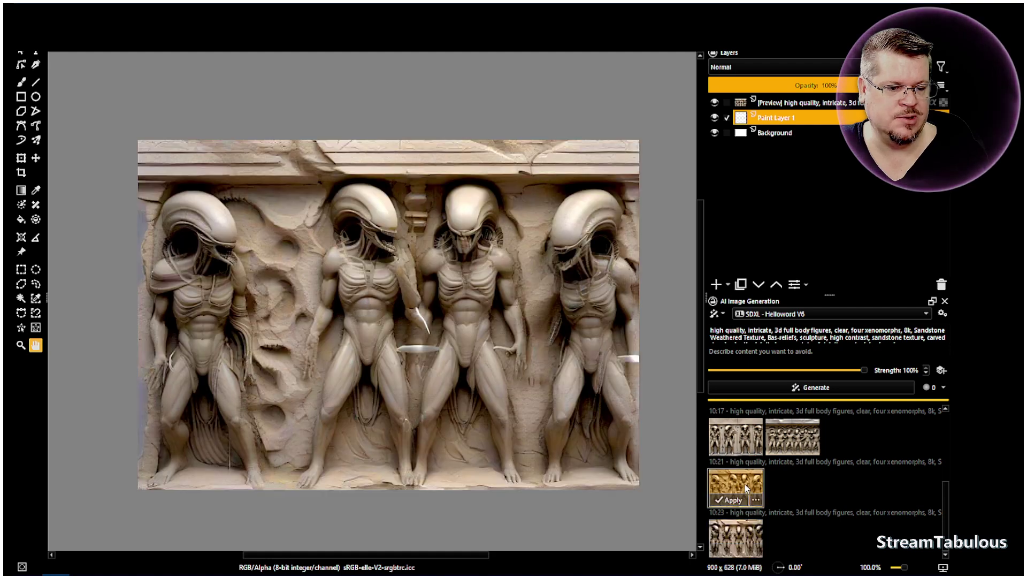
{"action": "left_click", "coordinate": [739, 545]}
{"action": "left_click", "coordinate": [798, 387]}
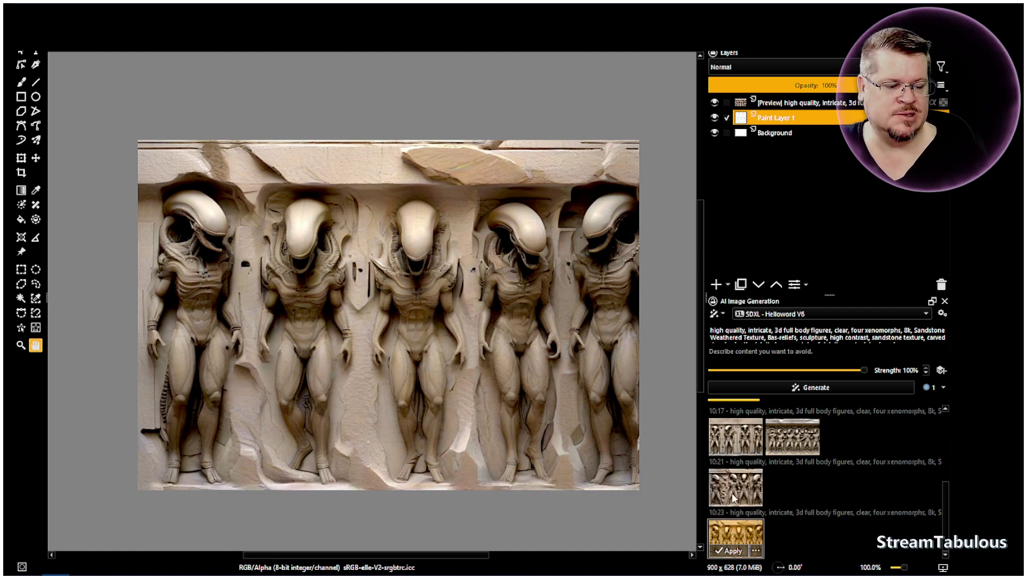
- Alternate repeatedly between the 10:21 and 10:23 previews to compare the xenomorph heads, bodies and stone texture
{"action": "left_click", "coordinate": [746, 541]}
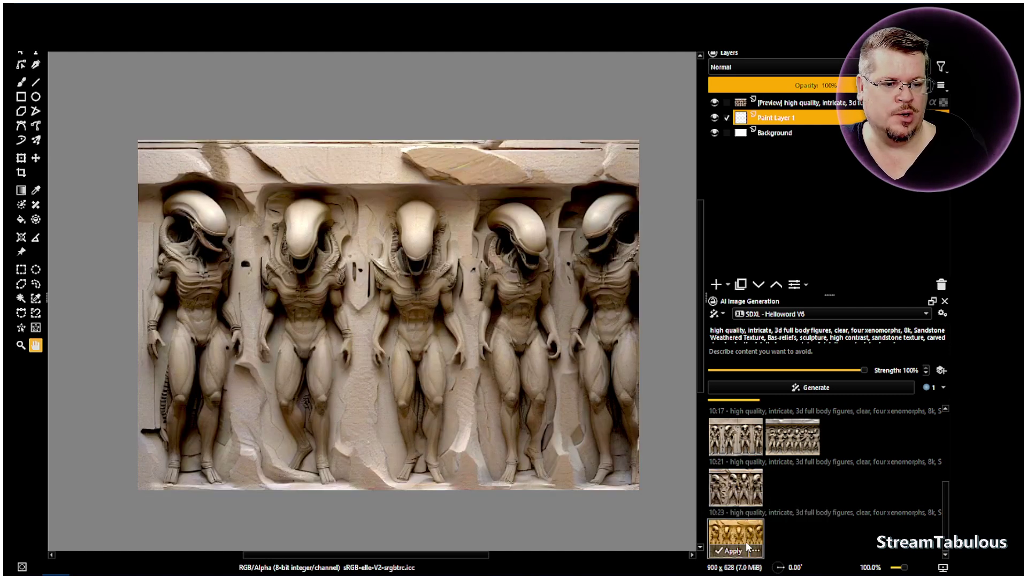
{"action": "left_click", "coordinate": [743, 483]}
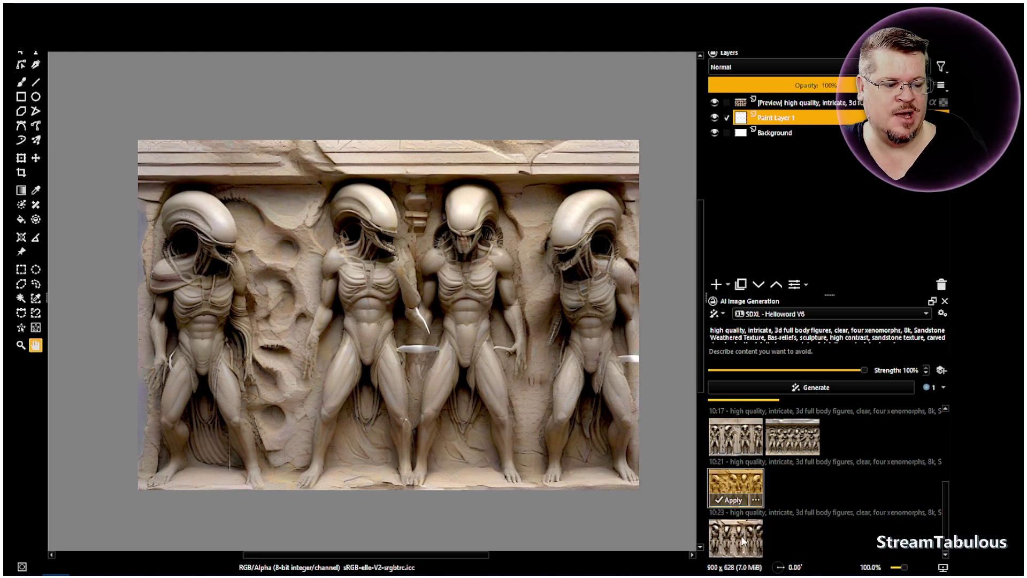
{"action": "left_click", "coordinate": [743, 541]}
{"action": "left_click", "coordinate": [743, 482]}
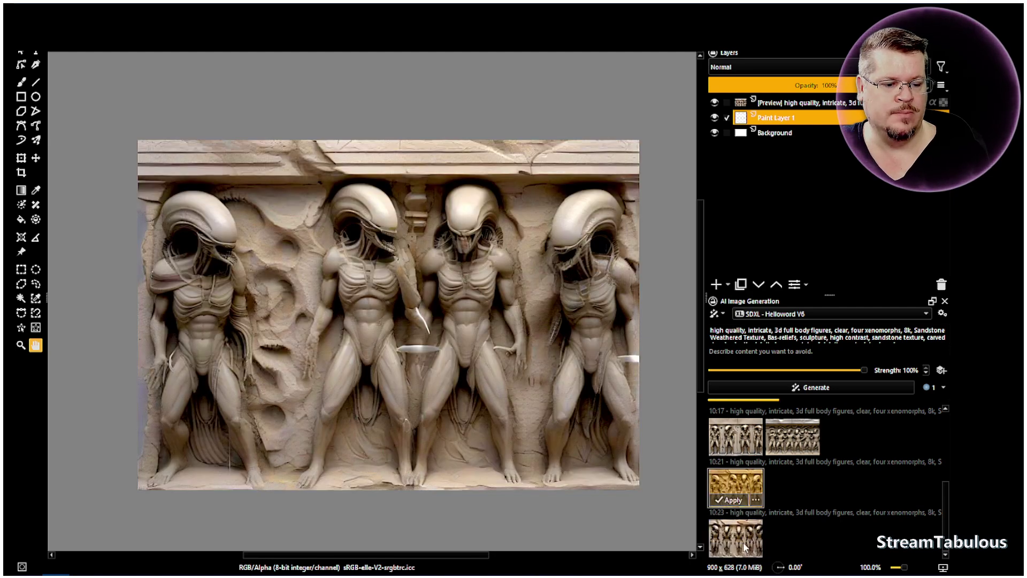
{"action": "left_click", "coordinate": [742, 543]}
{"action": "left_click", "coordinate": [737, 483]}
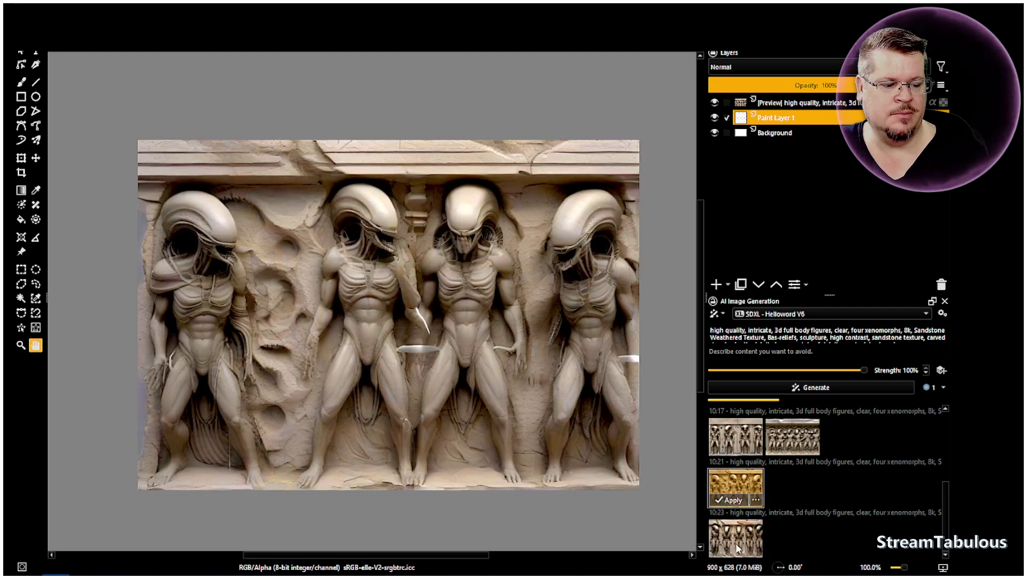
{"action": "left_click", "coordinate": [736, 544]}
{"action": "left_click", "coordinate": [737, 492]}
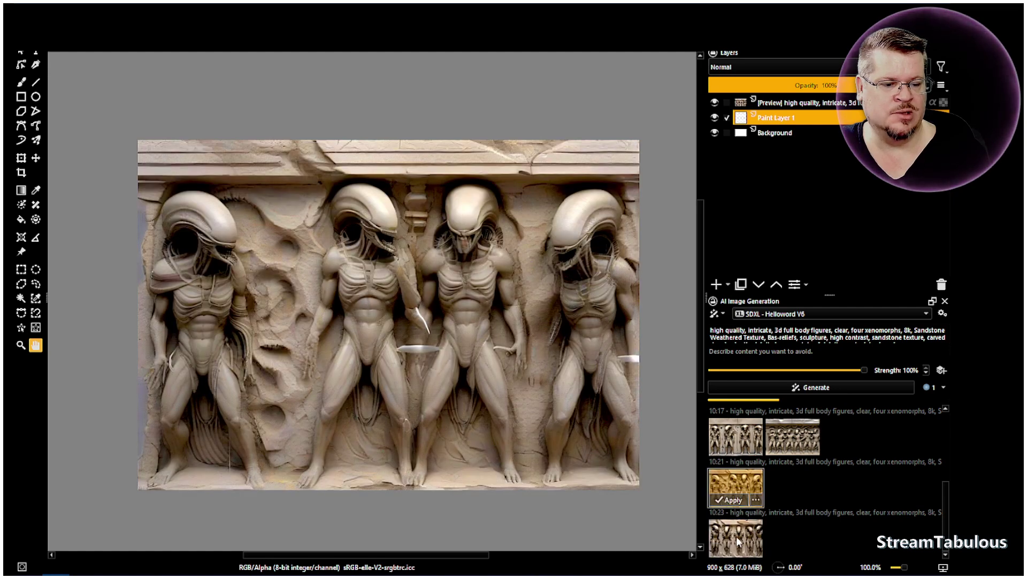
- Preview both 10:23 images and generate one more image with the unchanged prompt and SDXL HelloWorld V6
{"action": "left_click", "coordinate": [737, 539]}
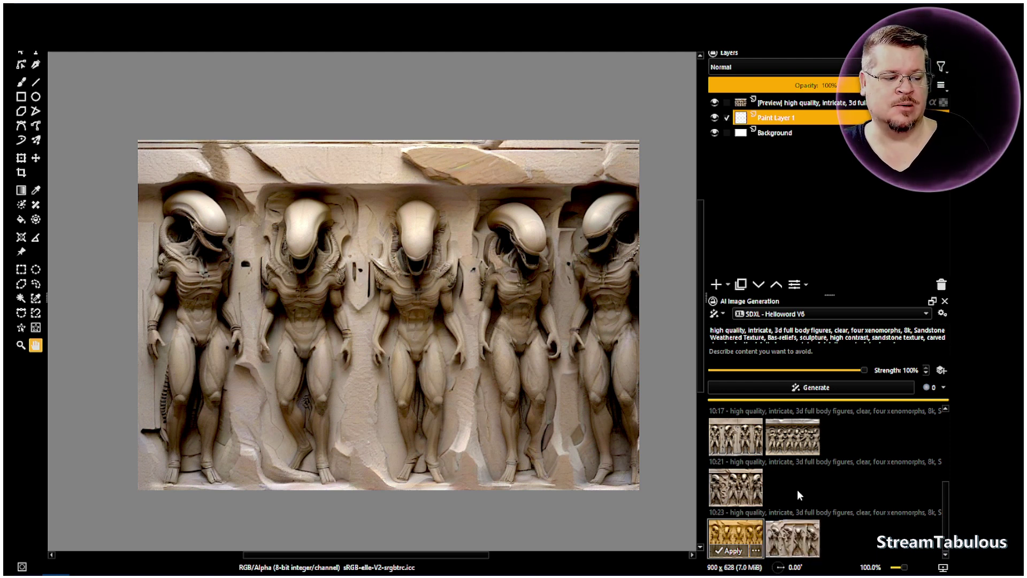
{"action": "left_click", "coordinate": [785, 533]}
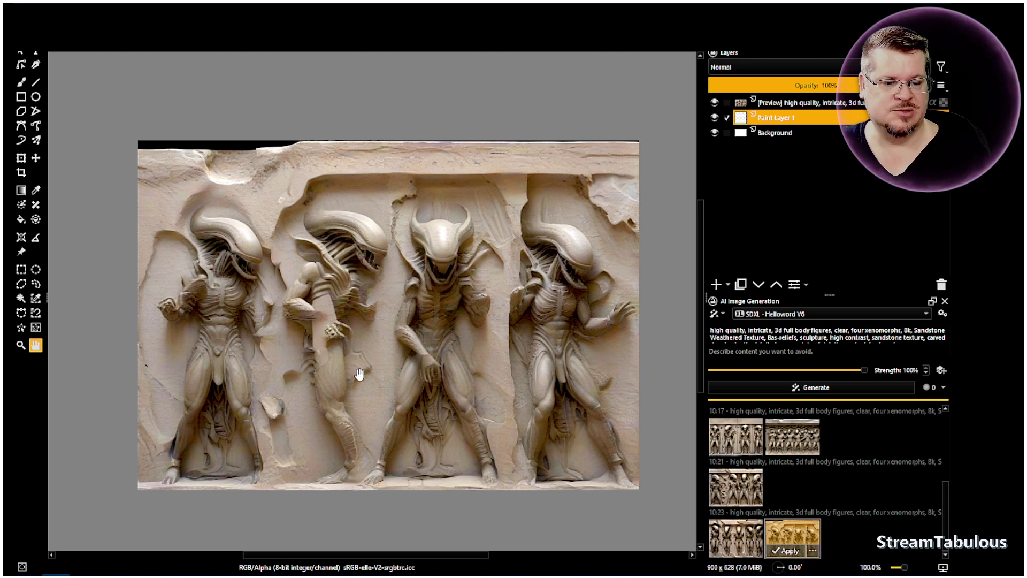
{"action": "left_click", "coordinate": [807, 387]}
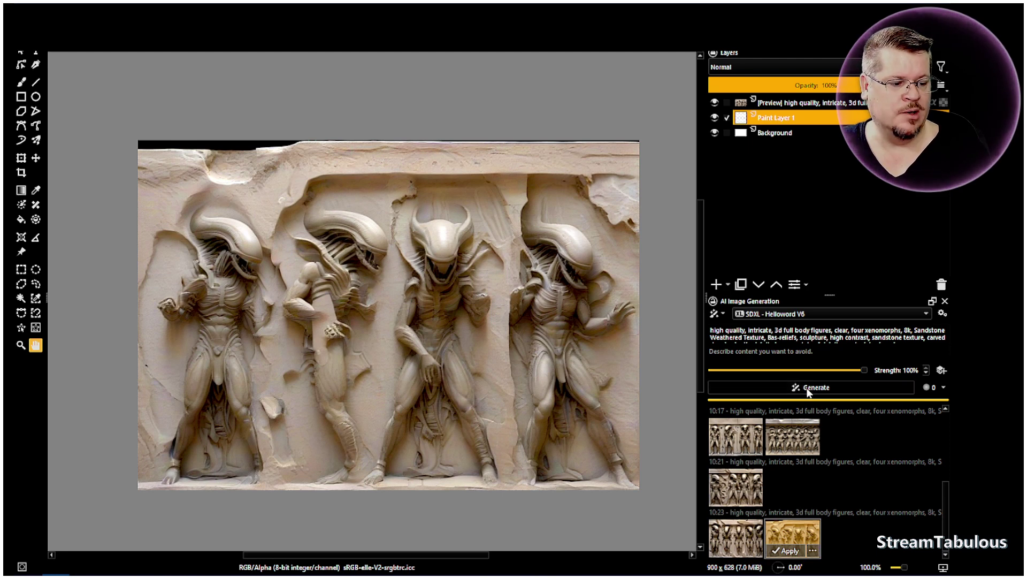
- Compare the 10:21 image with the first 10:17 image and the first 10:23 image
{"action": "left_click", "coordinate": [734, 484]}
{"action": "left_click", "coordinate": [744, 435]}
{"action": "left_click", "coordinate": [740, 486]}
{"action": "left_click", "coordinate": [741, 436]}
{"action": "left_click", "coordinate": [737, 484]}
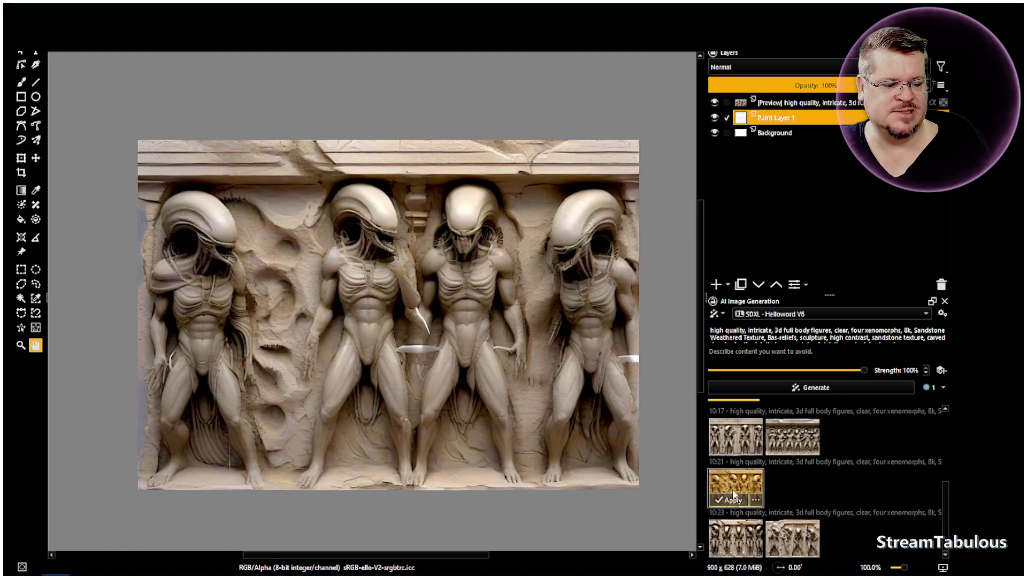
{"action": "left_click", "coordinate": [741, 538]}
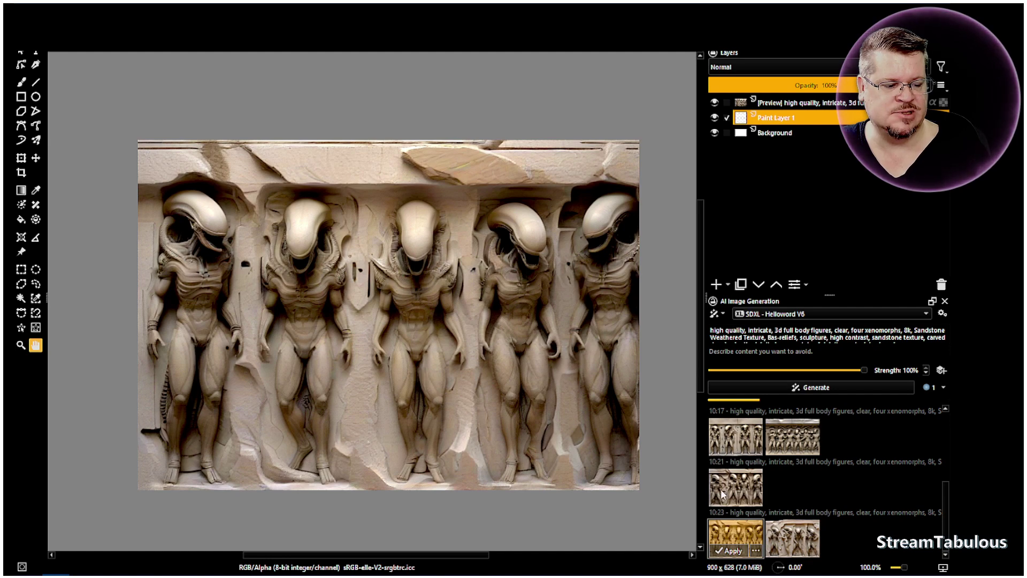
- Compare the second 10:23 image with the second 10:17 image, and return to the first 10:23 image
{"action": "left_click", "coordinate": [793, 540]}
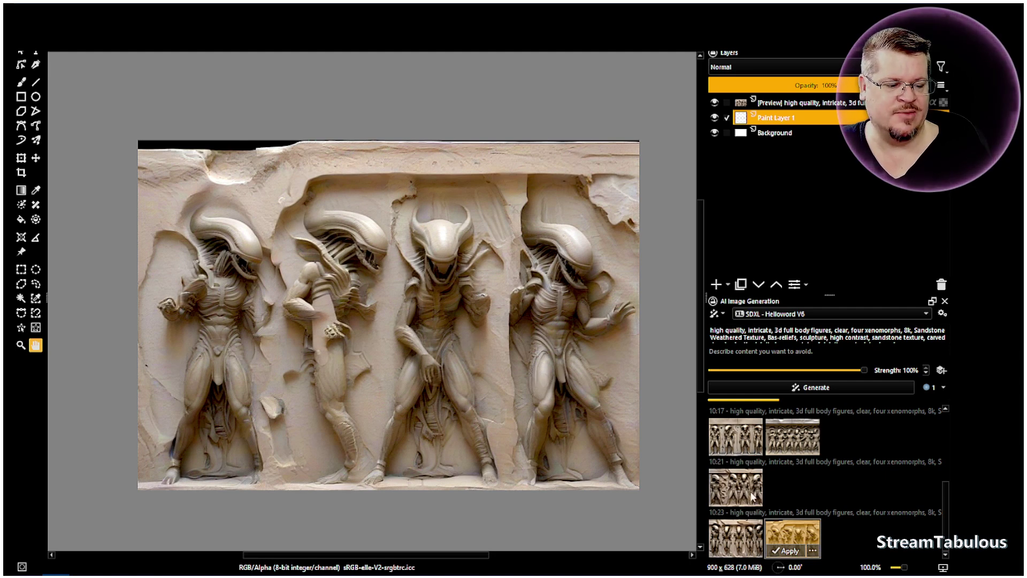
{"action": "left_click", "coordinate": [794, 436]}
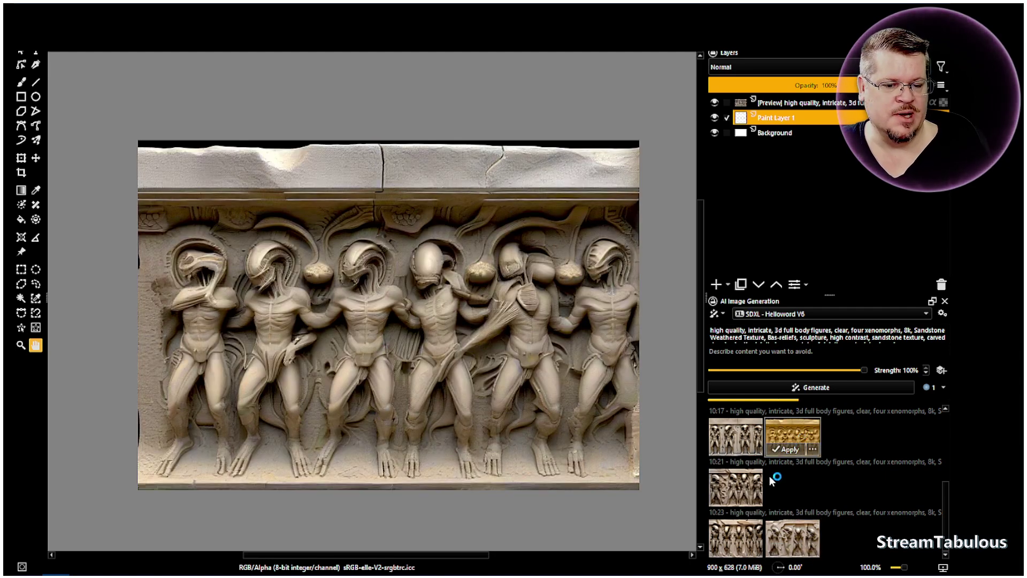
{"action": "left_click", "coordinate": [797, 538]}
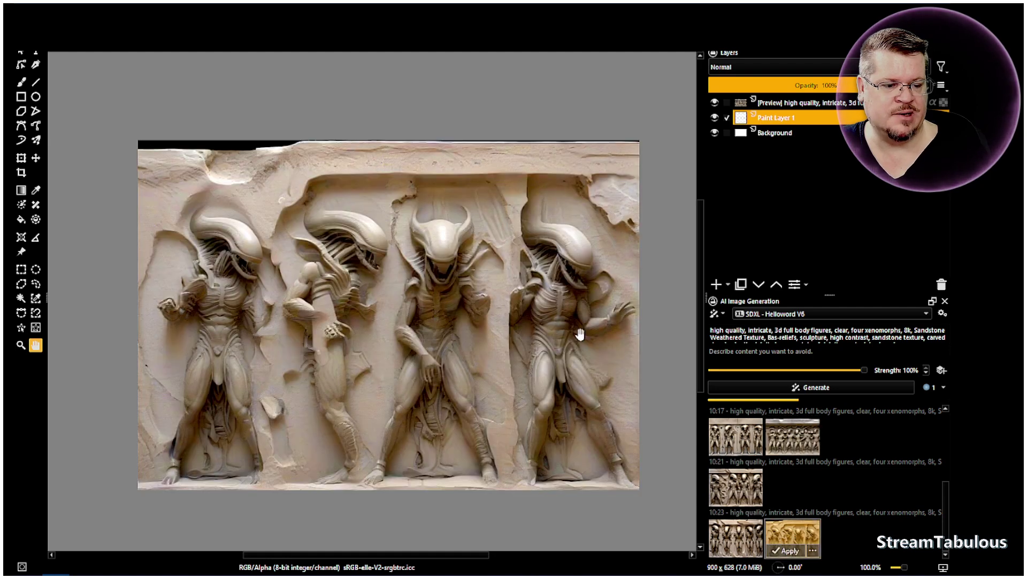
{"action": "left_click", "coordinate": [791, 435]}
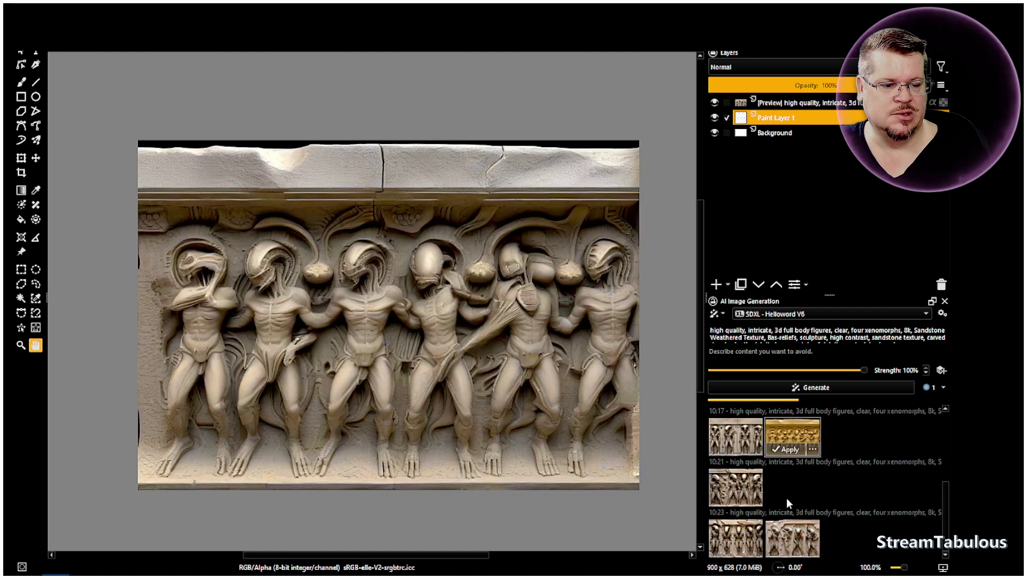
{"action": "left_click", "coordinate": [788, 540]}
{"action": "left_click", "coordinate": [745, 541]}
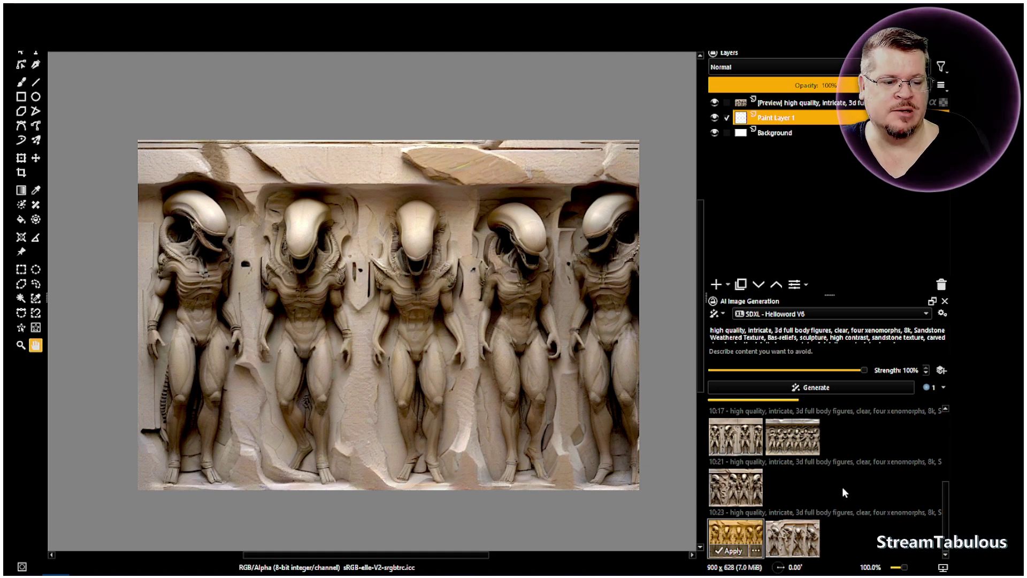